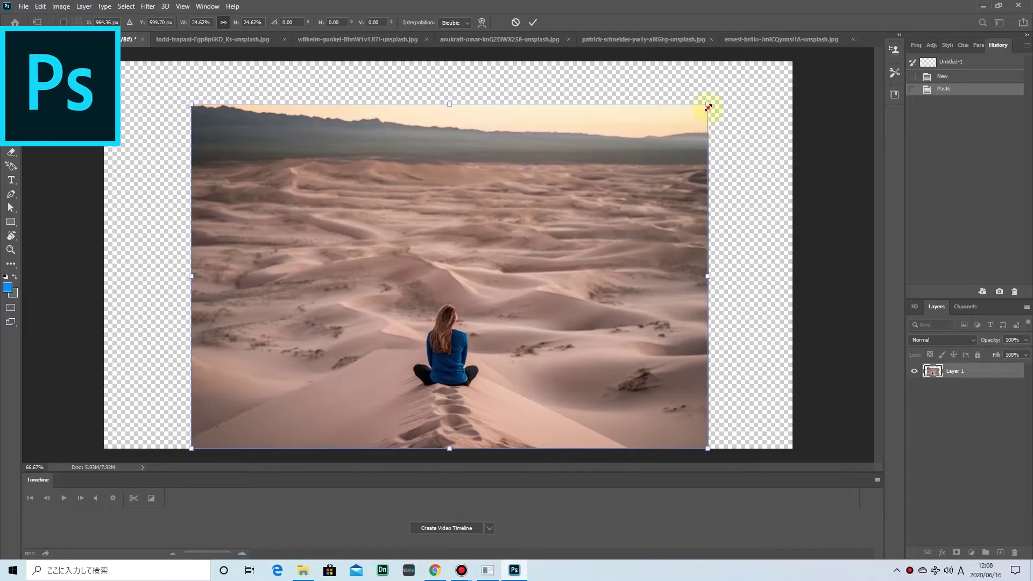
Stretch the pasted desert photo to fill the canvas, then bring up the lone-tree photo
{"action": "left_click_drag", "start_coordinate": [708, 103], "coordinate": [814, 55]}
{"action": "left_click_drag", "start_coordinate": [733, 167], "coordinate": [703, 237]}
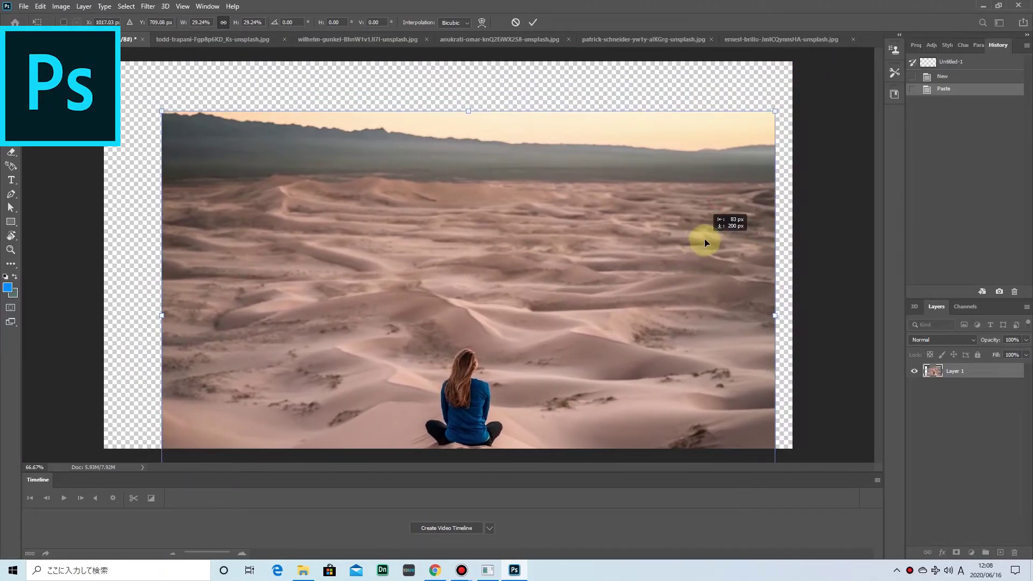
{"action": "left_click_drag", "start_coordinate": [763, 168], "coordinate": [756, 150]}
{"action": "mouse_move", "coordinate": [766, 295]}
{"action": "left_mouse_down"}
{"action": "mouse_move", "coordinate": [796, 293]}
{"action": "mouse_move", "coordinate": [716, 293]}
{"action": "mouse_move", "coordinate": [797, 294]}
{"action": "left_mouse_up"}
{"action": "left_click", "coordinate": [529, 25]}
{"action": "key", "text": "w"}
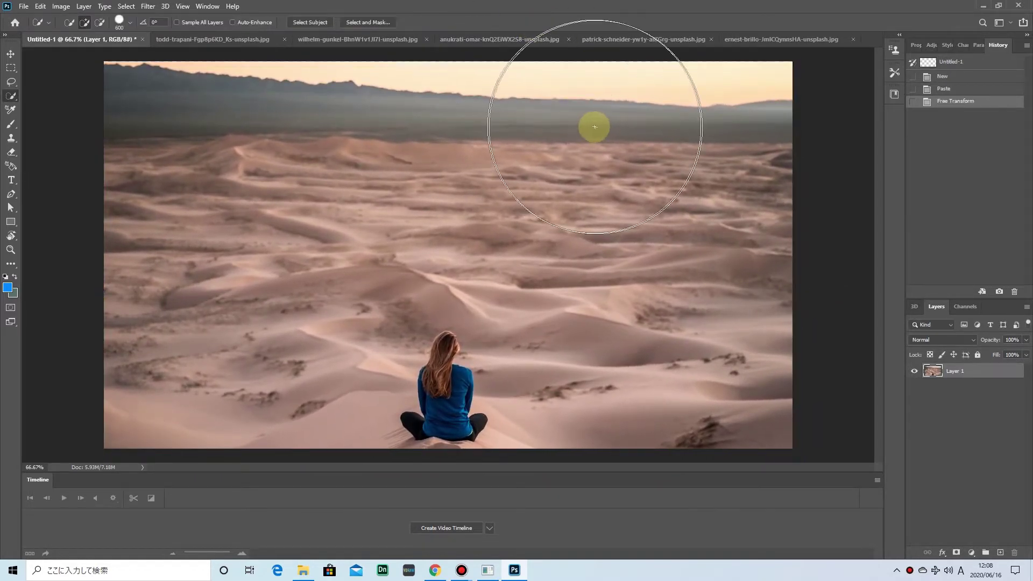
{"action": "left_click", "coordinate": [221, 39]}
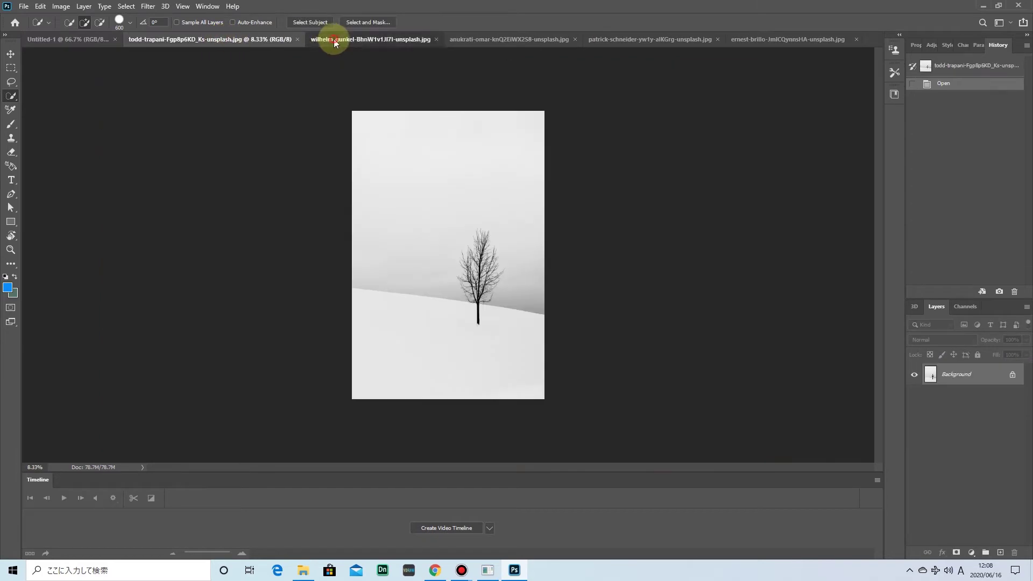
Quick-select the pocket watch's face and case in its photo
{"action": "left_click", "coordinate": [333, 39]}
{"action": "key", "text": "ctrl+a"}
{"action": "left_click", "coordinate": [425, 315]}
{"action": "key", "text": "ctrl+d"}
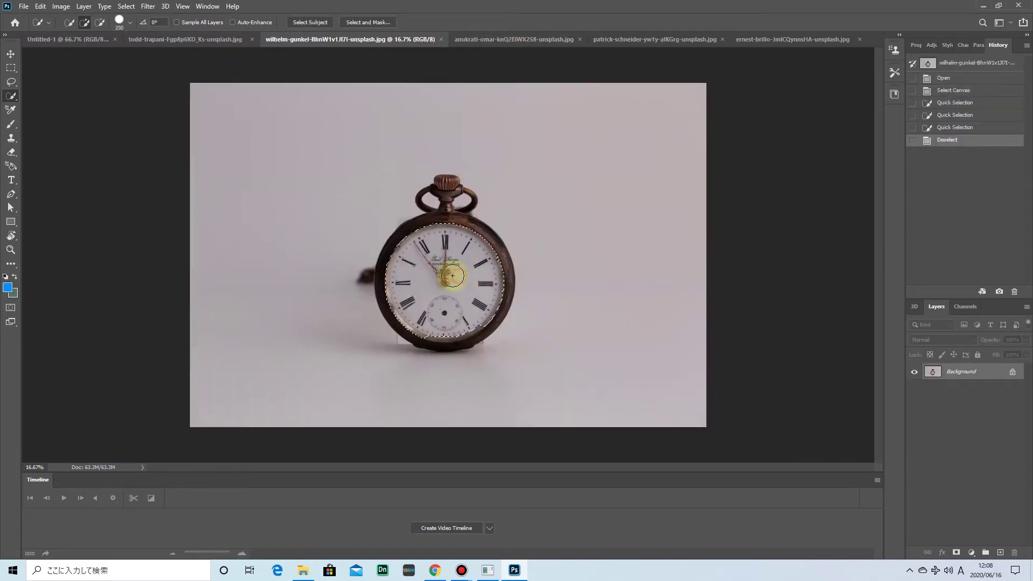
{"action": "left_click", "coordinate": [436, 273]}
{"action": "left_click_drag", "start_coordinate": [425, 331], "coordinate": [456, 319]}
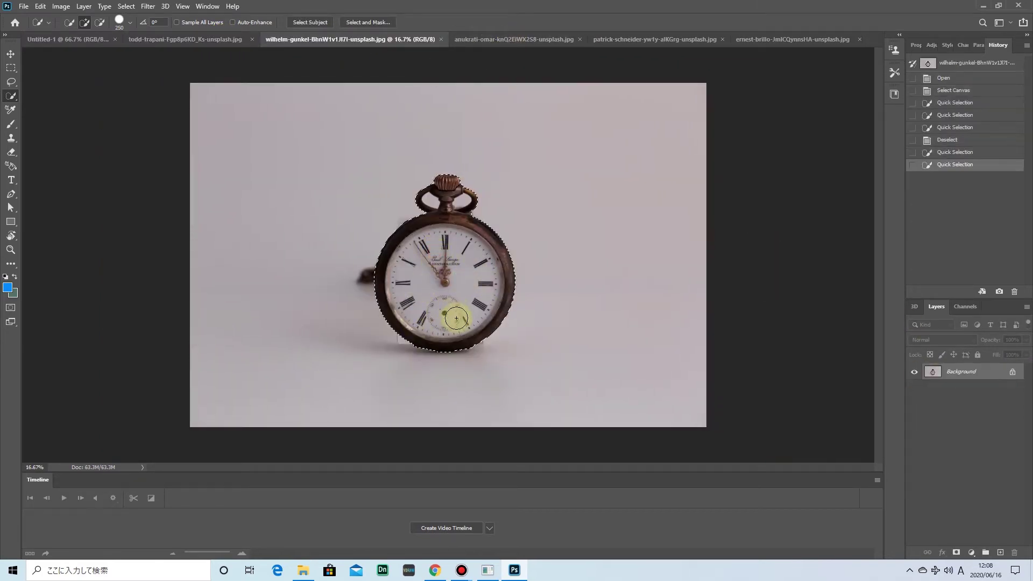
Refine the watch selection's edges in Select and Mask with the brush
{"action": "right_click", "coordinate": [441, 226]}
{"action": "left_click", "coordinate": [471, 264]}
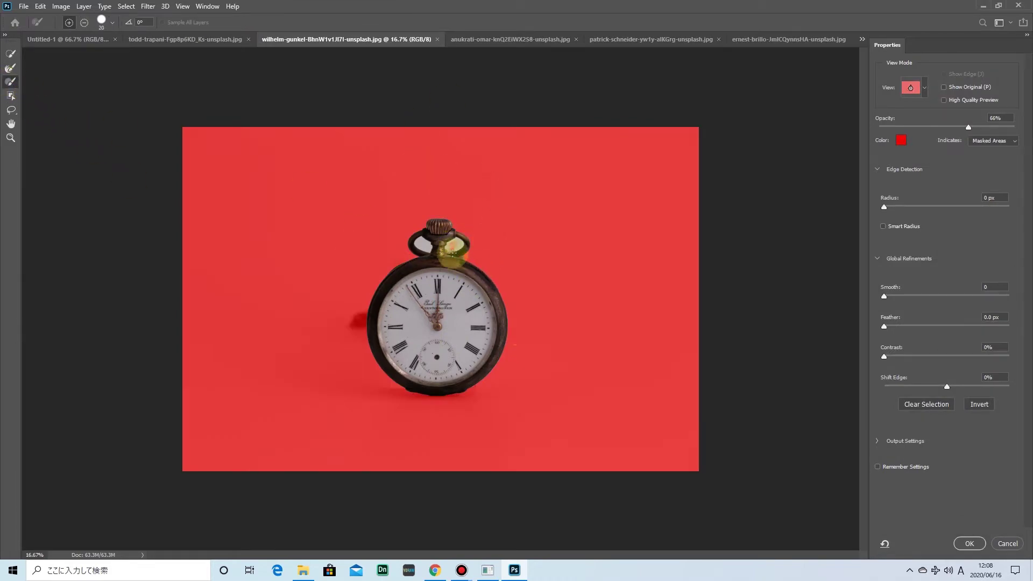
{"action": "left_click", "coordinate": [10, 138]}
{"action": "left_click", "coordinate": [432, 246]}
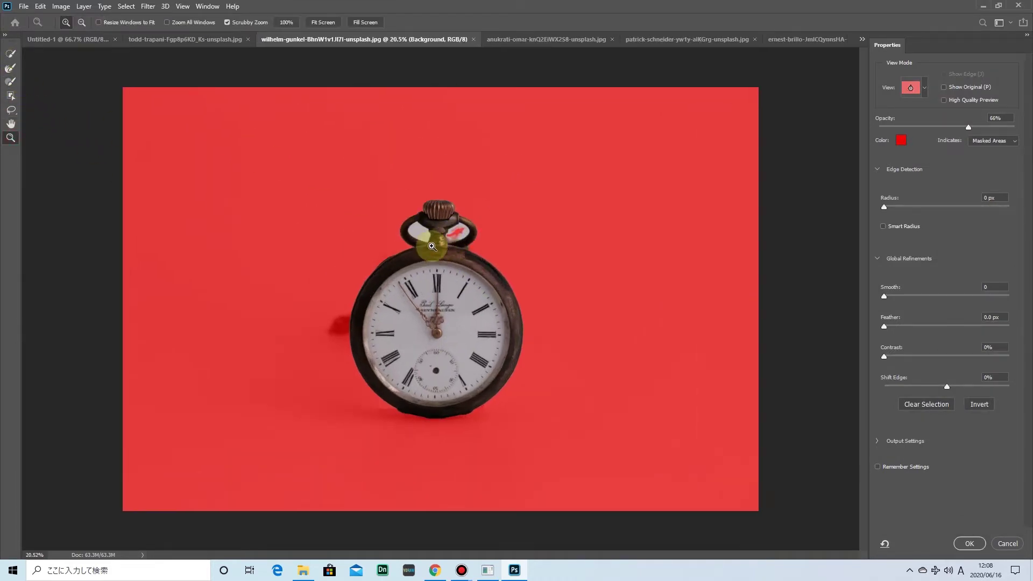
{"action": "left_click", "coordinate": [10, 82]}
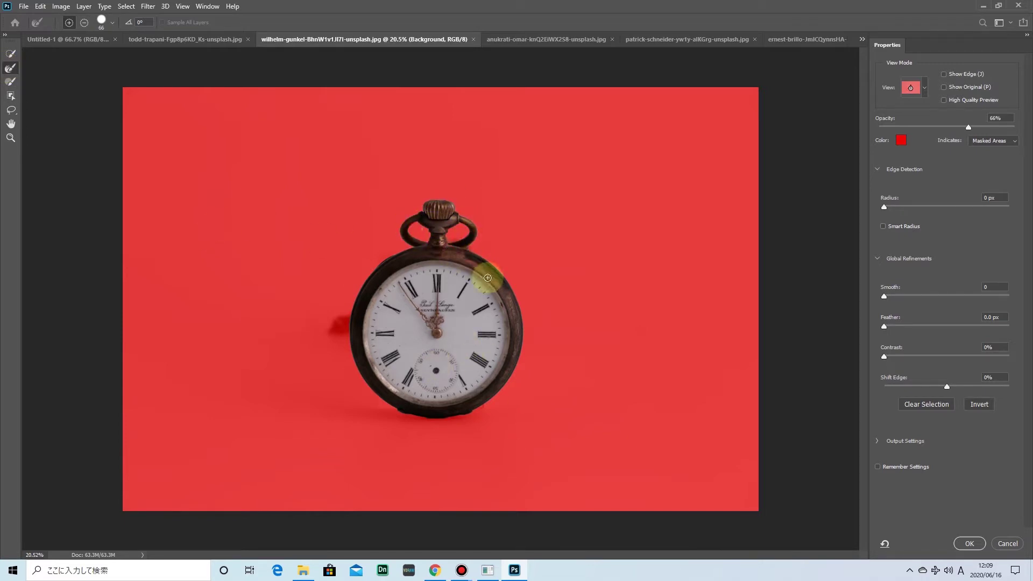
{"action": "left_click", "coordinate": [972, 545]}
Copy the cut-out watch and paste it into the Untitled-1 desert composite
{"action": "key", "text": "ctrl+c"}
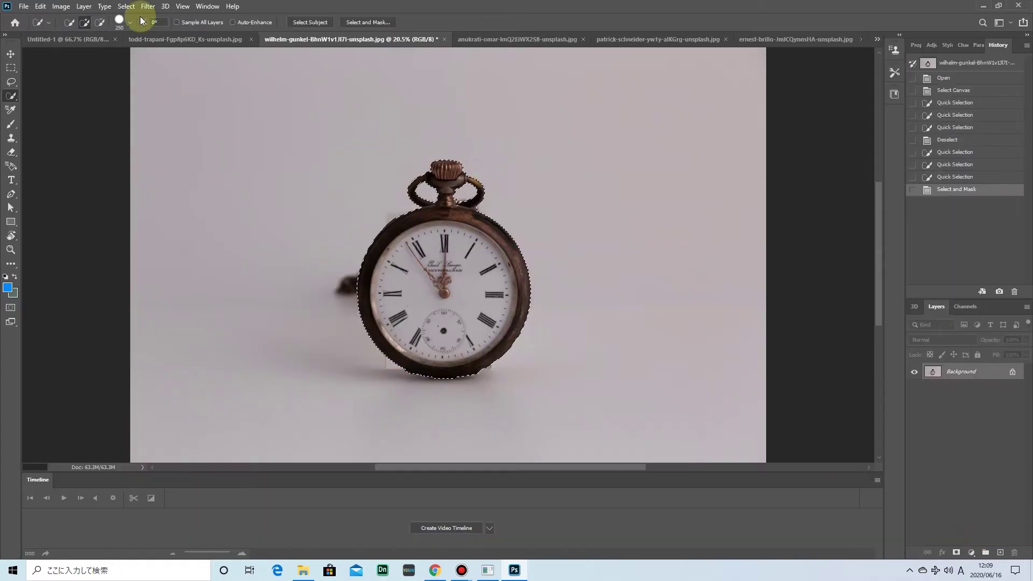
{"action": "left_click", "coordinate": [70, 39]}
{"action": "key", "text": "ctrl+v"}
{"action": "key", "text": "ctrl+t"}
Scale the watch down to about a third and place it above the seated woman
{"action": "mouse_move", "coordinate": [163, 60]}
{"action": "left_mouse_down"}
{"action": "mouse_move", "coordinate": [396, 270]}
{"action": "mouse_move", "coordinate": [311, 85]}
{"action": "mouse_move", "coordinate": [203, 46]}
{"action": "mouse_move", "coordinate": [373, 267]}
{"action": "left_mouse_up"}
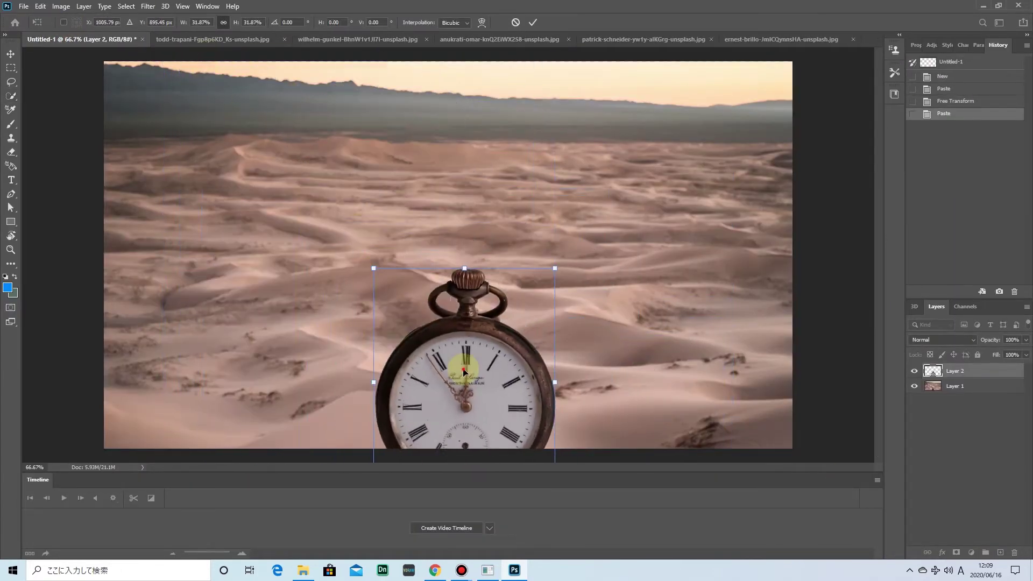
{"action": "left_click_drag", "start_coordinate": [464, 371], "coordinate": [446, 192]}
{"action": "left_click_drag", "start_coordinate": [536, 89], "coordinate": [555, 77]}
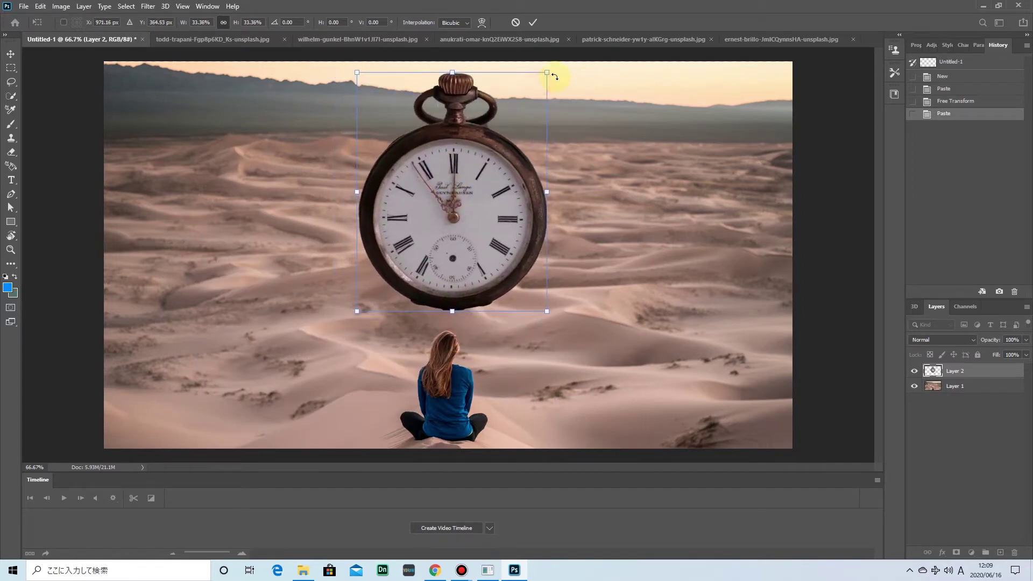
{"action": "left_click_drag", "start_coordinate": [521, 134], "coordinate": [517, 130]}
{"action": "key", "text": "Return"}
Rotate the watch slightly so it stands upright
{"action": "key", "text": "w"}
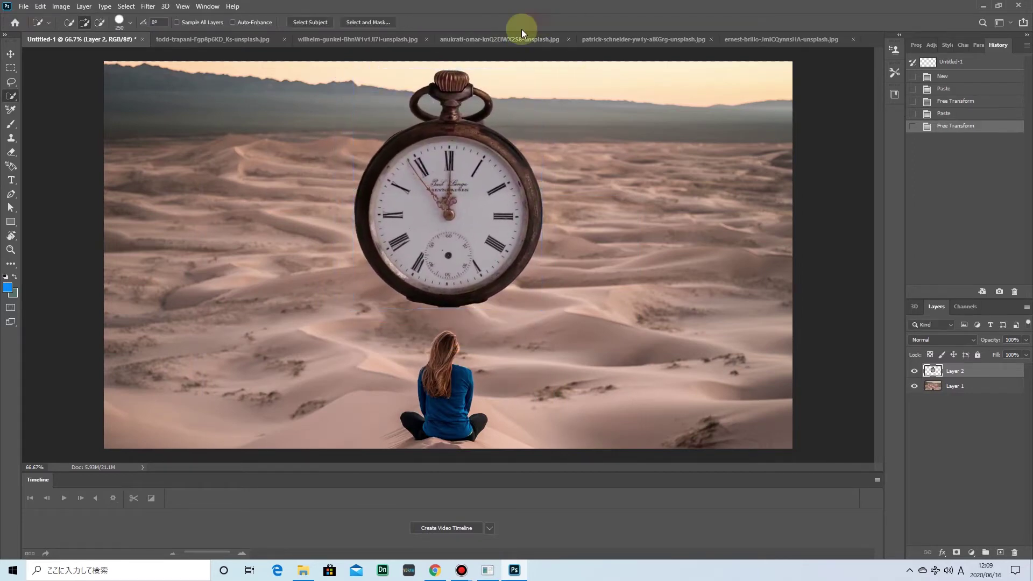
{"action": "key", "text": "ctrl+t"}
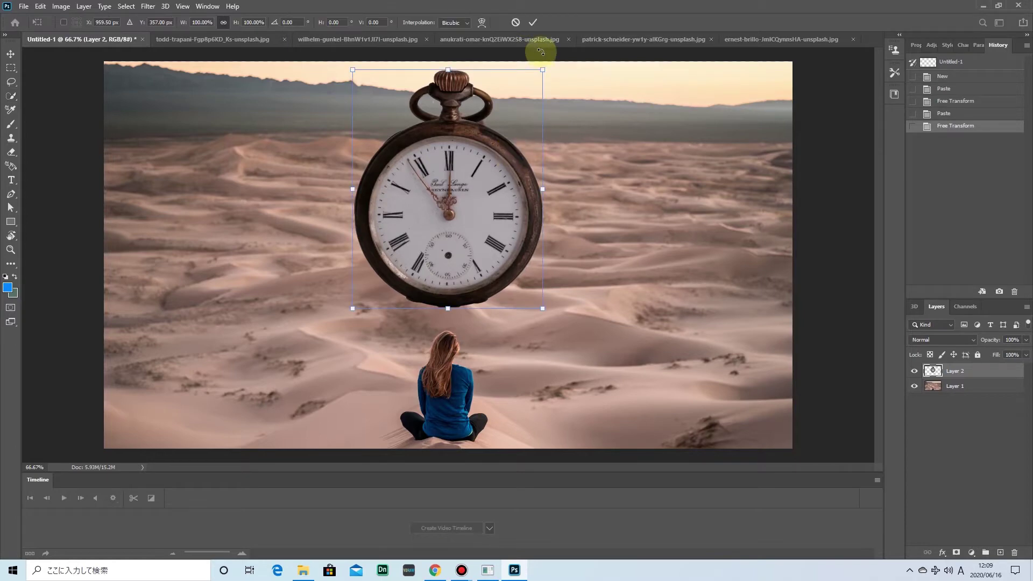
{"action": "left_click_drag", "start_coordinate": [540, 52], "coordinate": [537, 46]}
{"action": "key", "text": "Return"}
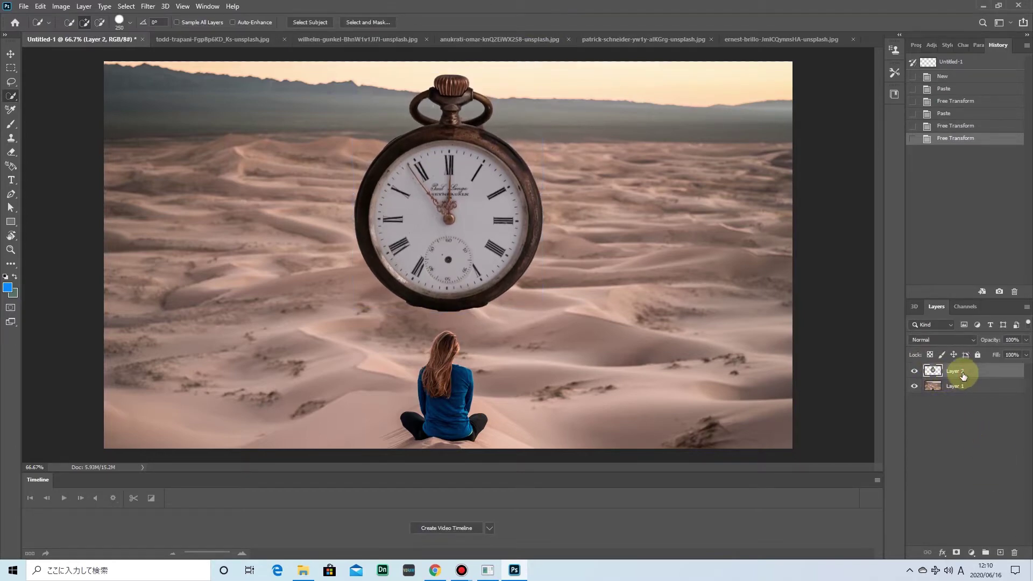
Add a black Solid Color fill layer at 23% opacity over the scene
{"action": "left_click", "coordinate": [1002, 526]}
{"action": "left_click", "coordinate": [999, 551]}
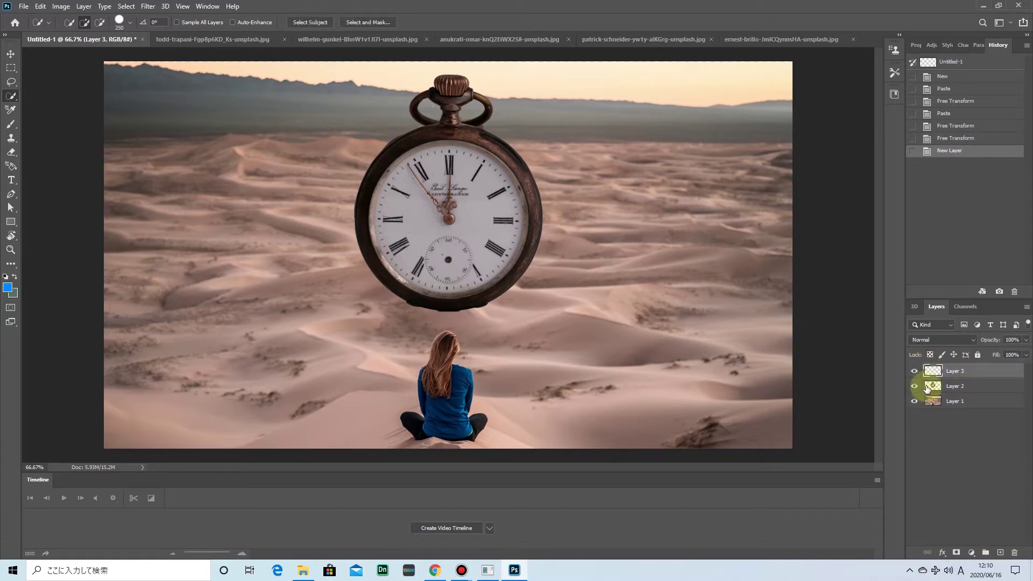
{"action": "left_click", "coordinate": [970, 553]}
{"action": "left_click", "coordinate": [974, 360]}
{"action": "left_click_drag", "start_coordinate": [677, 237], "coordinate": [622, 256]}
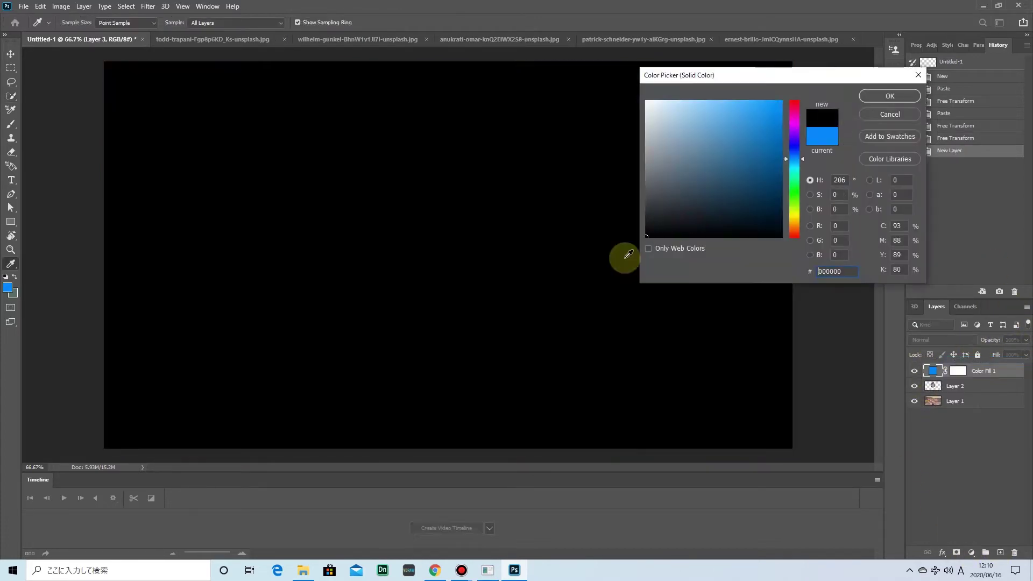
{"action": "key", "text": "Return"}
{"action": "left_click_drag", "start_coordinate": [1013, 355], "coordinate": [989, 356]}
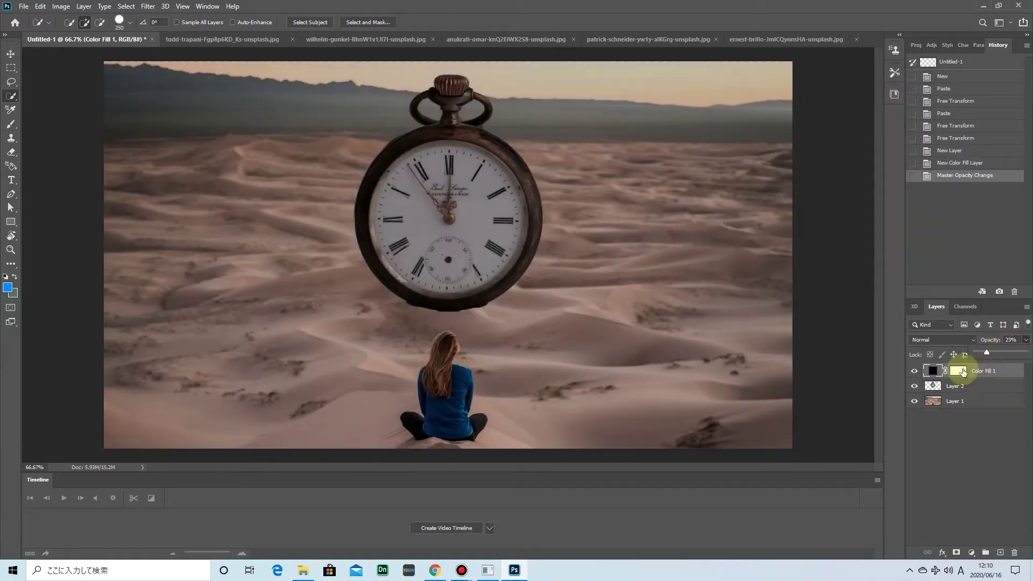
Add one fresh empty layer above the colour fill
{"action": "left_click", "coordinate": [953, 434]}
{"action": "key", "text": "b"}
{"action": "left_click", "coordinate": [999, 552]}
{"action": "left_click", "coordinate": [1014, 552]}
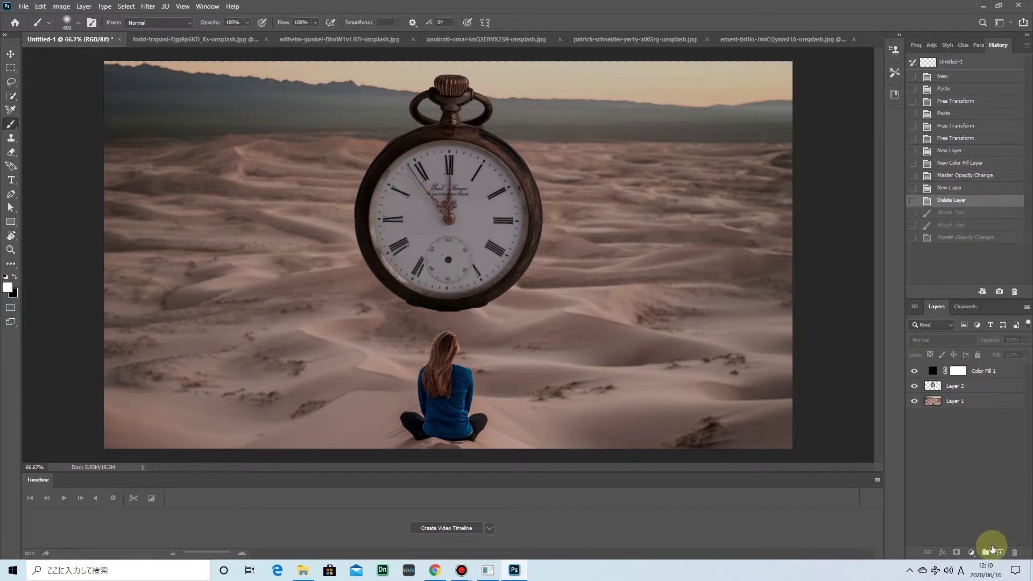
Move the new layer below the black fill and paint a black shadow under the clock
{"action": "left_click_drag", "start_coordinate": [955, 391], "coordinate": [955, 370]}
{"action": "left_click", "coordinate": [14, 276]}
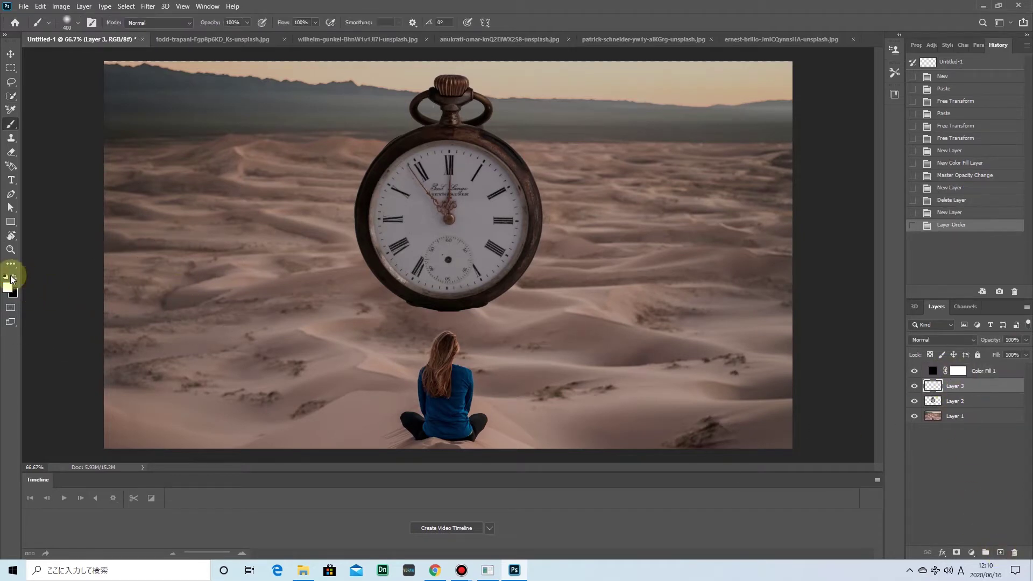
{"action": "left_click_drag", "start_coordinate": [505, 293], "coordinate": [418, 291]}
{"action": "key", "text": "ctrl+z"}
{"action": "key", "text": "bracketleft"}
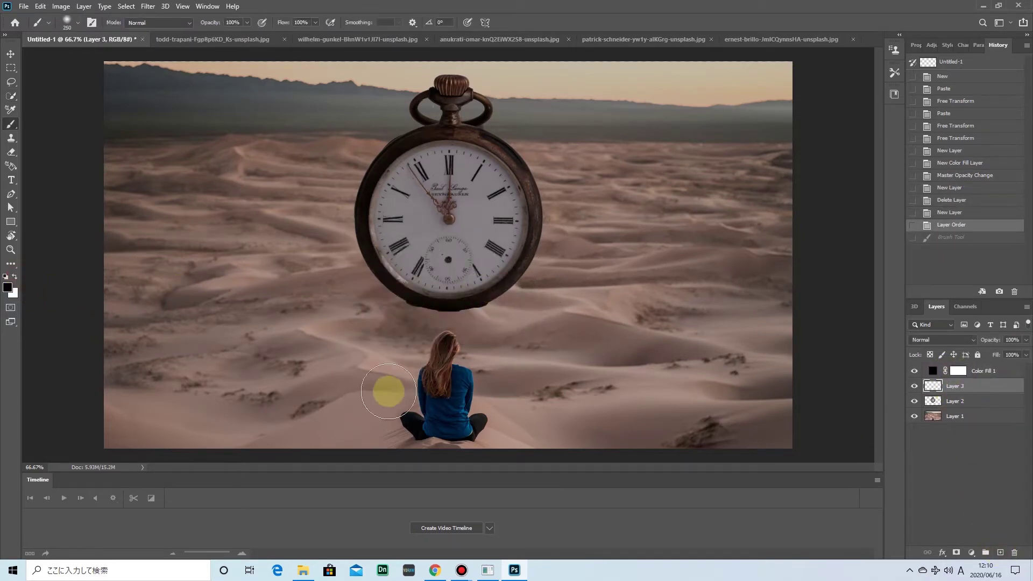
{"action": "left_click_drag", "start_coordinate": [402, 259], "coordinate": [491, 300]}
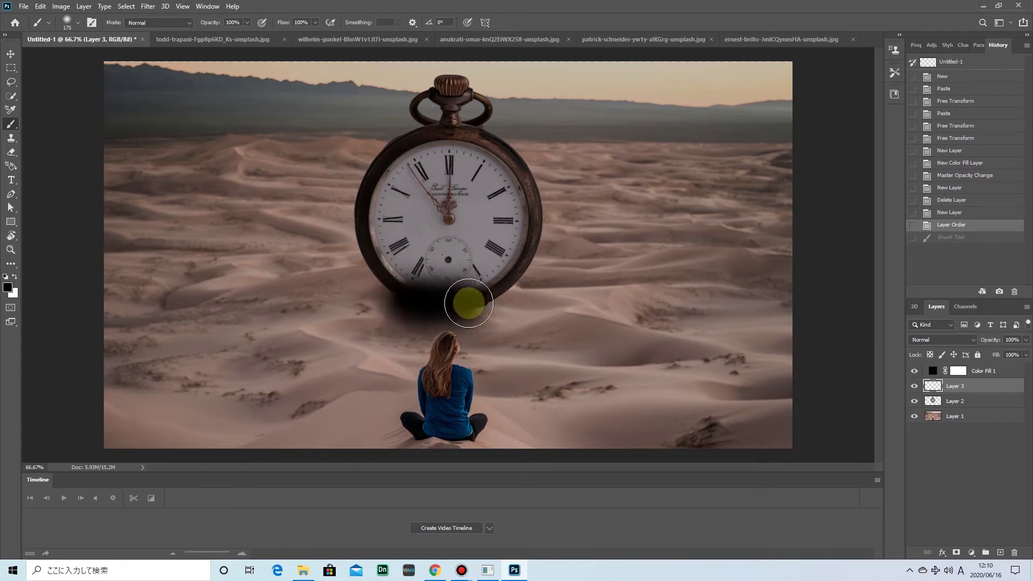
Lower the shadow layer to 45% opacity and paint more shadow below the clock
{"action": "left_click", "coordinate": [947, 339]}
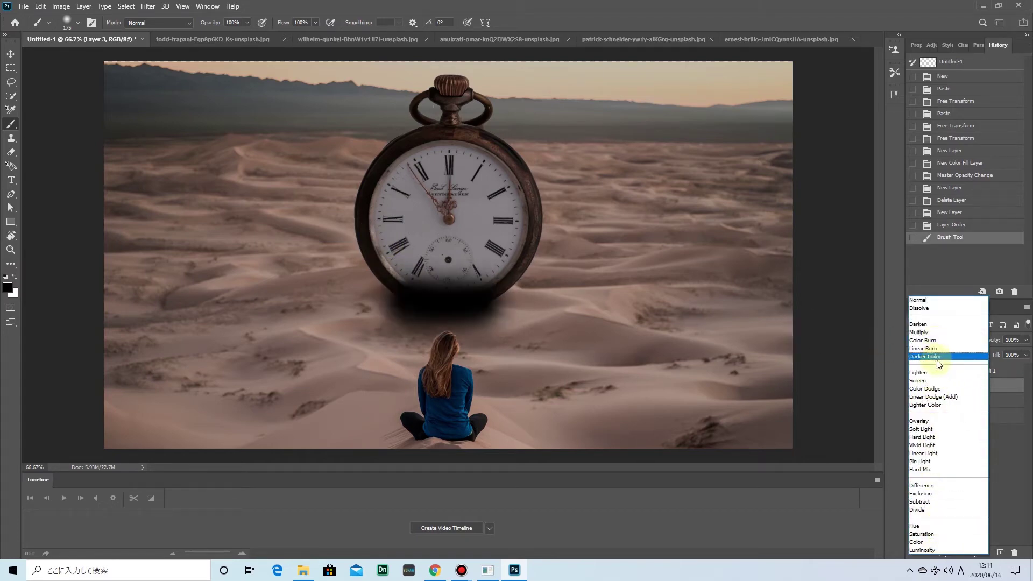
{"action": "left_click", "coordinate": [919, 300]}
{"action": "left_click", "coordinate": [1025, 340]}
{"action": "left_click_drag", "start_coordinate": [1011, 355], "coordinate": [998, 351]}
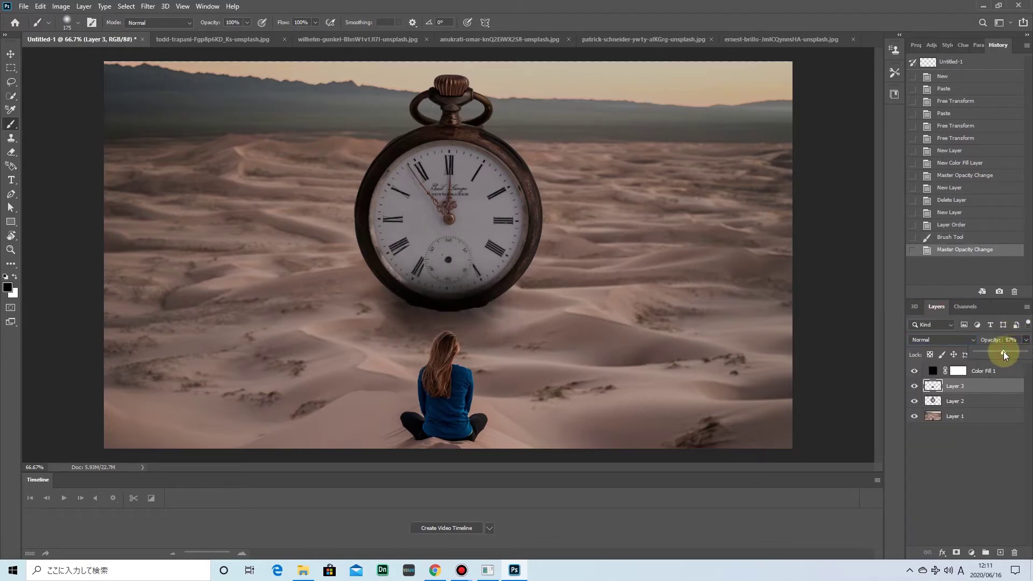
{"action": "mouse_move", "coordinate": [473, 302]}
{"action": "left_mouse_down"}
{"action": "mouse_move", "coordinate": [495, 307]}
{"action": "mouse_move", "coordinate": [369, 307]}
{"action": "mouse_move", "coordinate": [469, 308]}
{"action": "mouse_move", "coordinate": [505, 297]}
{"action": "left_mouse_up"}
{"action": "key", "text": "bracketleft"}
{"action": "left_click", "coordinate": [914, 371]}
{"action": "left_click", "coordinate": [914, 371]}
{"action": "left_click", "coordinate": [913, 401]}
Extend the shadow in a dark colour and drop the layer to 39% opacity
{"action": "left_click_drag", "start_coordinate": [397, 298], "coordinate": [291, 327]}
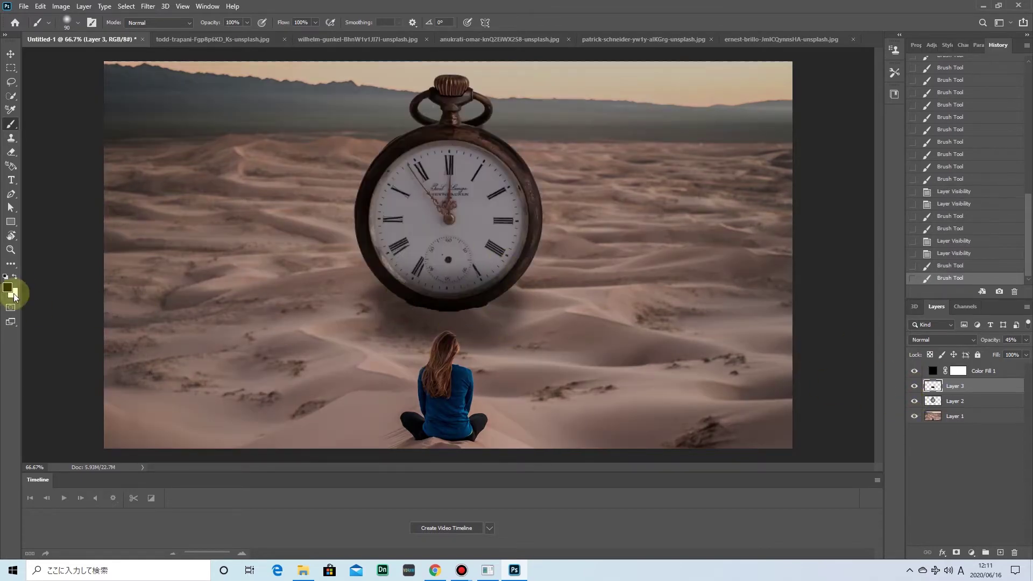
{"action": "left_click", "coordinate": [8, 287]}
{"action": "left_click", "coordinate": [894, 99]}
{"action": "left_click_drag", "start_coordinate": [366, 301], "coordinate": [376, 315]}
{"action": "left_click_drag", "start_coordinate": [537, 337], "coordinate": [531, 302]}
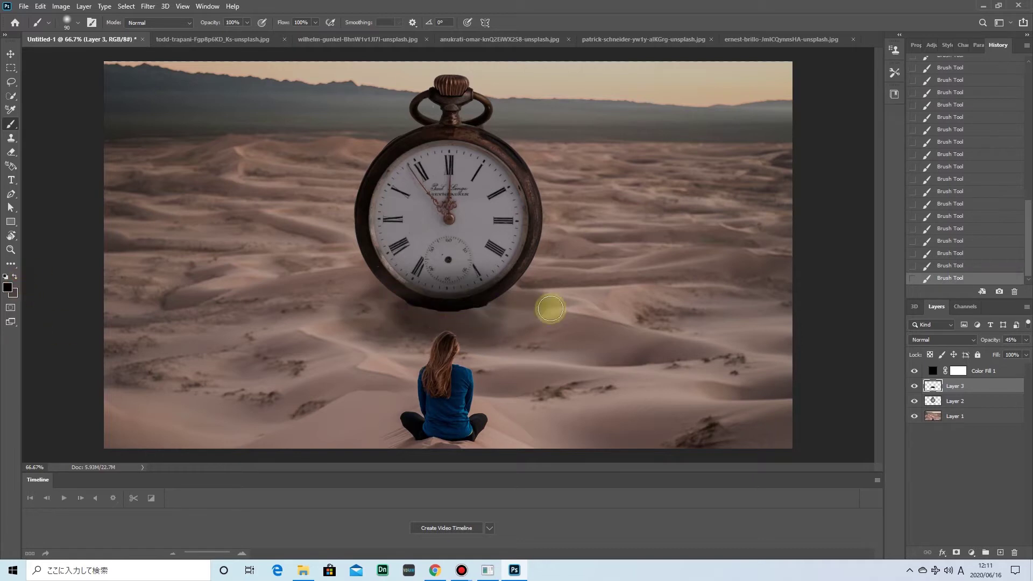
{"action": "left_click", "coordinate": [914, 401]}
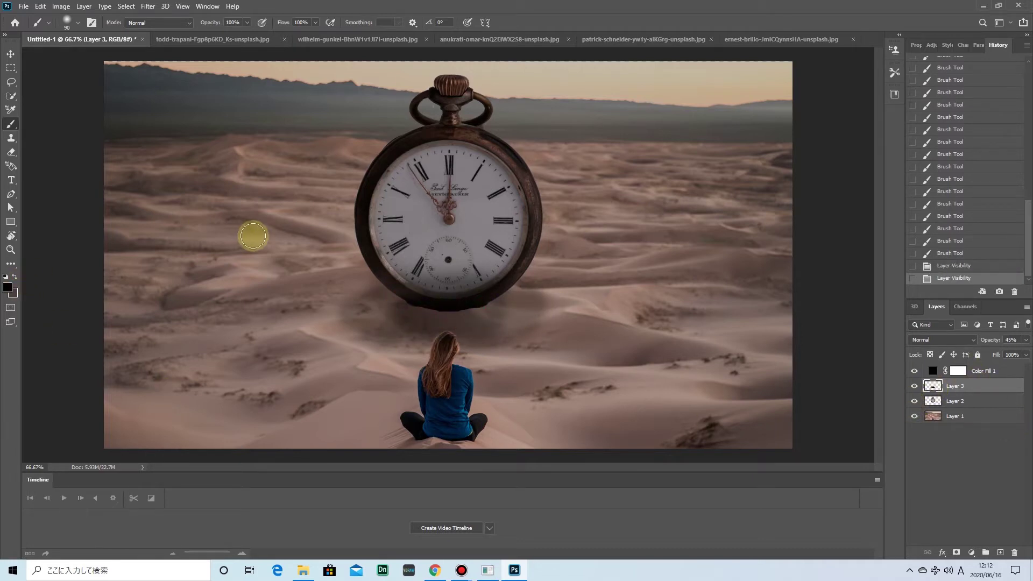
{"action": "left_click", "coordinate": [1026, 340]}
{"action": "left_click_drag", "start_coordinate": [995, 353], "coordinate": [992, 354]}
{"action": "left_click", "coordinate": [416, 314]}
{"action": "left_click_drag", "start_coordinate": [416, 314], "coordinate": [392, 301]}
Erase stray shadow along the clock's edge, lighten the layer, and add another empty layer
{"action": "left_click", "coordinate": [11, 152]}
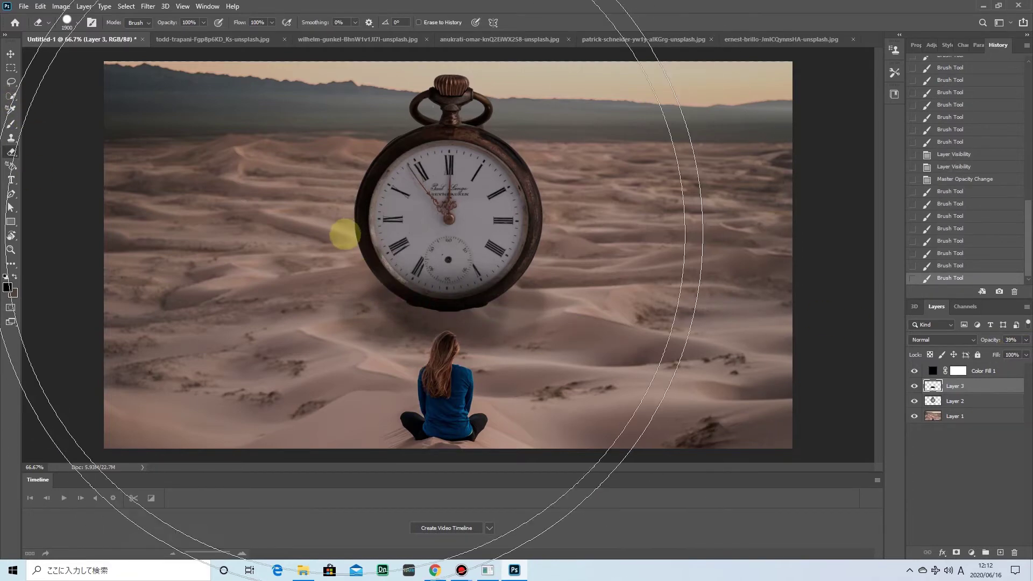
{"action": "left_click_drag", "start_coordinate": [421, 258], "coordinate": [397, 279]}
{"action": "left_click", "coordinate": [78, 22]}
{"action": "left_click", "coordinate": [472, 277]}
{"action": "left_click_drag", "start_coordinate": [472, 281], "coordinate": [504, 273]}
{"action": "left_click_drag", "start_coordinate": [986, 342], "coordinate": [981, 354]}
{"action": "key", "text": "ctrl+shift+alt+n"}
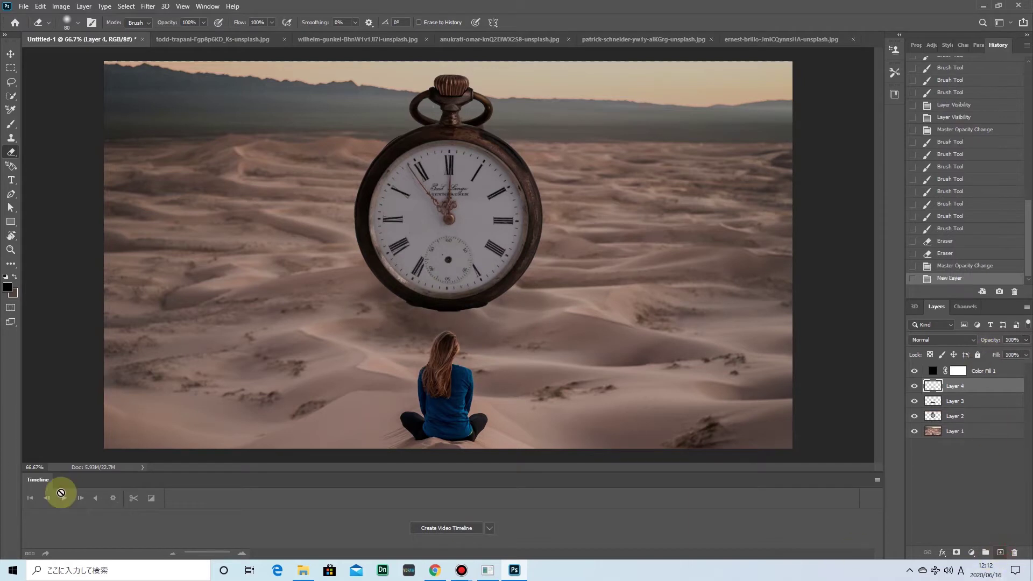
Paint a darker shadow right under the clock on the new layer at 62% opacity
{"action": "left_click_drag", "start_coordinate": [474, 328], "coordinate": [495, 276]}
{"action": "key", "text": "b"}
{"action": "mouse_move", "coordinate": [398, 302]}
{"action": "left_mouse_down"}
{"action": "mouse_move", "coordinate": [489, 302]}
{"action": "mouse_move", "coordinate": [388, 304]}
{"action": "left_mouse_up"}
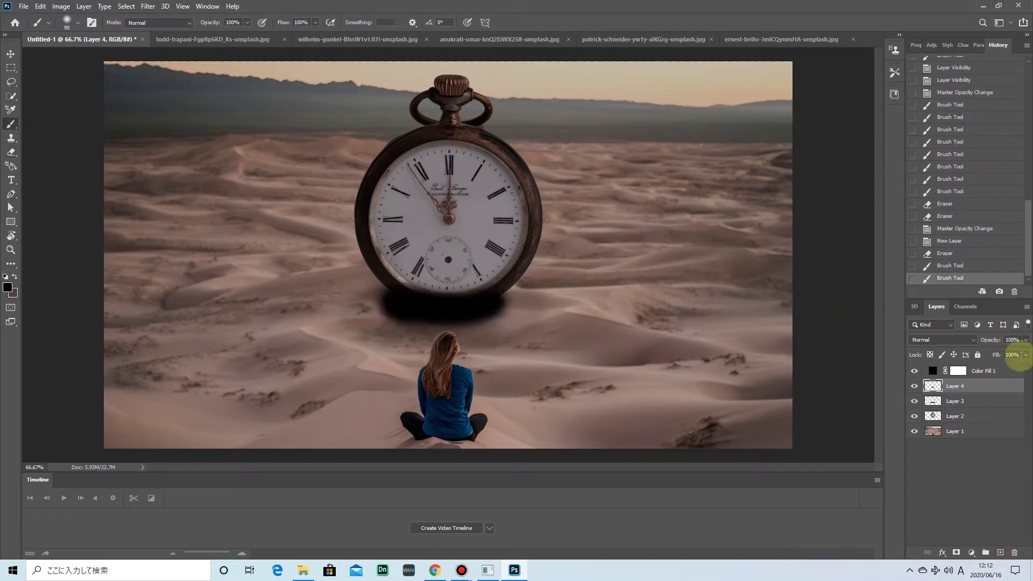
{"action": "left_click_drag", "start_coordinate": [1013, 354], "coordinate": [1006, 353]}
{"action": "mouse_move", "coordinate": [500, 301]}
{"action": "left_mouse_down"}
{"action": "mouse_move", "coordinate": [447, 313]}
{"action": "mouse_move", "coordinate": [425, 304]}
{"action": "mouse_move", "coordinate": [426, 282]}
{"action": "mouse_move", "coordinate": [494, 301]}
{"action": "left_mouse_up"}
Paint a broad black shadow under the clock and fade it to 36%
{"action": "left_click", "coordinate": [11, 152]}
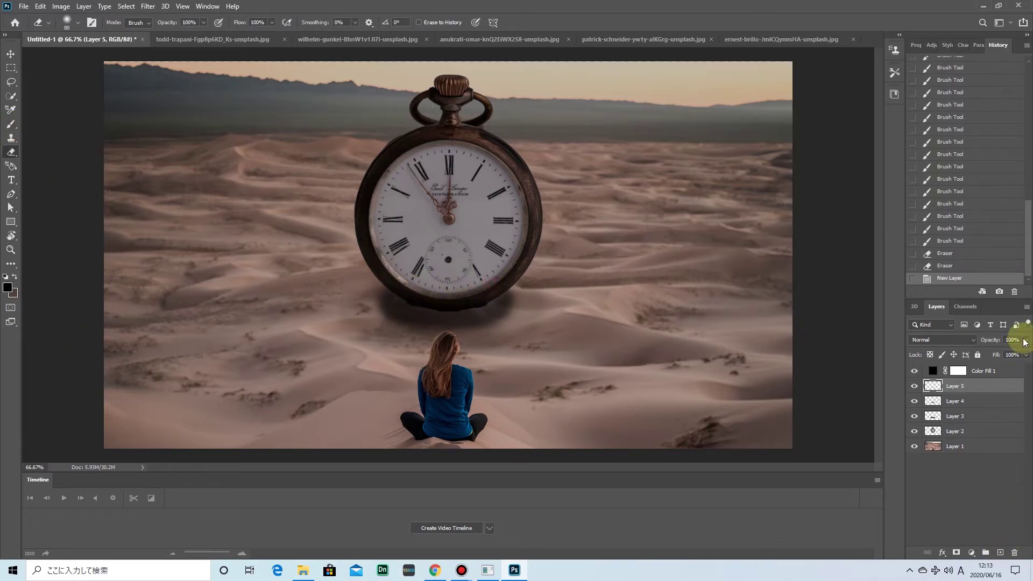
{"action": "key", "text": "b"}
{"action": "mouse_move", "coordinate": [355, 299]}
{"action": "left_mouse_down"}
{"action": "mouse_move", "coordinate": [528, 311]}
{"action": "mouse_move", "coordinate": [382, 288]}
{"action": "mouse_move", "coordinate": [358, 298]}
{"action": "mouse_move", "coordinate": [543, 321]}
{"action": "mouse_move", "coordinate": [316, 332]}
{"action": "mouse_move", "coordinate": [591, 329]}
{"action": "left_mouse_up"}
{"action": "left_click_drag", "start_coordinate": [990, 340], "coordinate": [994, 350]}
Erase shadow around the woman's head and shoulders, using a 55% eraser beside her
{"action": "key", "text": "e"}
{"action": "mouse_move", "coordinate": [451, 372]}
{"action": "left_mouse_down"}
{"action": "mouse_move", "coordinate": [445, 358]}
{"action": "mouse_move", "coordinate": [449, 390]}
{"action": "left_mouse_up"}
{"action": "key", "text": "bracketleft"}
{"action": "mouse_move", "coordinate": [449, 349]}
{"action": "left_mouse_down"}
{"action": "mouse_move", "coordinate": [454, 387]}
{"action": "mouse_move", "coordinate": [439, 370]}
{"action": "mouse_move", "coordinate": [388, 371]}
{"action": "left_mouse_up"}
{"action": "key", "text": "bracketright"}
{"action": "key", "text": "bracketright"}
{"action": "key", "text": "5"}
{"action": "key", "text": "5"}
{"action": "left_click_drag", "start_coordinate": [451, 348], "coordinate": [403, 349]}
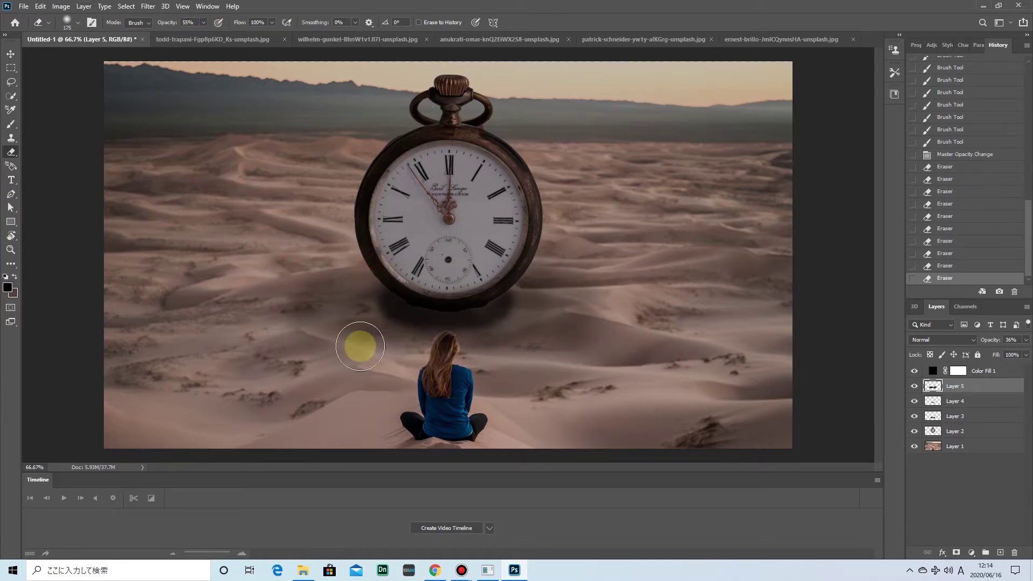
Lower Layer 4's opacity to about 27%
{"action": "left_click", "coordinate": [914, 400]}
{"action": "left_click", "coordinate": [955, 400]}
{"action": "left_click_drag", "start_coordinate": [1026, 339], "coordinate": [989, 353]}
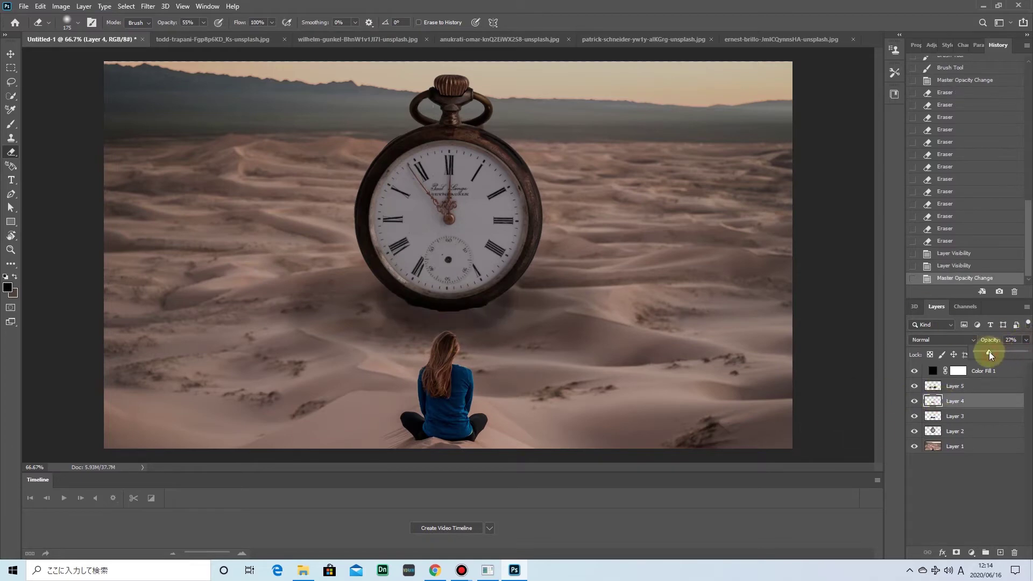
Erase several patches of Layer 5's shadow on the sand and near the woman
{"action": "mouse_move", "coordinate": [495, 306]}
{"action": "left_mouse_down"}
{"action": "mouse_move", "coordinate": [397, 272]}
{"action": "mouse_move", "coordinate": [263, 284]}
{"action": "left_mouse_up"}
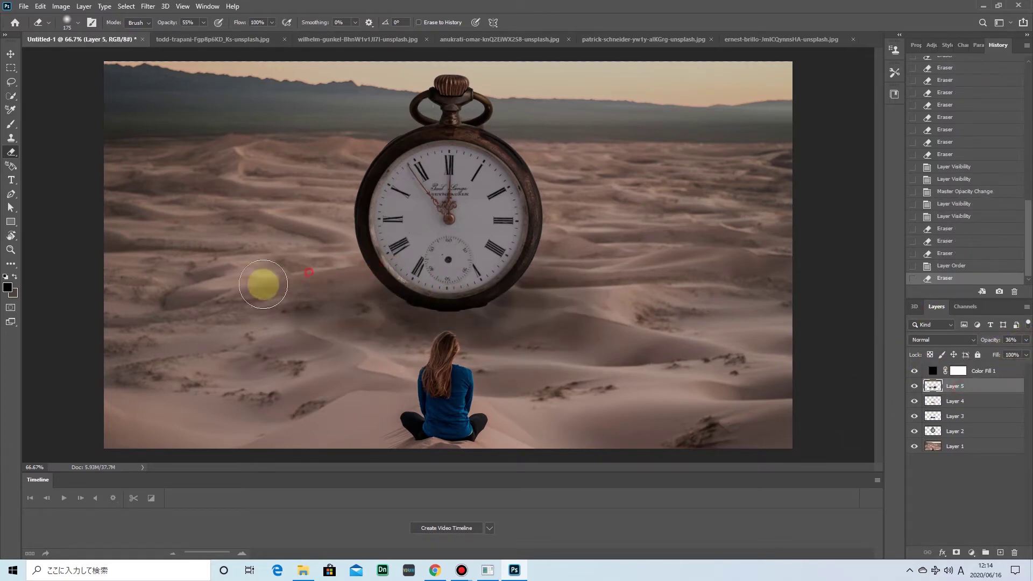
{"action": "left_click", "coordinate": [642, 276]}
{"action": "left_click", "coordinate": [632, 336]}
{"action": "left_click", "coordinate": [581, 297]}
{"action": "left_click", "coordinate": [485, 269]}
{"action": "left_click", "coordinate": [422, 387]}
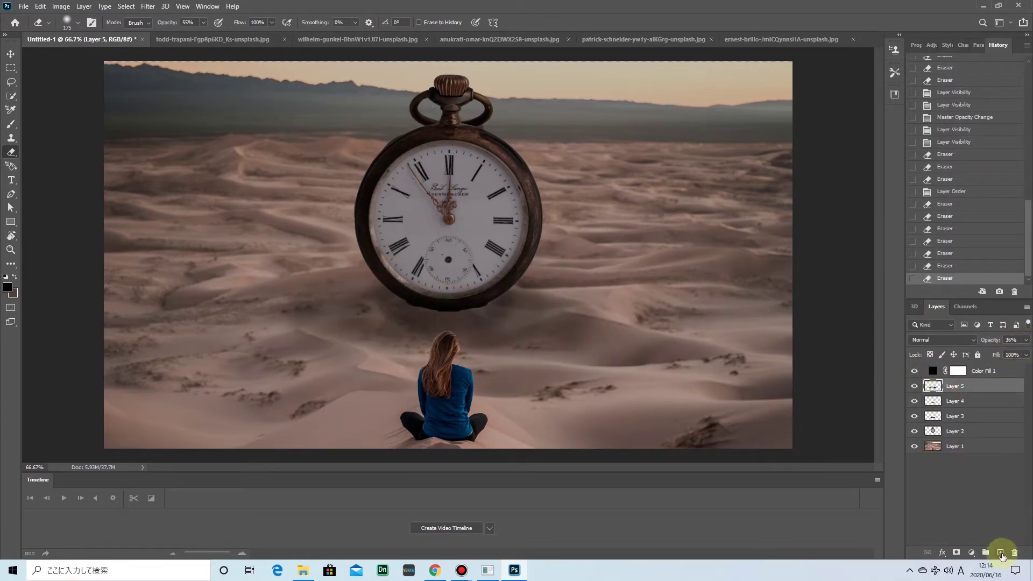
Dab a dark shadow under the watch on a new layer, extending it right
{"action": "left_click", "coordinate": [1001, 553]}
{"action": "key", "text": "b"}
{"action": "left_click_drag", "start_coordinate": [431, 304], "coordinate": [424, 313]}
{"action": "left_click", "coordinate": [424, 314]}
{"action": "left_click", "coordinate": [433, 315]}
{"action": "left_click", "coordinate": [477, 312]}
{"action": "left_click", "coordinate": [490, 311]}
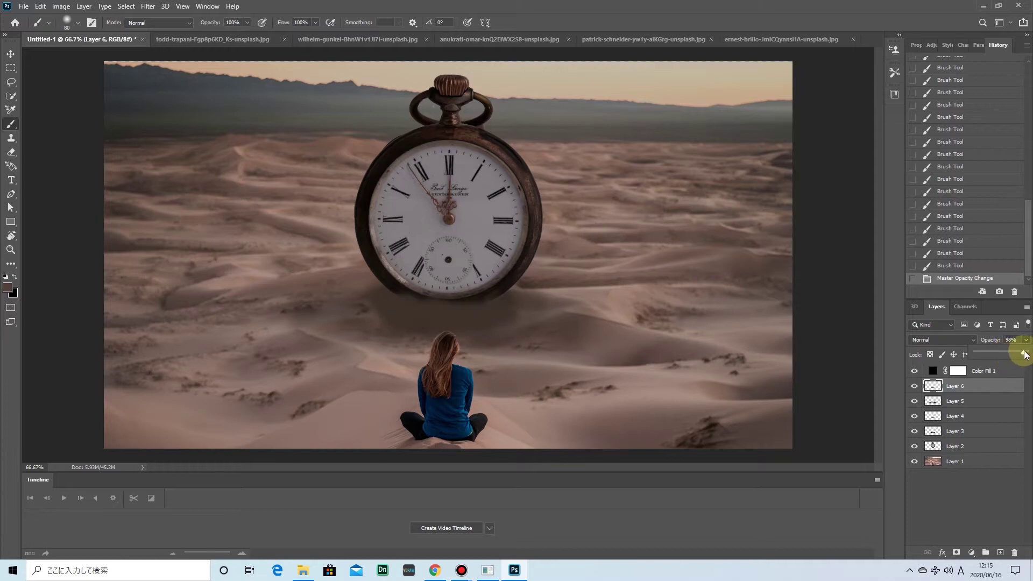
Pick a new brush tip, paint more shadow, and erase the excess under the watch
{"action": "left_click", "coordinate": [417, 308]}
{"action": "left_click", "coordinate": [74, 26]}
{"action": "key", "text": "Escape"}
{"action": "left_click_drag", "start_coordinate": [438, 306], "coordinate": [380, 272]}
{"action": "key", "text": "e"}
{"action": "mouse_move", "coordinate": [337, 303]}
{"action": "left_mouse_down"}
{"action": "mouse_move", "coordinate": [396, 321]}
{"action": "mouse_move", "coordinate": [486, 326]}
{"action": "left_mouse_up"}
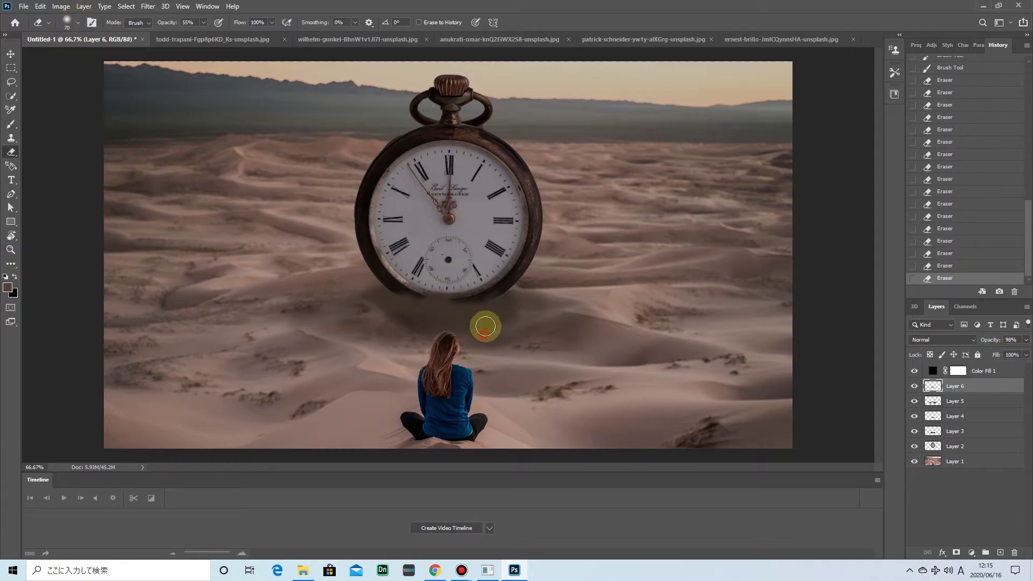
{"action": "key", "text": "b"}
{"action": "left_click_drag", "start_coordinate": [393, 293], "coordinate": [477, 304]}
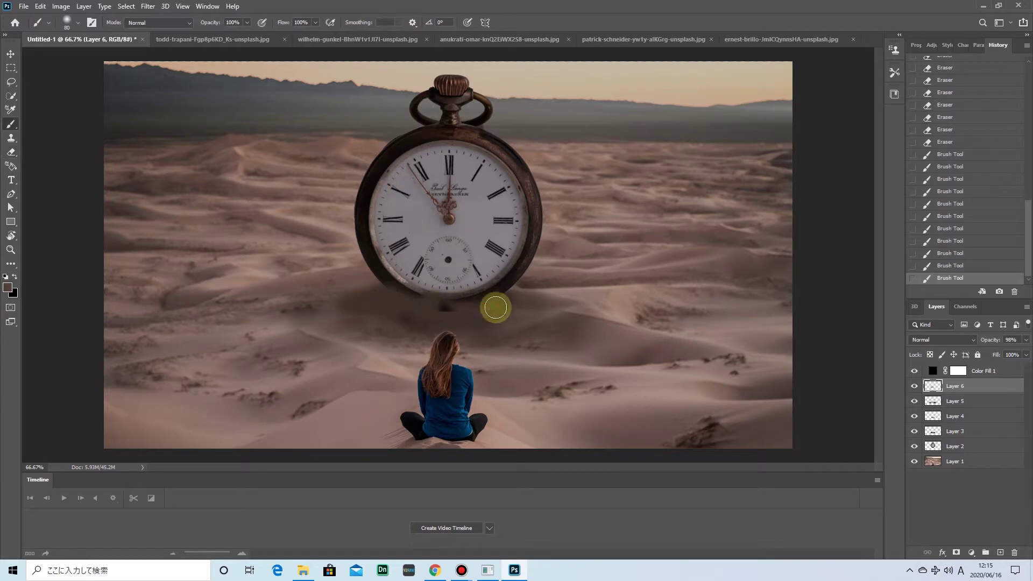
Deepen the shadow, lower Layer 6's opacity, fade its edge, and select Layers 2–6 together
{"action": "key", "text": "e"}
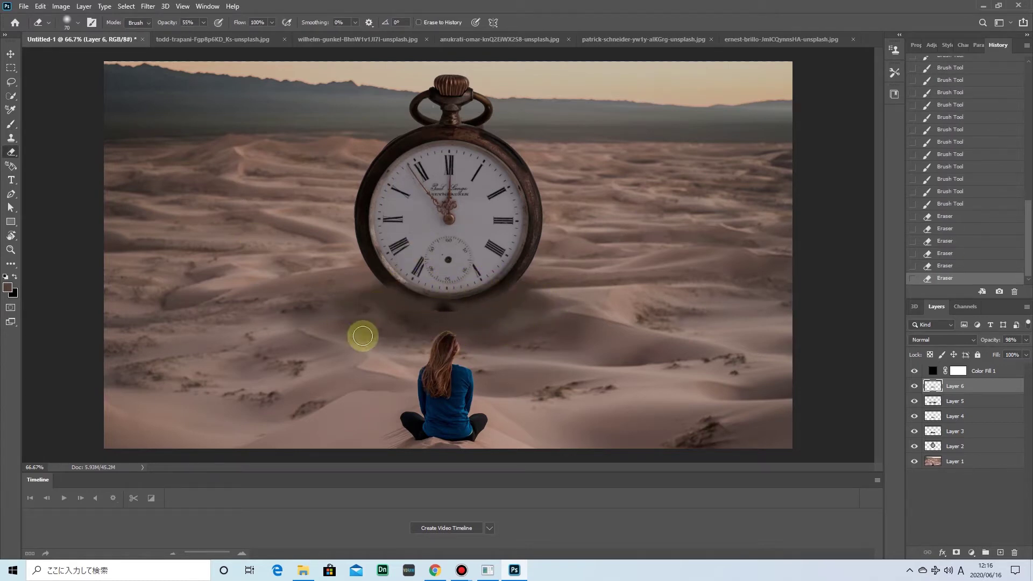
{"action": "key", "text": "b"}
{"action": "left_click_drag", "start_coordinate": [595, 293], "coordinate": [535, 292]}
{"action": "left_click", "coordinate": [1026, 339]}
{"action": "left_click_drag", "start_coordinate": [1016, 353], "coordinate": [1005, 354]}
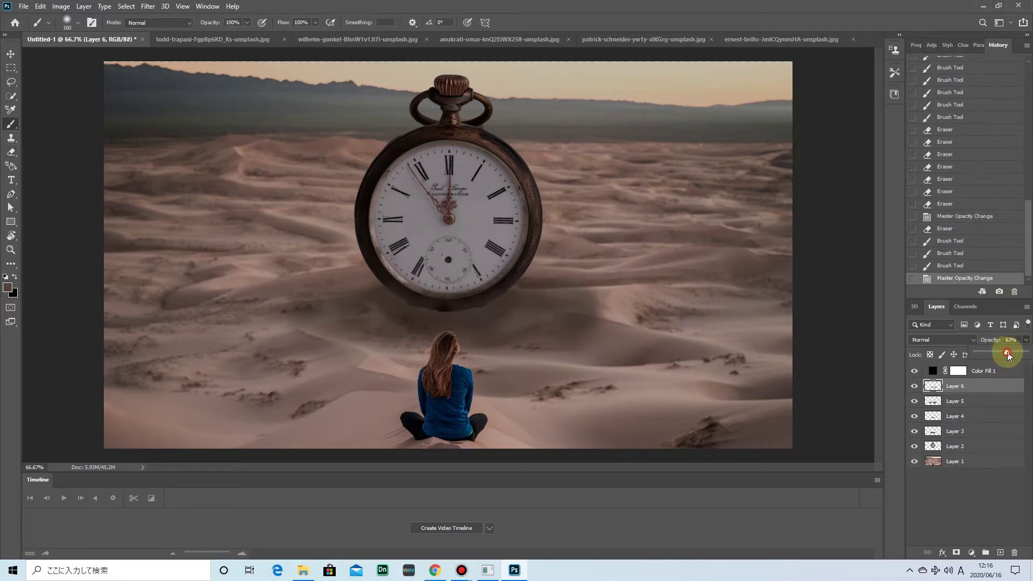
{"action": "key", "text": "e"}
{"action": "mouse_move", "coordinate": [606, 289]}
{"action": "left_mouse_down"}
{"action": "mouse_move", "coordinate": [572, 296]}
{"action": "mouse_move", "coordinate": [567, 267]}
{"action": "left_mouse_up"}
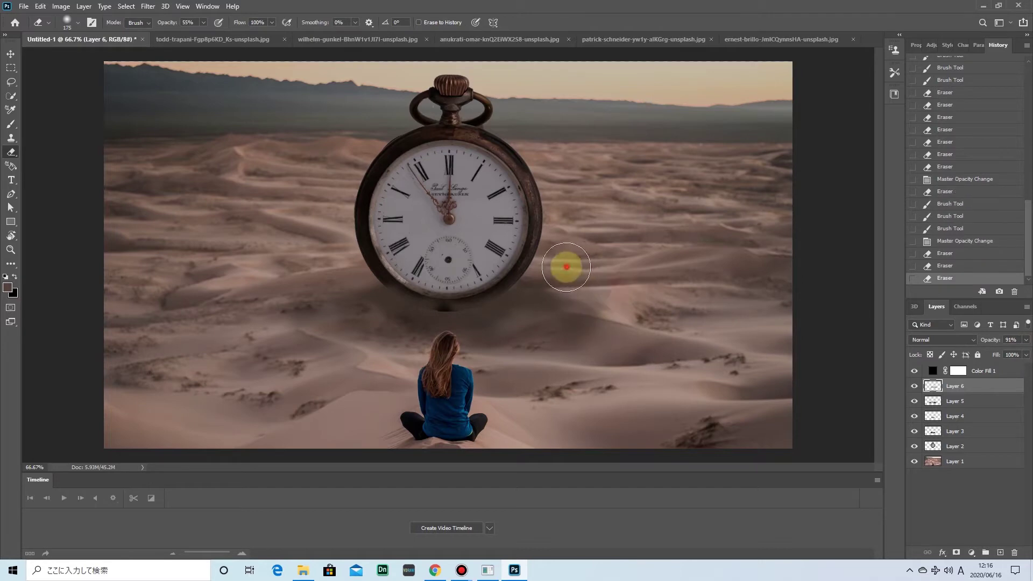
{"action": "left_click", "coordinate": [969, 446], "text": "shift"}
Group Layers 2–6 into Group 1, then move Layer 2 out above Layer 1
{"action": "key", "text": "ctrl+g"}
{"action": "key", "text": "alt+bracketright"}
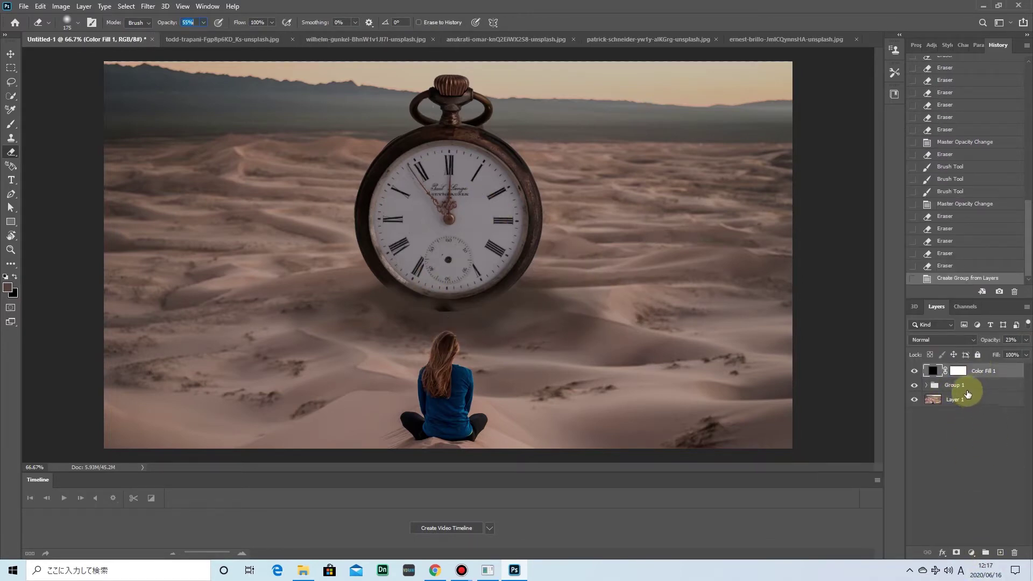
{"action": "left_click", "coordinate": [926, 385]}
{"action": "left_click", "coordinate": [966, 456]}
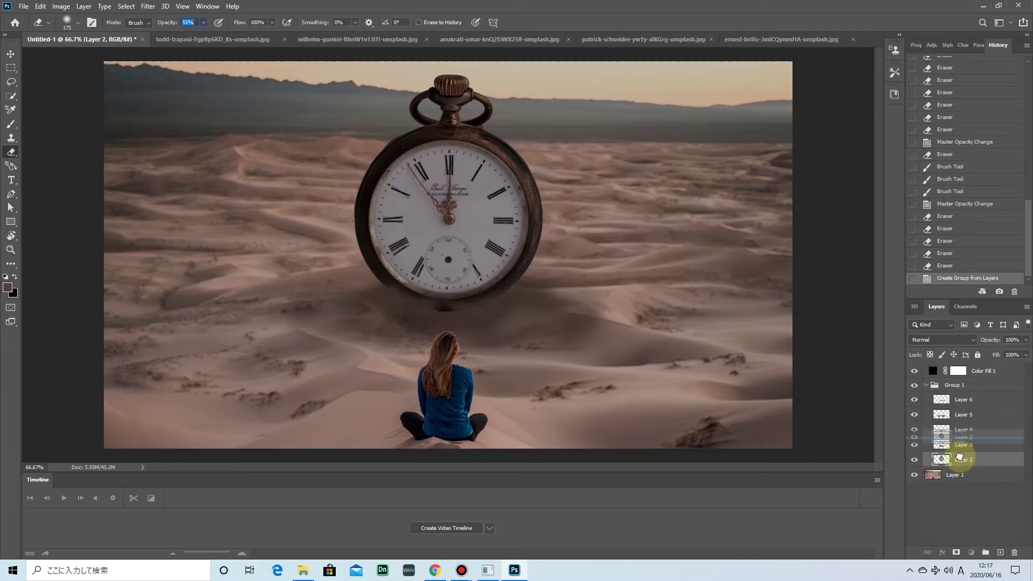
{"action": "mouse_move", "coordinate": [959, 456]}
{"action": "left_mouse_down"}
{"action": "mouse_move", "coordinate": [957, 479]}
{"action": "mouse_move", "coordinate": [947, 398]}
{"action": "left_mouse_up"}
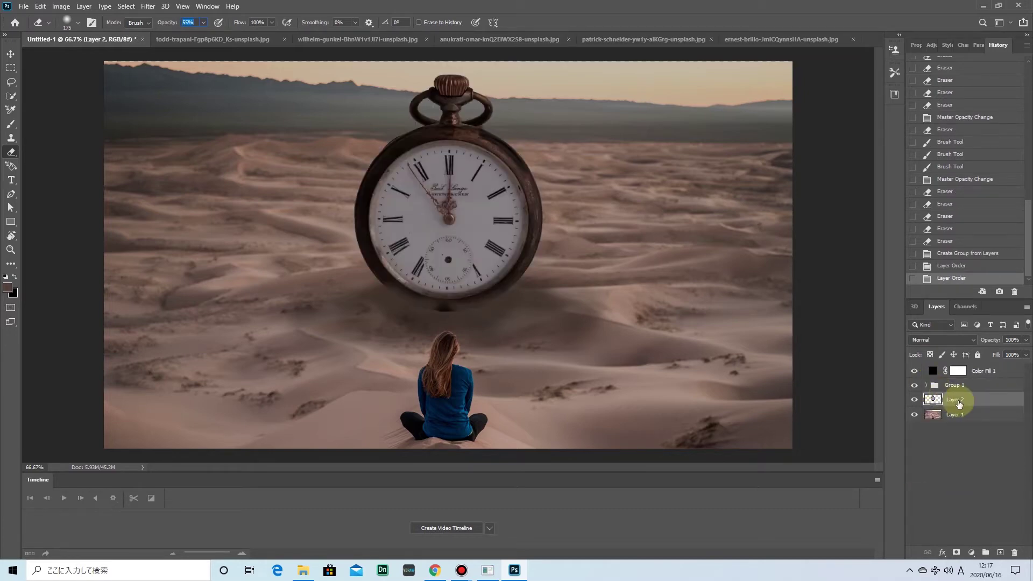
Zoom into the dial and trace the IX numeral with a Pen path, making a selection
{"action": "left_click", "coordinate": [11, 250]}
{"action": "mouse_move", "coordinate": [403, 219]}
{"action": "left_mouse_down"}
{"action": "mouse_move", "coordinate": [473, 220]}
{"action": "mouse_move", "coordinate": [392, 228]}
{"action": "left_mouse_up"}
{"action": "left_click", "coordinate": [297, 192]}
{"action": "left_click", "coordinate": [297, 226]}
{"action": "left_click", "coordinate": [300, 227]}
{"action": "left_click", "coordinate": [381, 226]}
{"action": "left_click", "coordinate": [382, 192]}
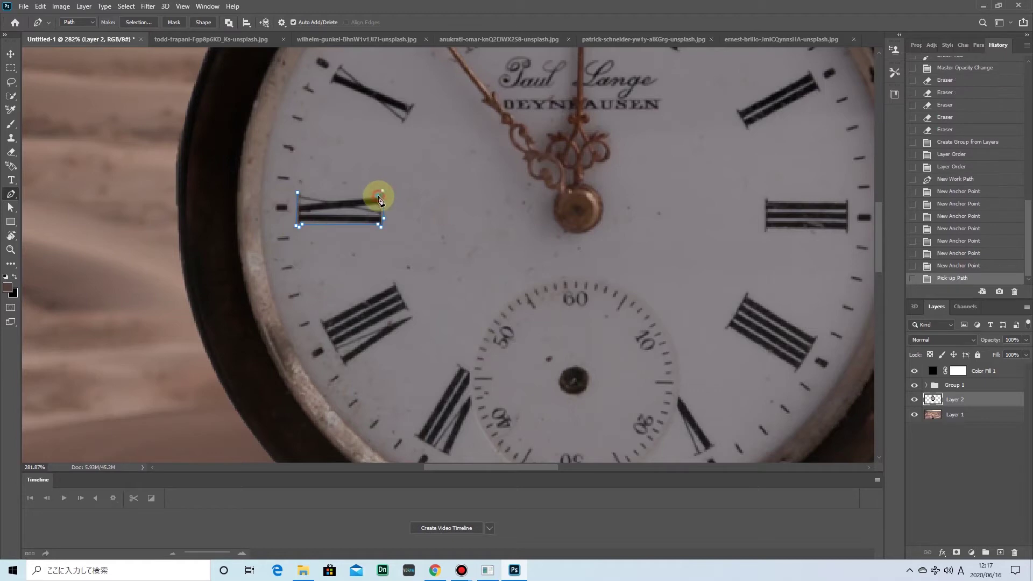
{"action": "left_click", "coordinate": [297, 192]}
{"action": "right_click", "coordinate": [299, 196]}
{"action": "left_click", "coordinate": [345, 246]}
{"action": "left_click", "coordinate": [565, 156]}
Paste the numeral as Layer 7, rotated and enlarged left of the watch, blended with Darken
{"action": "key", "text": "ctrl+c"}
{"action": "key", "text": "ctrl+v"}
{"action": "key", "text": "ctrl+t"}
{"action": "scroll", "coordinate": [638, 323], "scroll_direction": "down", "scroll_amount": 5}
{"action": "mouse_move", "coordinate": [336, 333]}
{"action": "left_mouse_down"}
{"action": "mouse_move", "coordinate": [288, 349]}
{"action": "mouse_move", "coordinate": [323, 373]}
{"action": "left_mouse_up"}
{"action": "left_click_drag", "start_coordinate": [274, 350], "coordinate": [237, 371]}
{"action": "left_click", "coordinate": [533, 22]}
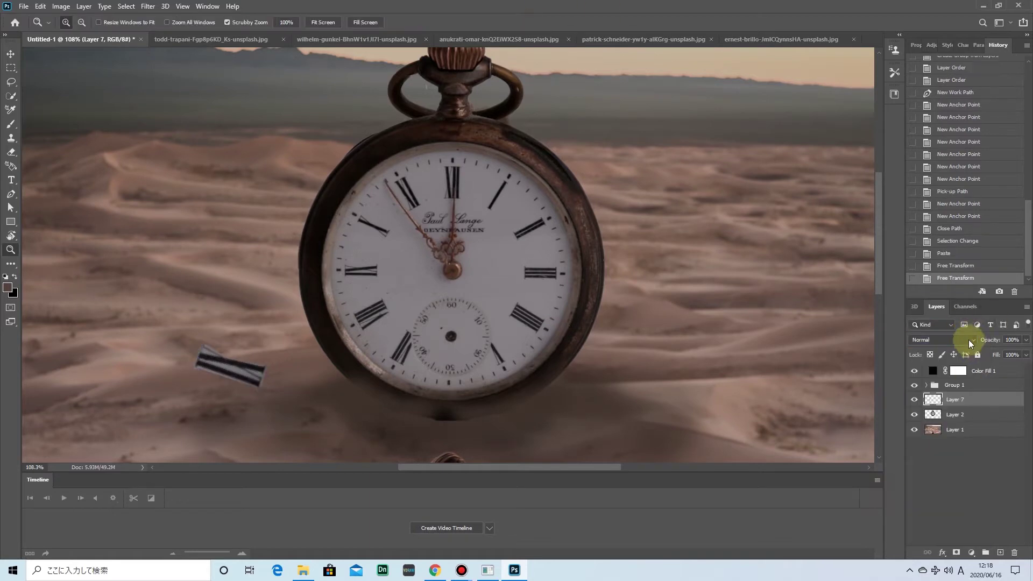
{"action": "left_click", "coordinate": [969, 340]}
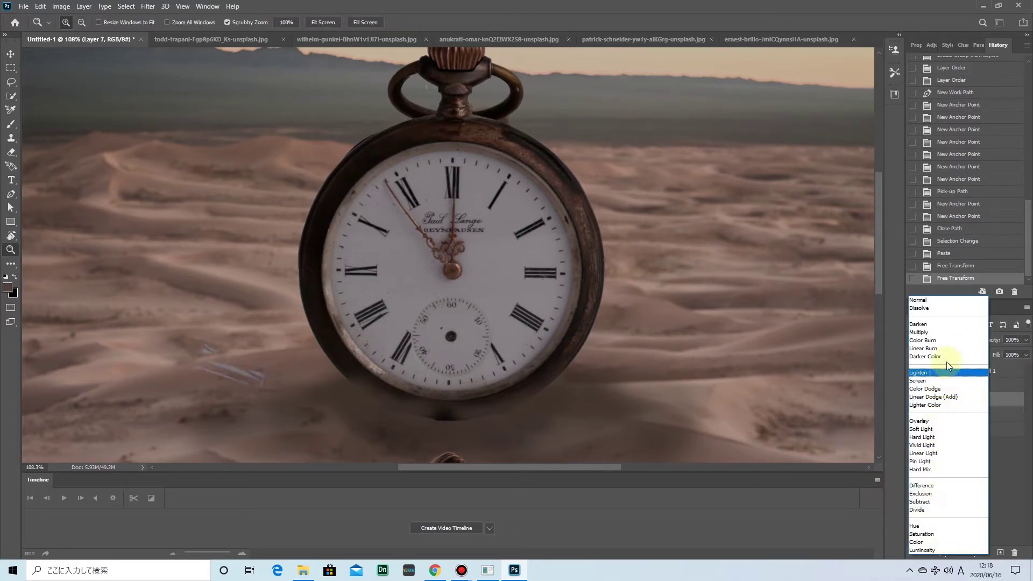
{"action": "left_click", "coordinate": [949, 324]}
Load the pasted numeral's outline as a selection and switch to the watch Layer 2
{"action": "key", "text": "ctrl+t"}
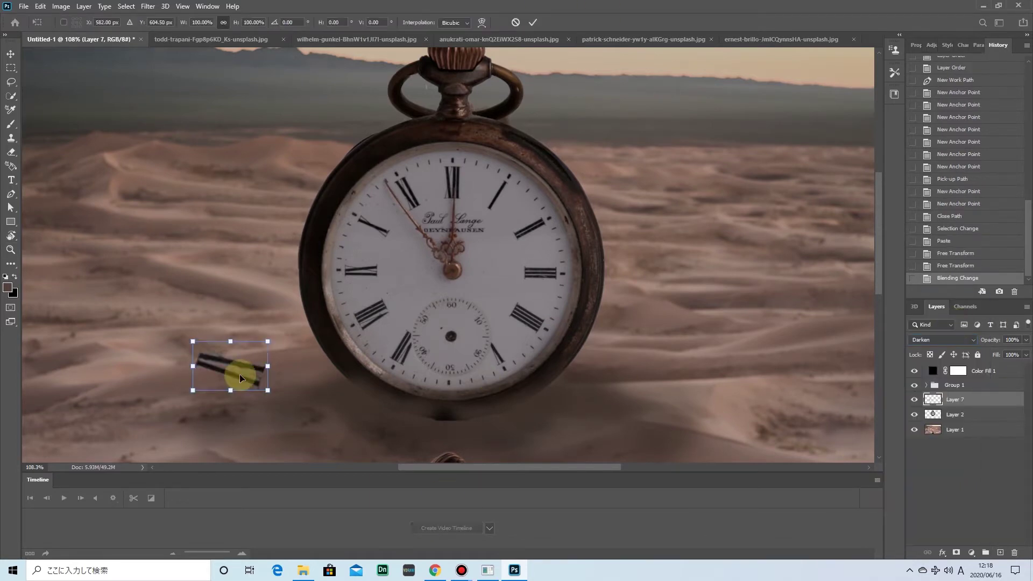
{"action": "key", "text": "Return"}
{"action": "key", "text": "w"}
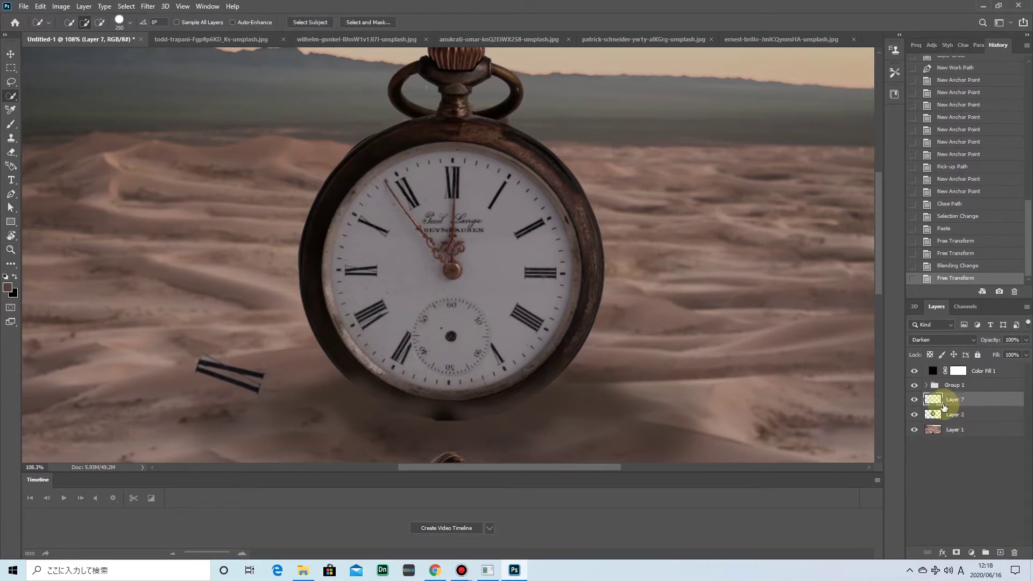
{"action": "left_click", "coordinate": [914, 399]}
{"action": "left_click", "coordinate": [914, 399]}
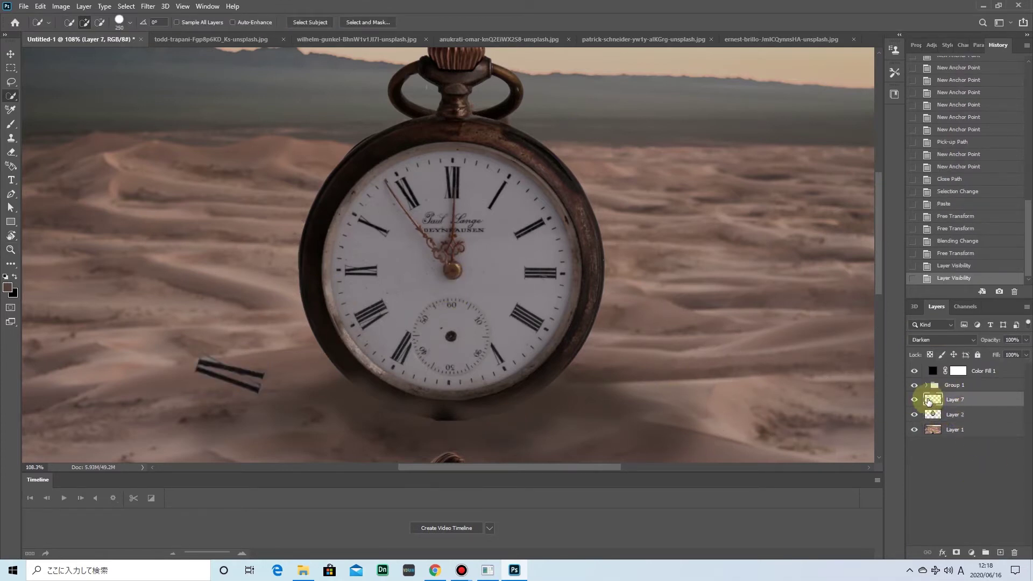
{"action": "left_click", "coordinate": [928, 401], "text": "ctrl"}
{"action": "left_click", "coordinate": [955, 414]}
{"action": "key", "text": "ctrl+t"}
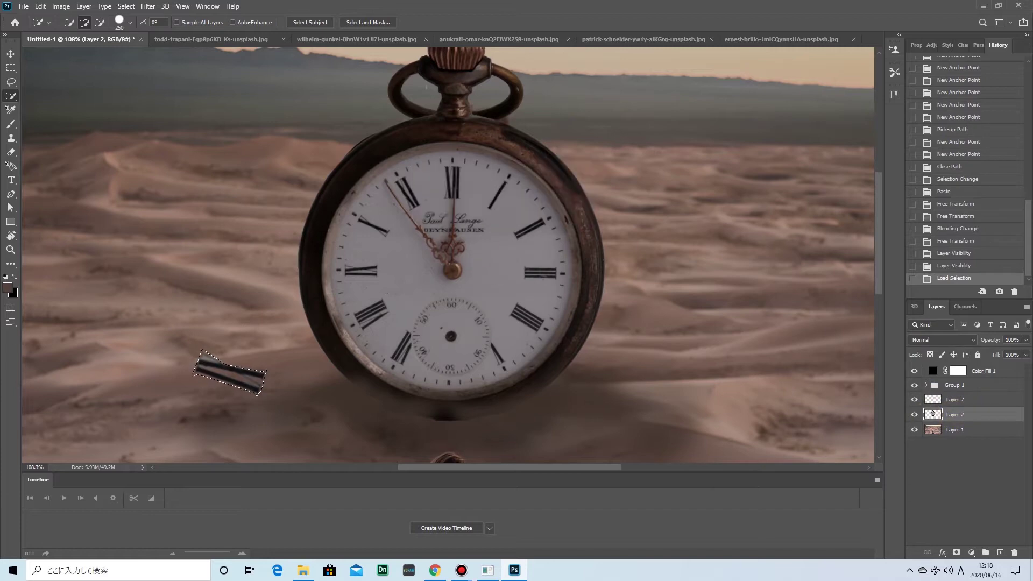
{"action": "key", "text": "Return"}
{"action": "key", "text": "ctrl+t"}
{"action": "key", "text": "Return"}
Trace the IX numeral on the dial with a Pen path and turn it into a selection
{"action": "key", "text": "p"}
{"action": "left_click", "coordinate": [345, 262]}
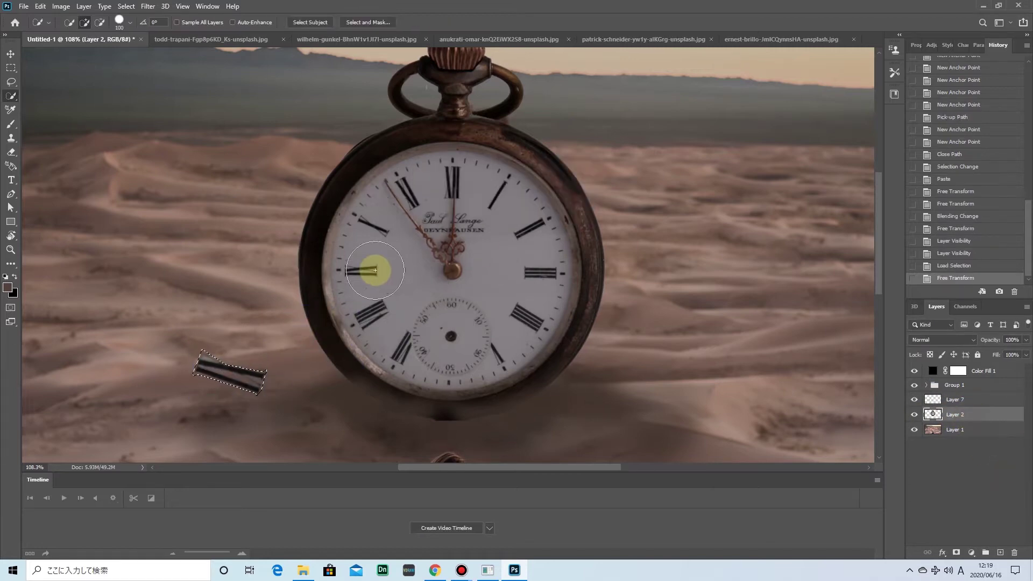
{"action": "left_click", "coordinate": [382, 262]}
{"action": "left_click", "coordinate": [366, 280]}
{"action": "left_click", "coordinate": [345, 262]}
{"action": "right_click", "coordinate": [390, 305]}
{"action": "left_click", "coordinate": [398, 315]}
{"action": "left_click", "coordinate": [564, 157]}
{"action": "right_click", "coordinate": [356, 272]}
{"action": "key", "text": "Escape"}
{"action": "key", "text": "i"}
Content-Aware Fill the original IX numeral spot on the dial and deselect
{"action": "key", "text": "shift+F5"}
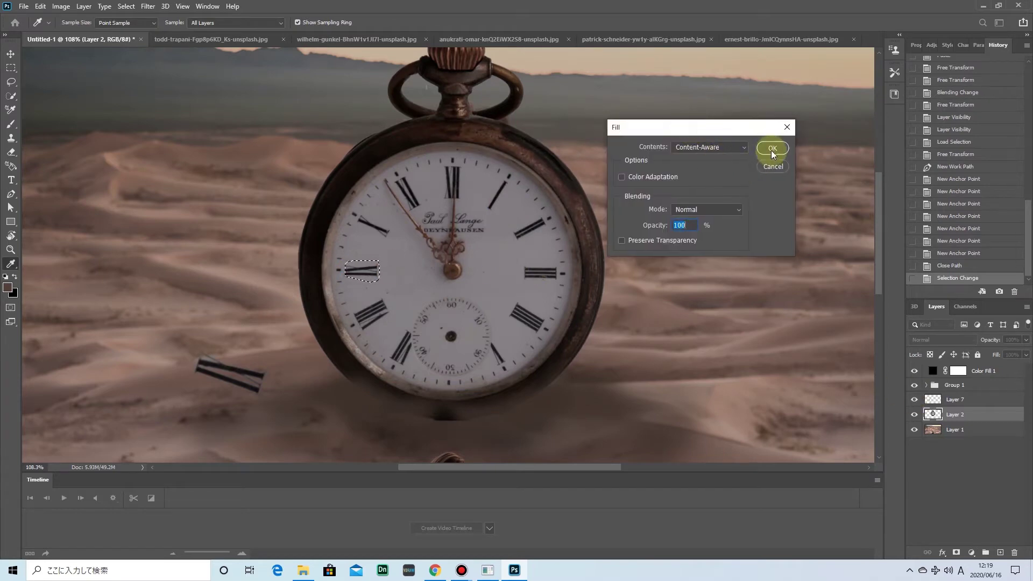
{"action": "left_click", "coordinate": [770, 146]}
{"action": "key", "text": "ctrl+s"}
{"action": "key", "text": "Escape"}
{"action": "key", "text": "ctrl+d"}
{"action": "key", "text": "w"}
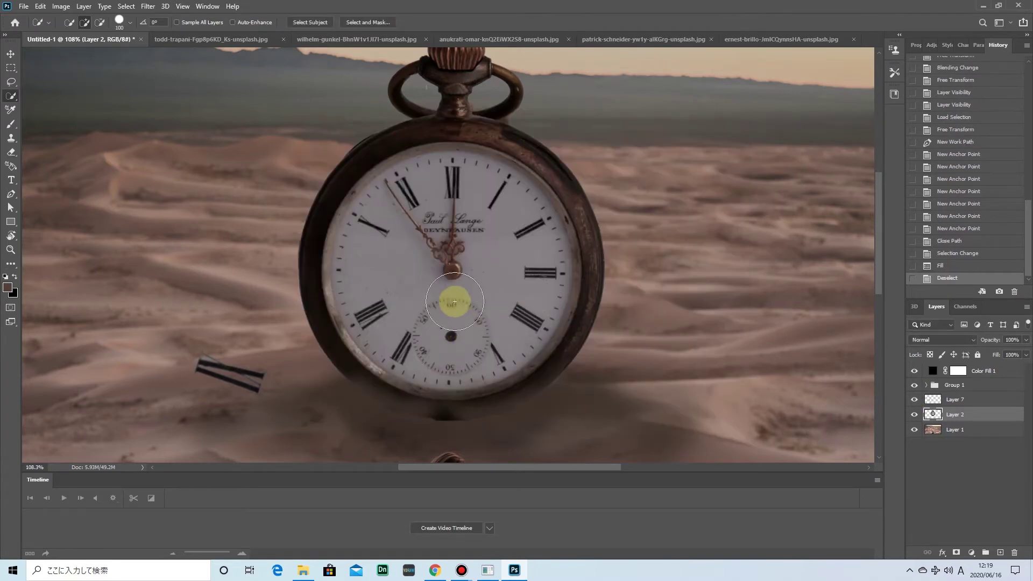
{"action": "key", "text": "p"}
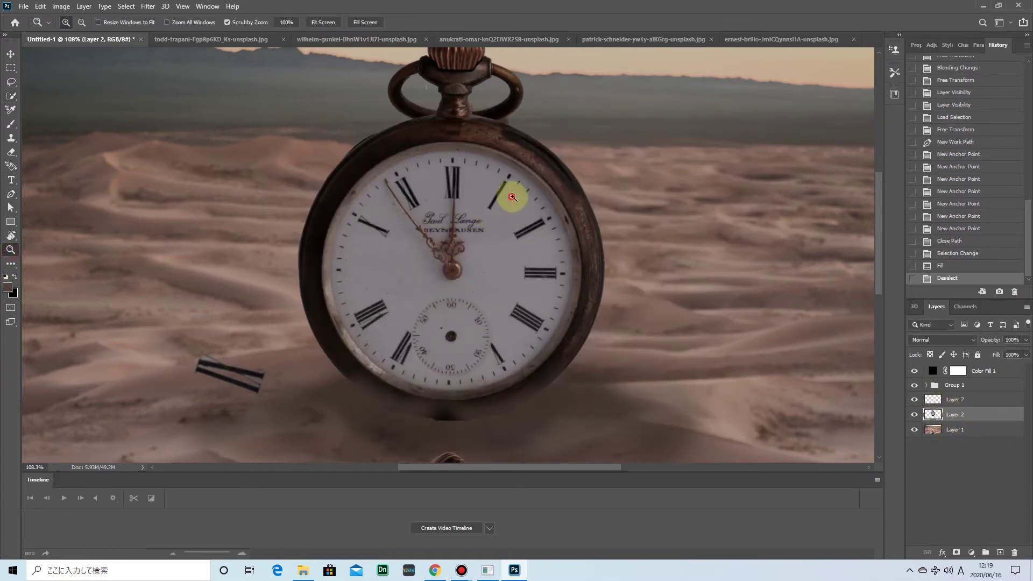
{"action": "scroll", "coordinate": [512, 194], "scroll_direction": "up", "scroll_amount": 5}
Trace the 1 o'clock hour marker with a Pen path and make it a selection
{"action": "left_click", "coordinate": [428, 230]}
{"action": "left_click", "coordinate": [423, 235]}
{"action": "left_click", "coordinate": [425, 238]}
{"action": "left_click", "coordinate": [439, 248]}
{"action": "left_click", "coordinate": [483, 137]}
{"action": "left_click", "coordinate": [485, 144]}
{"action": "right_click", "coordinate": [437, 239]}
{"action": "left_click", "coordinate": [468, 284]}
{"action": "left_click", "coordinate": [576, 161]}
Fill over the 1 o'clock marker on the dial and deselect
{"action": "right_click", "coordinate": [454, 179]}
{"action": "left_click", "coordinate": [522, 304]}
{"action": "key", "text": "Return"}
{"action": "key", "text": "w"}
{"action": "key", "text": "ctrl+d"}
Paste the marker as Layer 8, placed right of the watch, then return to Layer 2
{"action": "key", "text": "ctrl+v"}
{"action": "key", "text": "ctrl+t"}
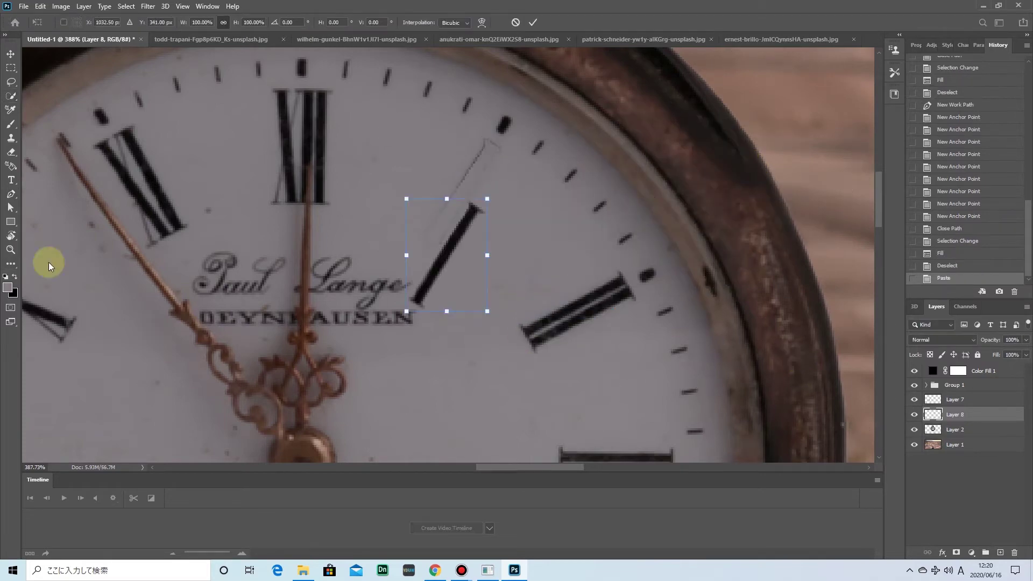
{"action": "scroll", "coordinate": [431, 258], "scroll_direction": "down", "scroll_amount": 6}
{"action": "left_click_drag", "start_coordinate": [564, 334], "coordinate": [565, 374]}
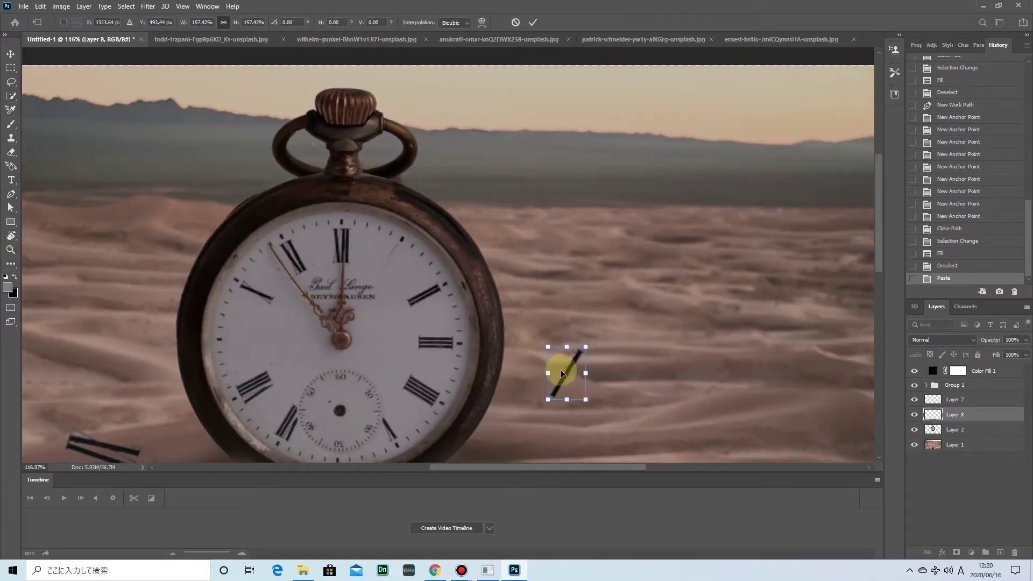
{"action": "left_click", "coordinate": [958, 415]}
{"action": "left_click", "coordinate": [967, 430]}
{"action": "scroll", "coordinate": [430, 250], "scroll_direction": "up", "scroll_amount": 5}
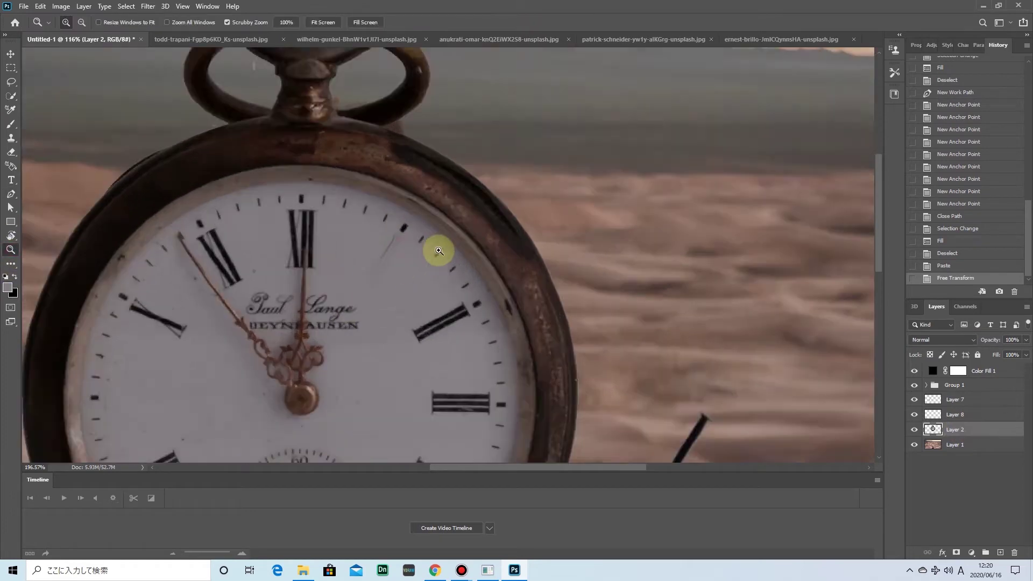
Outline the leftover marker traces on the dial and fill them in
{"action": "key", "text": "p"}
{"action": "left_click", "coordinate": [398, 224]}
{"action": "left_click", "coordinate": [361, 315]}
{"action": "left_click", "coordinate": [335, 300]}
{"action": "left_click", "coordinate": [423, 287]}
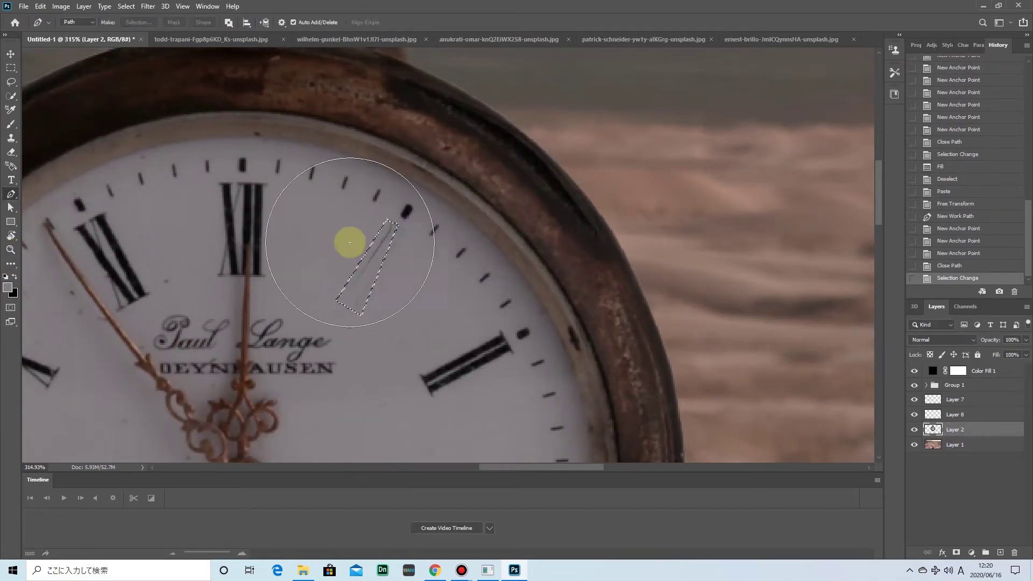
{"action": "right_click", "coordinate": [371, 253]}
{"action": "left_click", "coordinate": [404, 382]}
{"action": "key", "text": "ctrl+d"}
Outline another leftover patch on the dial and Content-Aware Fill it
{"action": "left_click", "coordinate": [395, 224]}
{"action": "left_click", "coordinate": [407, 231]}
{"action": "left_click", "coordinate": [367, 299]}
{"action": "left_click", "coordinate": [395, 224]}
{"action": "right_click", "coordinate": [396, 225]}
{"action": "key", "text": "shift+F5"}
{"action": "key", "text": "Return"}
{"action": "key", "text": "ctrl+d"}
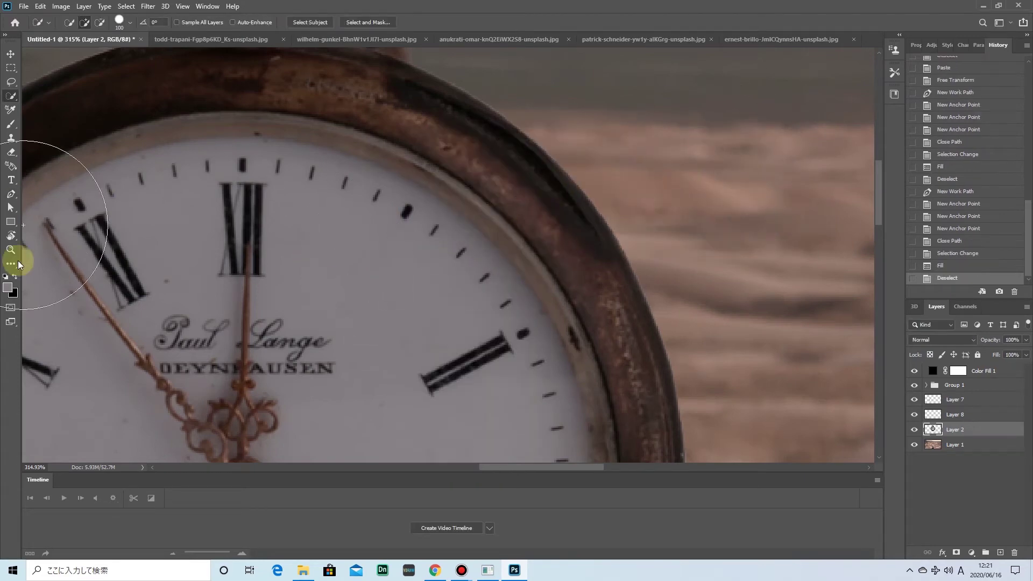
{"action": "scroll", "coordinate": [19, 201], "scroll_direction": "down", "scroll_amount": 5}
Enlarge and tilt the pasted marker on Layer 8, then zoom back out on Layer 2
{"action": "left_click", "coordinate": [954, 414]}
{"action": "key", "text": "ctrl+t"}
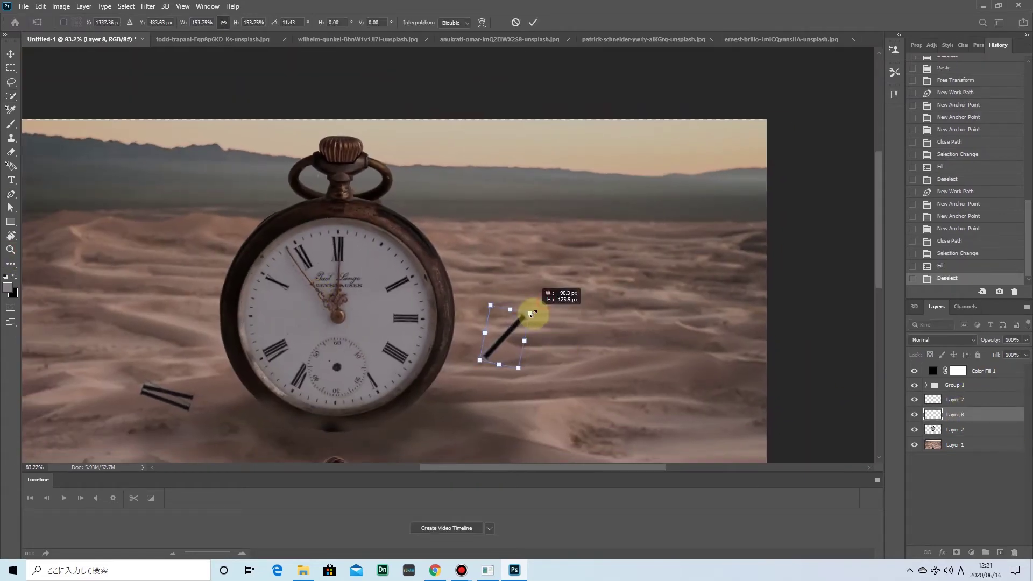
{"action": "left_click", "coordinate": [532, 22]}
{"action": "key", "text": "z"}
{"action": "scroll", "coordinate": [550, 263], "scroll_direction": "up", "scroll_amount": 2}
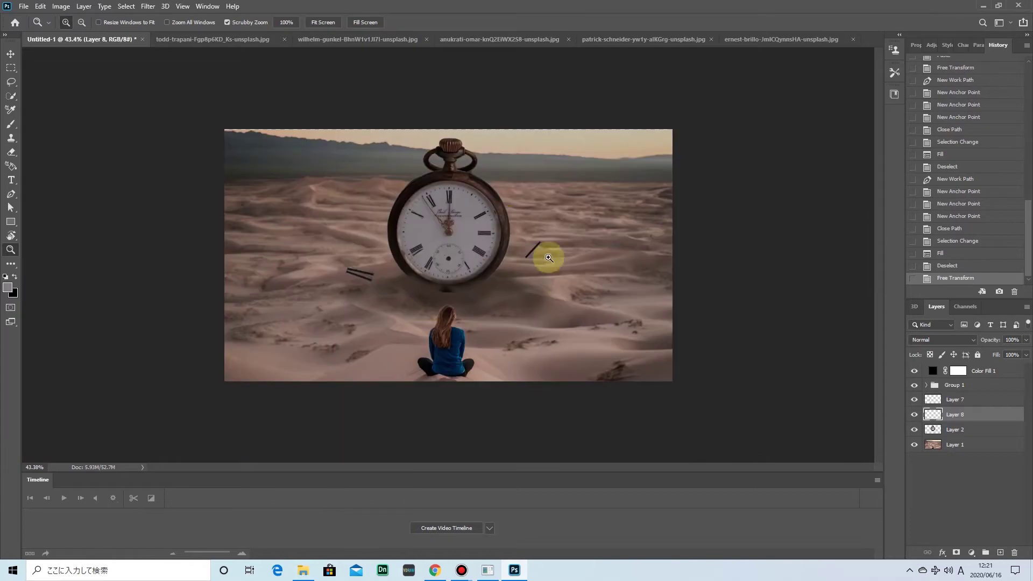
{"action": "scroll", "coordinate": [550, 262], "scroll_direction": "up", "scroll_amount": 2}
{"action": "left_click", "coordinate": [955, 430]}
{"action": "scroll", "coordinate": [461, 277], "scroll_direction": "up", "scroll_amount": 3}
{"action": "scroll", "coordinate": [111, 206], "scroll_direction": "up", "scroll_amount": 5}
Pen-trace the III numeral and copy it onto a new layer
{"action": "key", "text": "p"}
{"action": "left_click", "coordinate": [466, 230]}
{"action": "left_click", "coordinate": [436, 279]}
{"action": "left_click", "coordinate": [527, 333]}
{"action": "left_click", "coordinate": [557, 286]}
{"action": "left_click", "coordinate": [466, 230]}
{"action": "key", "text": "ctrl+Return"}
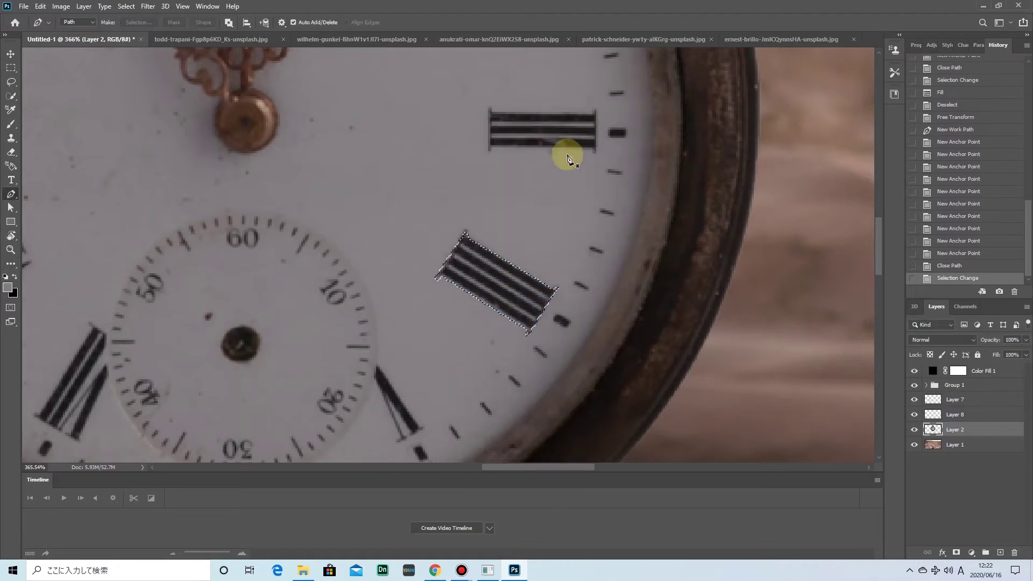
{"action": "key", "text": "ctrl+t"}
{"action": "left_click_drag", "start_coordinate": [497, 230], "coordinate": [497, 228]}
{"action": "key", "text": "Return"}
{"action": "key", "text": "w"}
{"action": "key", "text": "ctrl+c"}
{"action": "key", "text": "ctrl+v"}
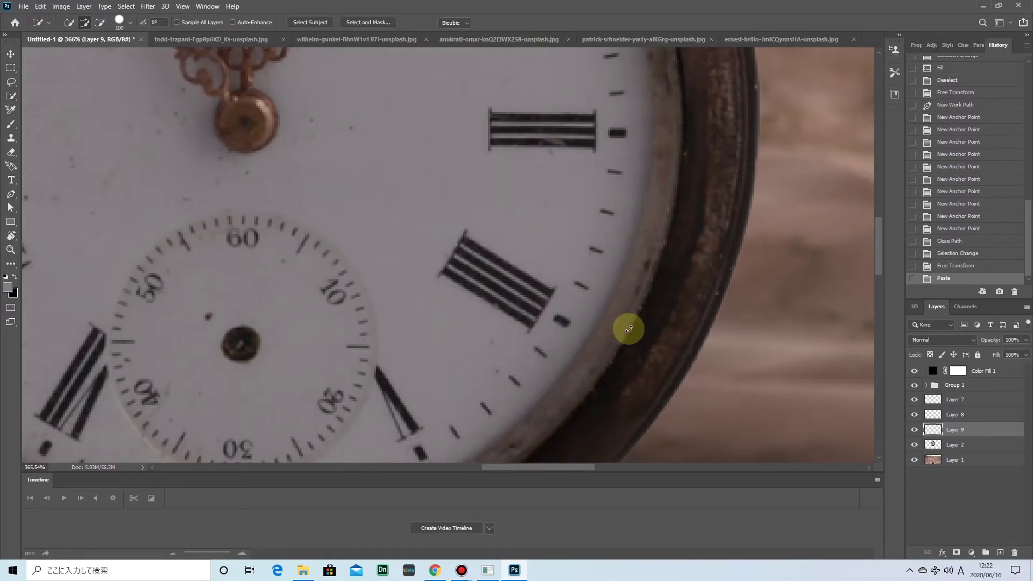
On the clock layer, select the III spot and Content-Aware Fill it
{"action": "left_click", "coordinate": [947, 445]}
{"action": "key", "text": "p"}
{"action": "left_click", "coordinate": [466, 221]}
{"action": "left_click", "coordinate": [557, 281]}
{"action": "left_click", "coordinate": [465, 220]}
{"action": "right_click", "coordinate": [480, 260]}
{"action": "left_click", "coordinate": [515, 291]}
{"action": "key", "text": "shift+BackSpace"}
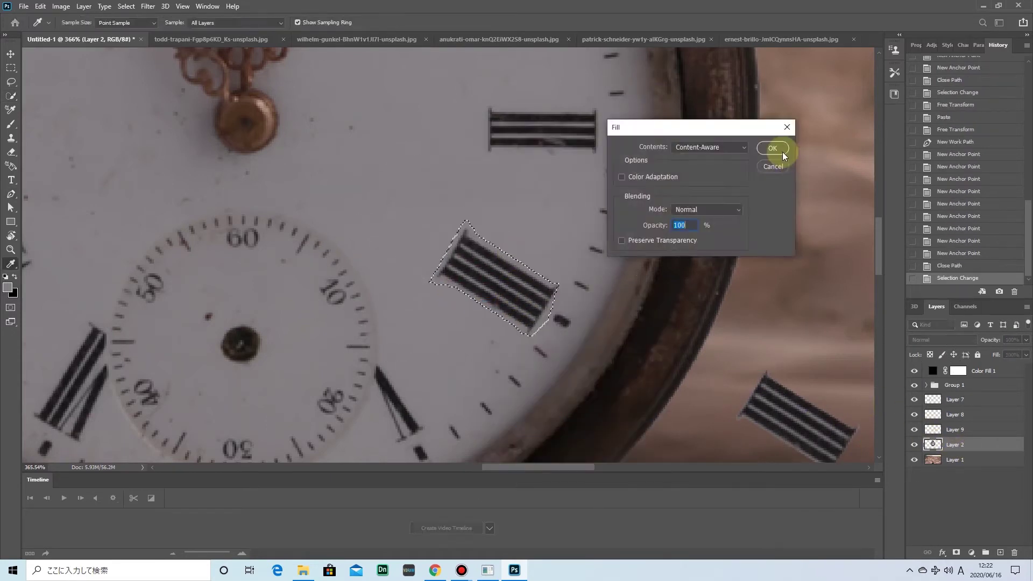
{"action": "left_click", "coordinate": [782, 152]}
{"action": "key", "text": "ctrl+d"}
Brush the dial's light grey over leftover marks where III was
{"action": "key", "text": "b"}
{"action": "left_click", "coordinate": [7, 287]}
{"action": "key", "text": "Escape"}
{"action": "key", "text": "6"}
{"action": "key", "text": "6"}
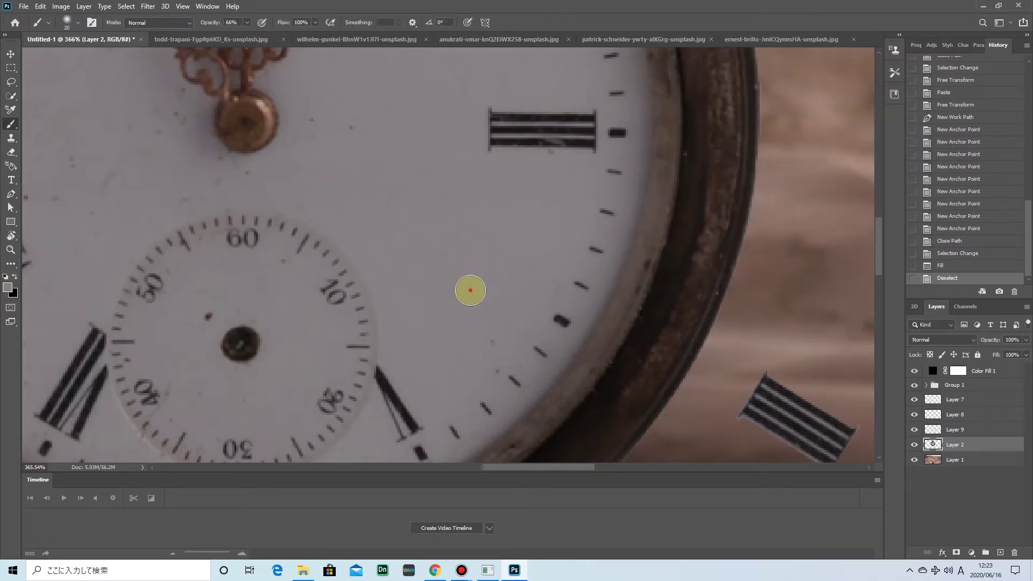
{"action": "key", "text": "F6"}
{"action": "key", "text": "Escape"}
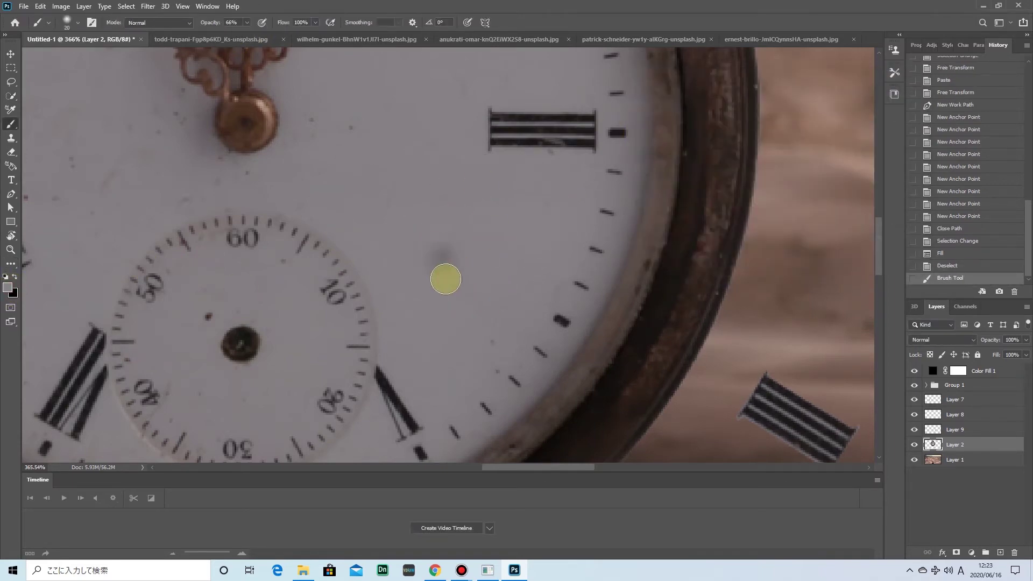
{"action": "key", "text": "F6"}
{"action": "left_click", "coordinate": [918, 74]}
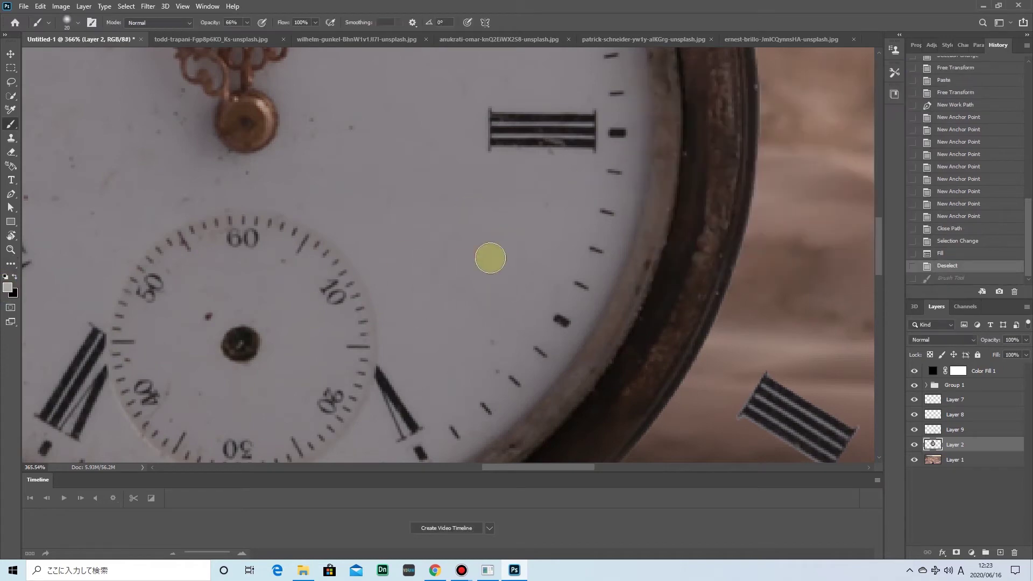
{"action": "left_click_drag", "start_coordinate": [489, 258], "coordinate": [491, 249]}
{"action": "scroll", "coordinate": [505, 275], "scroll_direction": "down", "scroll_amount": 1}
{"action": "left_click_drag", "start_coordinate": [517, 303], "coordinate": [414, 258]}
Free Transform the lifted III so it lies on the sand beside the watch
{"action": "left_click", "coordinate": [955, 429]}
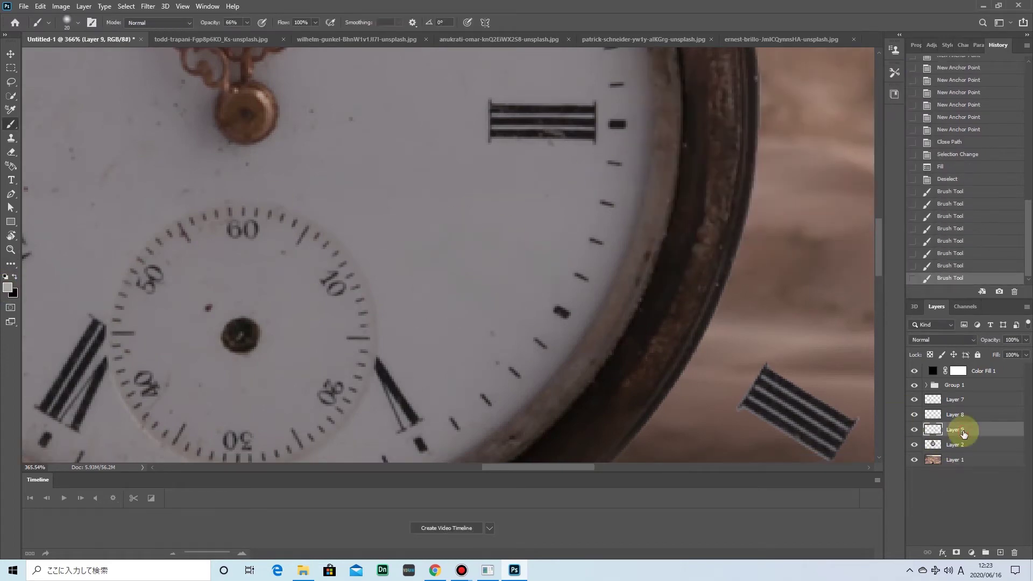
{"action": "scroll", "coordinate": [427, 318], "scroll_direction": "down", "scroll_amount": 5}
{"action": "key", "text": "ctrl+t"}
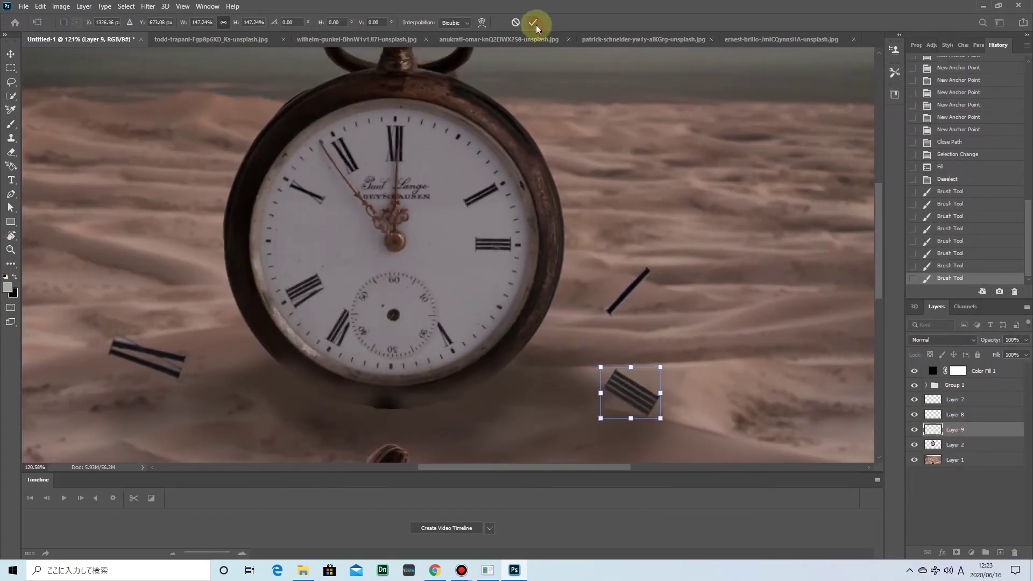
{"action": "left_click", "coordinate": [534, 23]}
{"action": "key", "text": "z"}
{"action": "scroll", "coordinate": [492, 352], "scroll_direction": "down", "scroll_amount": 1}
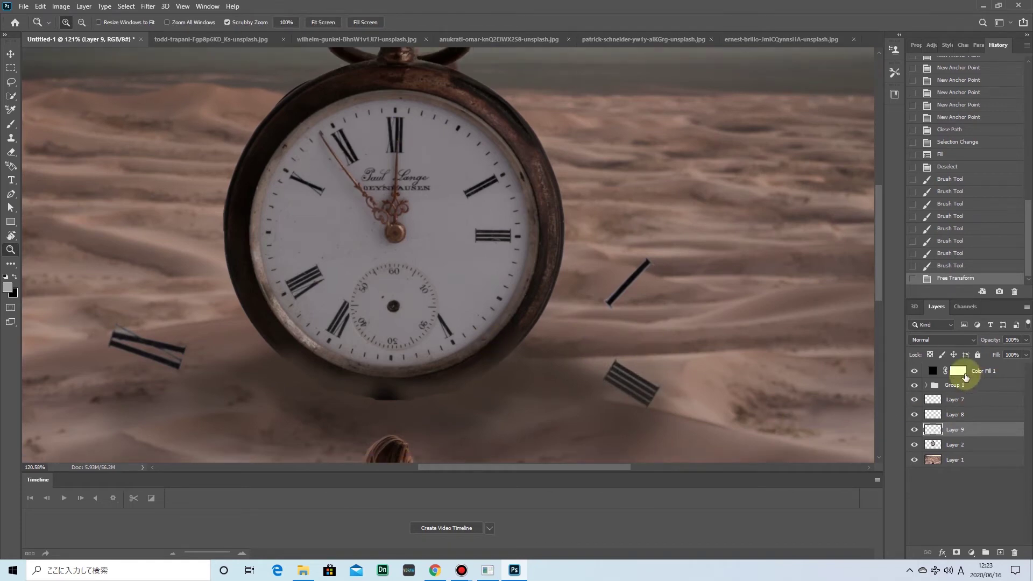
{"action": "left_click", "coordinate": [361, 294], "text": "ctrl"}
{"action": "scroll", "coordinate": [369, 306], "scroll_direction": "up", "scroll_amount": 3}
{"action": "scroll", "coordinate": [362, 322], "scroll_direction": "down", "scroll_amount": 2}
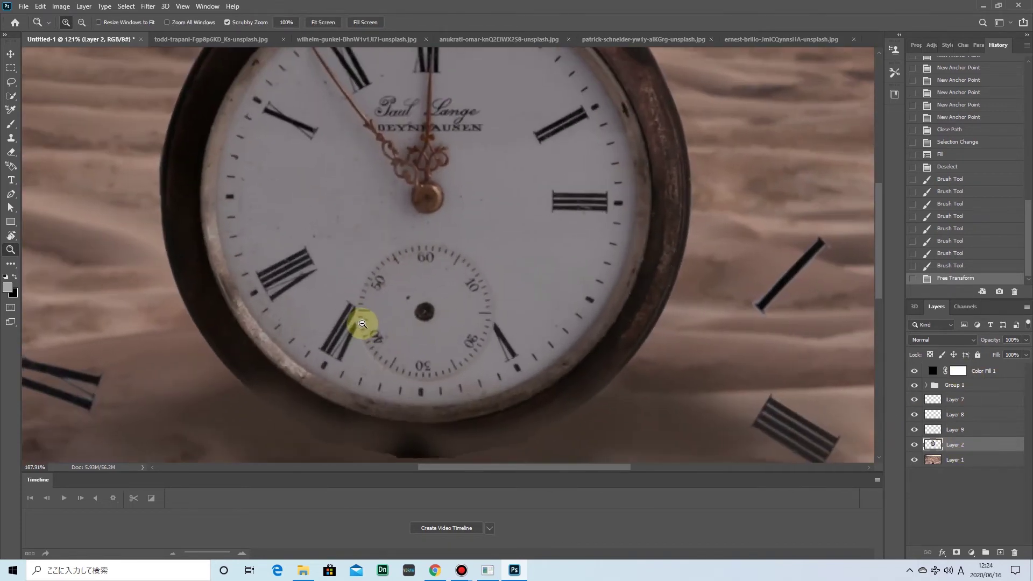
{"action": "scroll", "coordinate": [360, 129], "scroll_direction": "up", "scroll_amount": 5}
Pen-trace the XI numeral and paste a copy onto a new layer
{"action": "key", "text": "p"}
{"action": "left_click", "coordinate": [315, 132]}
{"action": "left_click", "coordinate": [373, 103]}
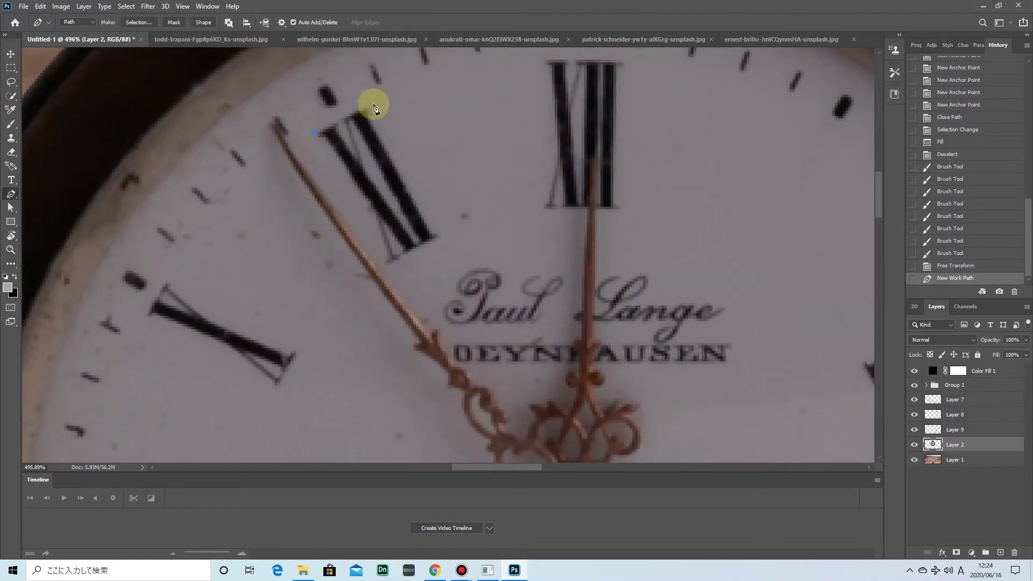
{"action": "left_click", "coordinate": [432, 233]}
{"action": "left_click", "coordinate": [442, 236]}
{"action": "left_click", "coordinate": [389, 264]}
{"action": "left_click", "coordinate": [373, 212]}
{"action": "left_click", "coordinate": [315, 132]}
{"action": "right_click", "coordinate": [356, 159]}
{"action": "left_click", "coordinate": [388, 226]}
{"action": "key", "text": "ctrl+c"}
{"action": "key", "text": "ctrl+v"}
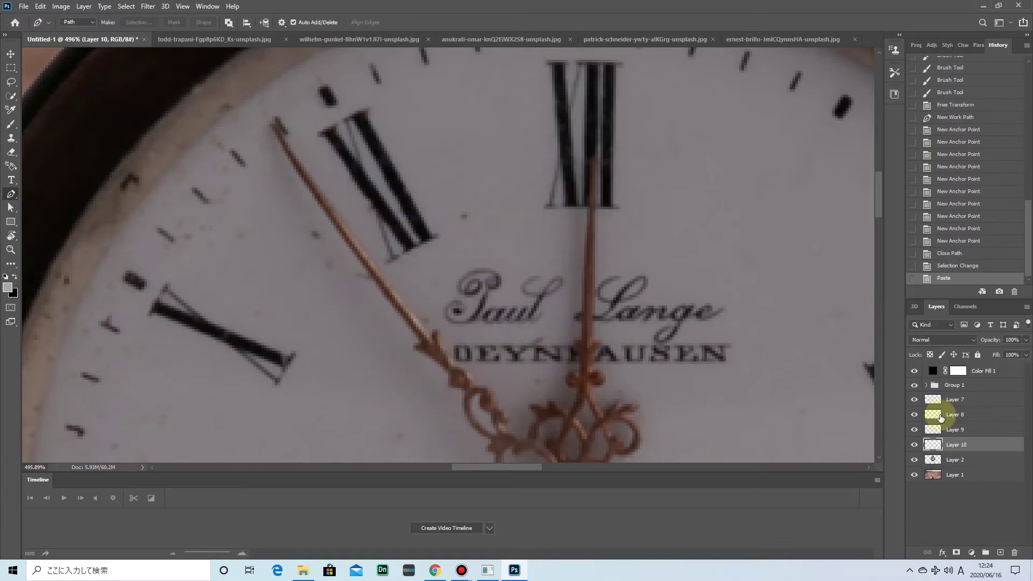
Enlarge the pasted XI and place it on the sand left of the clock
{"action": "left_click", "coordinate": [914, 445]}
{"action": "left_click", "coordinate": [954, 459]}
{"action": "left_click", "coordinate": [914, 445]}
{"action": "left_click", "coordinate": [968, 444]}
{"action": "key", "text": "ctrl+t"}
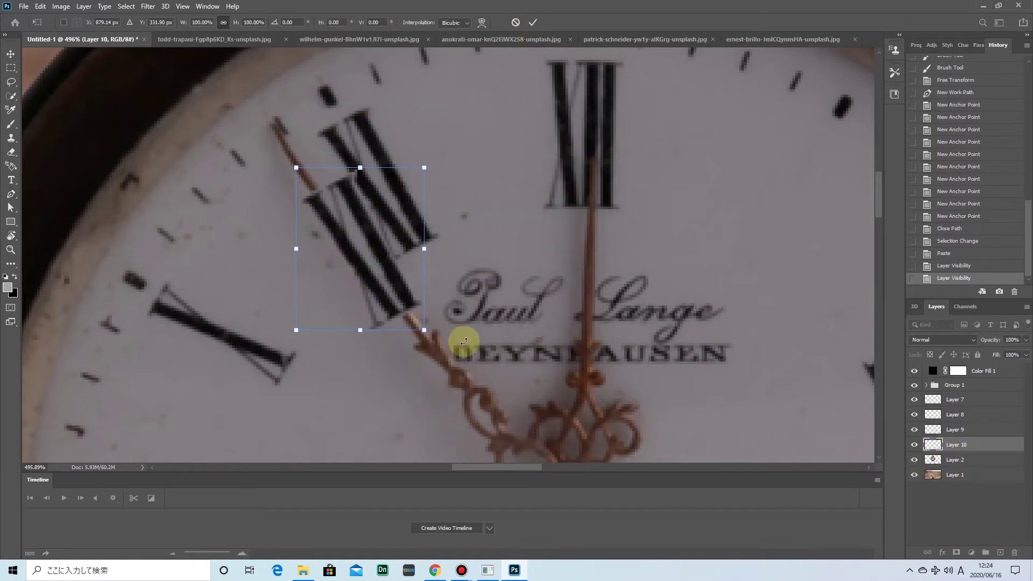
{"action": "left_click", "coordinate": [532, 22]}
{"action": "key", "text": "ctrl+0"}
{"action": "key", "text": "ctrl+t"}
{"action": "left_click_drag", "start_coordinate": [332, 299], "coordinate": [336, 286]}
{"action": "left_click", "coordinate": [532, 22]}
On the clock layer, select XI on the dial and fill it blank
{"action": "key", "text": "z"}
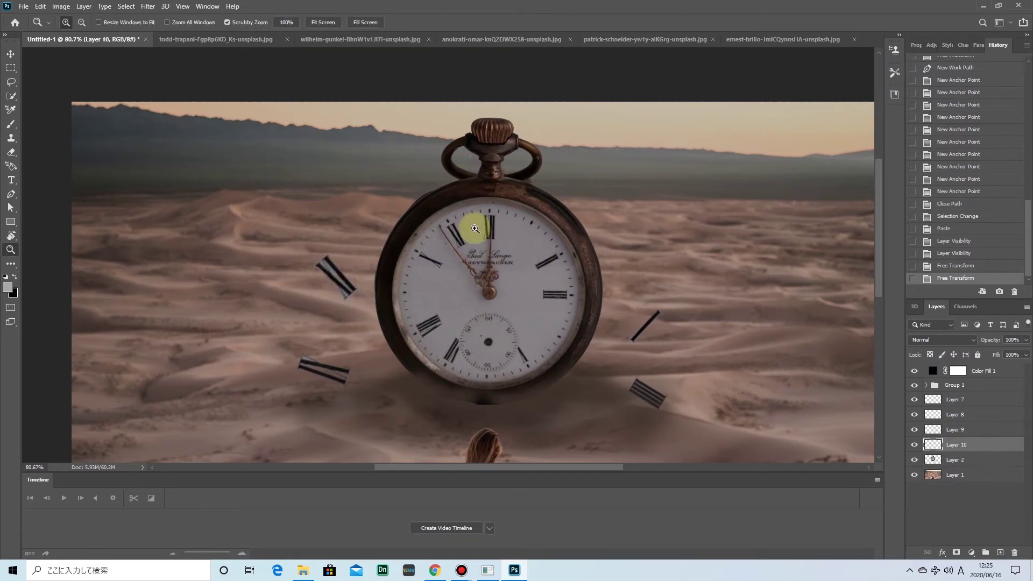
{"action": "left_click", "coordinate": [955, 460]}
{"action": "left_click_drag", "start_coordinate": [430, 243], "coordinate": [473, 226]}
{"action": "key", "text": "p"}
{"action": "left_click", "coordinate": [483, 179]}
{"action": "left_click", "coordinate": [515, 163]}
{"action": "left_click", "coordinate": [551, 237]}
{"action": "left_click", "coordinate": [530, 255]}
{"action": "left_click", "coordinate": [482, 179]}
{"action": "key", "text": "Return"}
{"action": "key", "text": "w"}
{"action": "right_click", "coordinate": [526, 192]}
{"action": "left_click", "coordinate": [543, 323]}
{"action": "key", "text": "Return"}
Zoom out, then zoom in on the lower-left of the dial
{"action": "key", "text": "ctrl+d"}
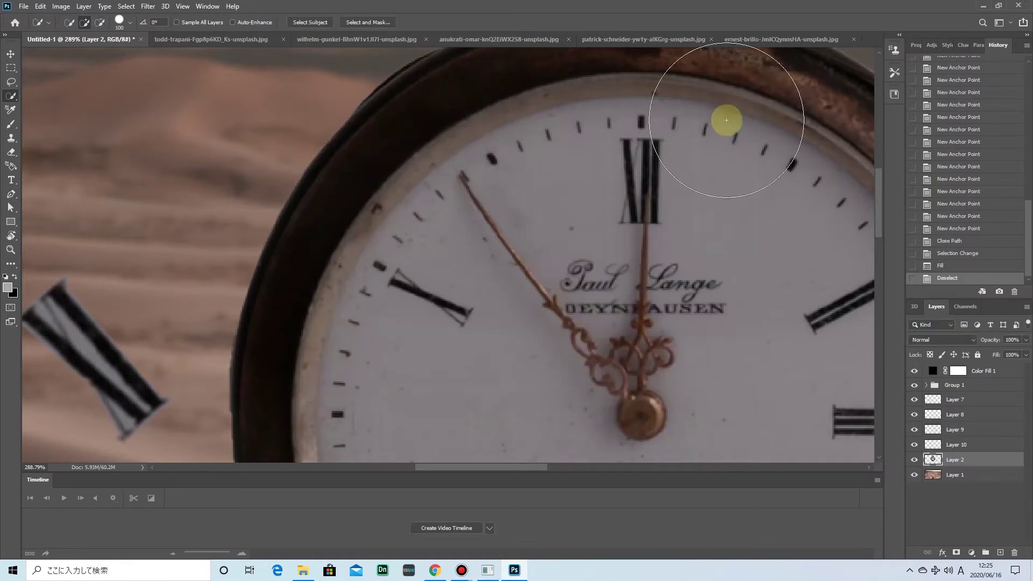
{"action": "key", "text": "z"}
{"action": "scroll", "coordinate": [565, 256], "scroll_direction": "down", "scroll_amount": 5}
{"action": "left_click_drag", "start_coordinate": [564, 257], "coordinate": [516, 266]}
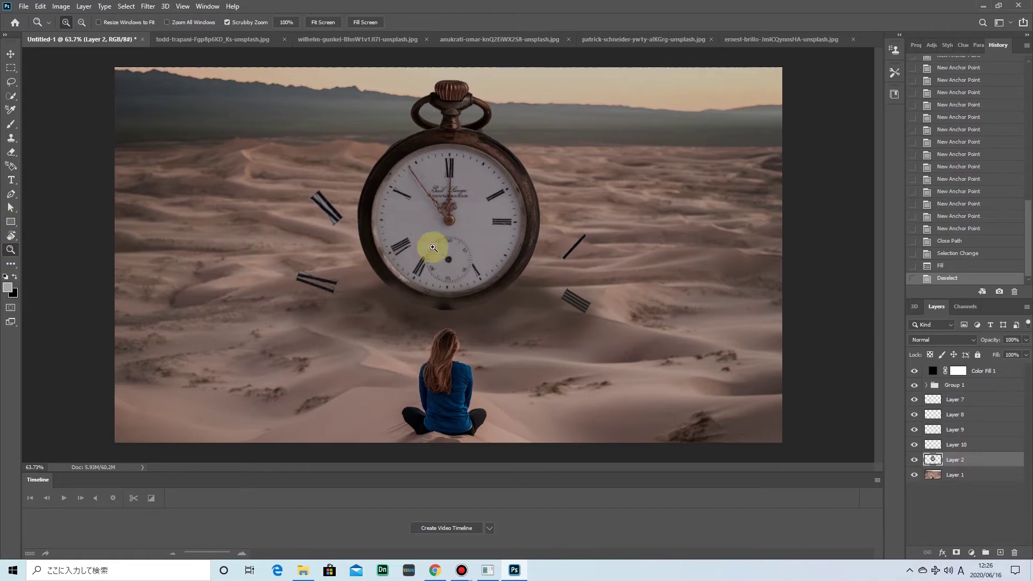
{"action": "left_click_drag", "start_coordinate": [425, 248], "coordinate": [516, 247]}
Pen-trace the VII numeral beside the seconds dial and paste it onto a new layer
{"action": "key", "text": "p"}
{"action": "left_click", "coordinate": [354, 407]}
{"action": "left_click", "coordinate": [367, 418]}
{"action": "left_click", "coordinate": [409, 438]}
{"action": "left_click", "coordinate": [440, 365]}
{"action": "left_click", "coordinate": [438, 317]}
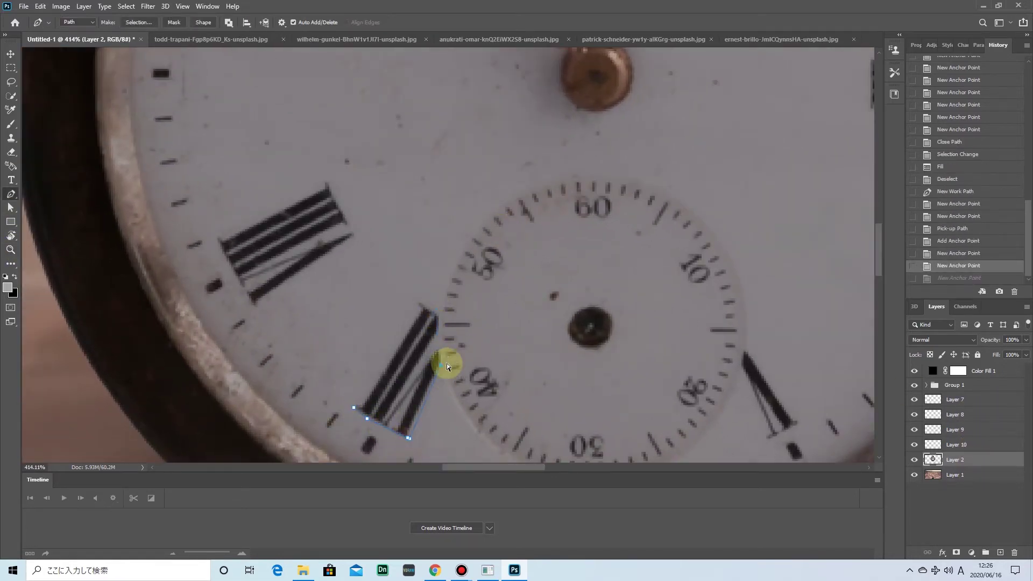
{"action": "left_click", "coordinate": [437, 325]}
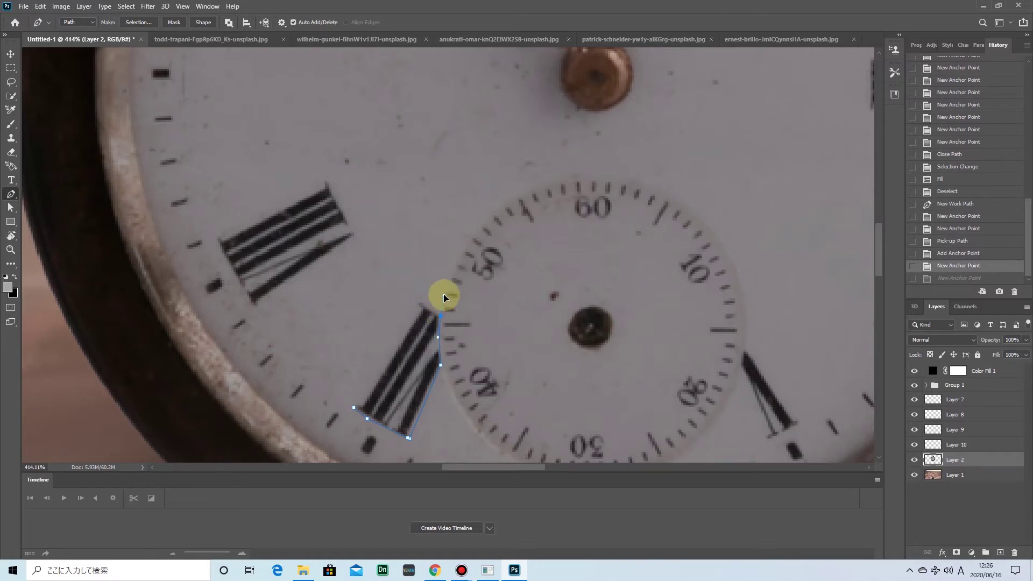
{"action": "left_click", "coordinate": [419, 303]}
{"action": "left_click", "coordinate": [364, 410]}
{"action": "right_click", "coordinate": [402, 393]}
{"action": "left_click", "coordinate": [438, 194]}
{"action": "left_click", "coordinate": [569, 156]}
{"action": "key", "text": "ctrl+c"}
{"action": "key", "text": "ctrl+v"}
Move the pasted VII numeral down and to the left
{"action": "key", "text": "ctrl+t"}
{"action": "left_click_drag", "start_coordinate": [415, 369], "coordinate": [280, 393]}
{"action": "key", "text": "Return"}
{"action": "left_click", "coordinate": [955, 474]}
On the clock layer, select VII's spot on the dial and fill it
{"action": "left_click", "coordinate": [423, 298]}
{"action": "left_click", "coordinate": [427, 305]}
{"action": "left_click", "coordinate": [436, 324]}
{"action": "left_click", "coordinate": [441, 353]}
{"action": "left_click", "coordinate": [411, 442]}
{"action": "left_click", "coordinate": [371, 423]}
{"action": "left_click", "coordinate": [353, 406]}
{"action": "left_click", "coordinate": [423, 298]}
{"action": "key", "text": "ctrl+Return"}
{"action": "key", "text": "w"}
{"action": "right_click", "coordinate": [415, 181]}
{"action": "left_click", "coordinate": [427, 329]}
{"action": "left_click", "coordinate": [595, 208]}
{"action": "key", "text": "ctrl+d"}
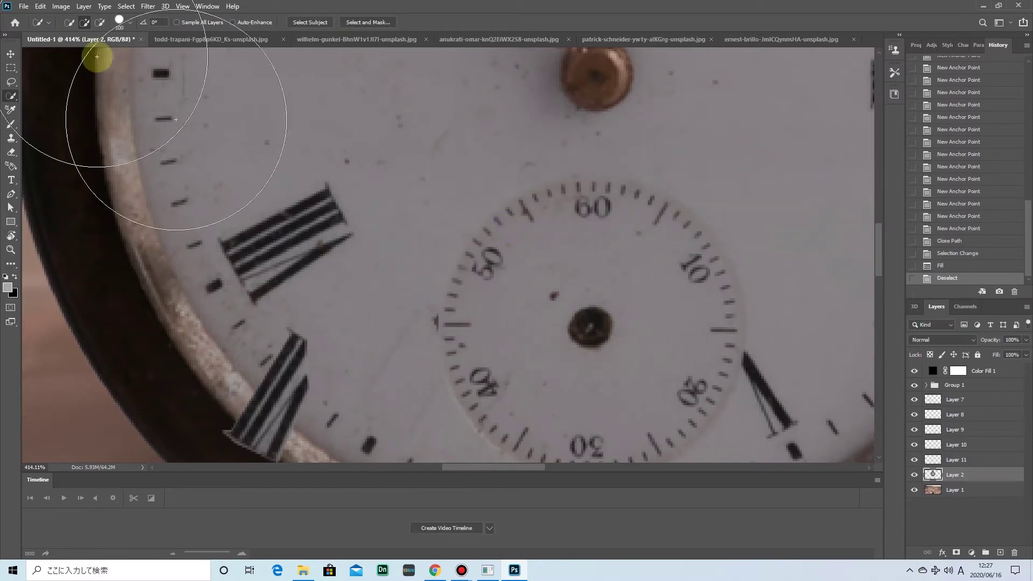
Brush light grey over the leftover marks of VII on the face
{"action": "key", "text": "b"}
{"action": "left_click", "coordinate": [432, 392]}
{"action": "left_click", "coordinate": [406, 322]}
{"action": "left_click", "coordinate": [371, 387]}
{"action": "left_click", "coordinate": [396, 389]}
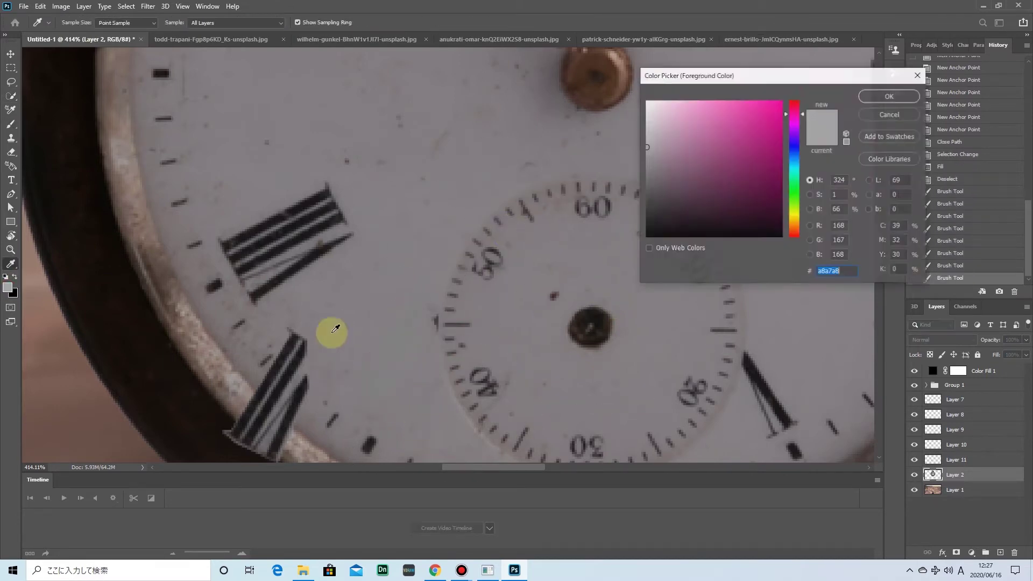
{"action": "left_click", "coordinate": [376, 365]}
{"action": "key", "text": "ctrl+z"}
{"action": "left_click", "coordinate": [374, 392]}
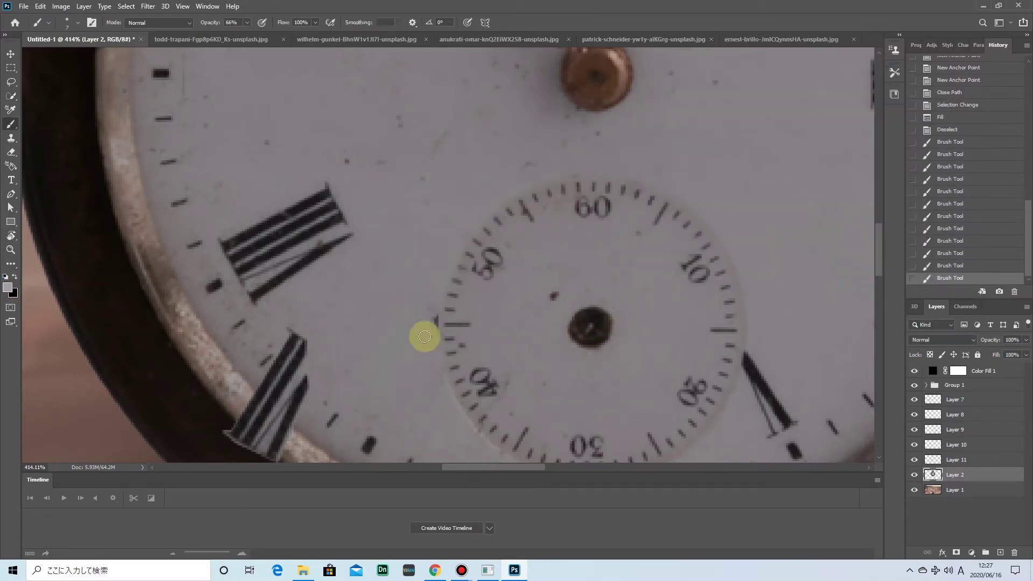
{"action": "left_click", "coordinate": [7, 287]}
{"action": "left_click", "coordinate": [439, 305]}
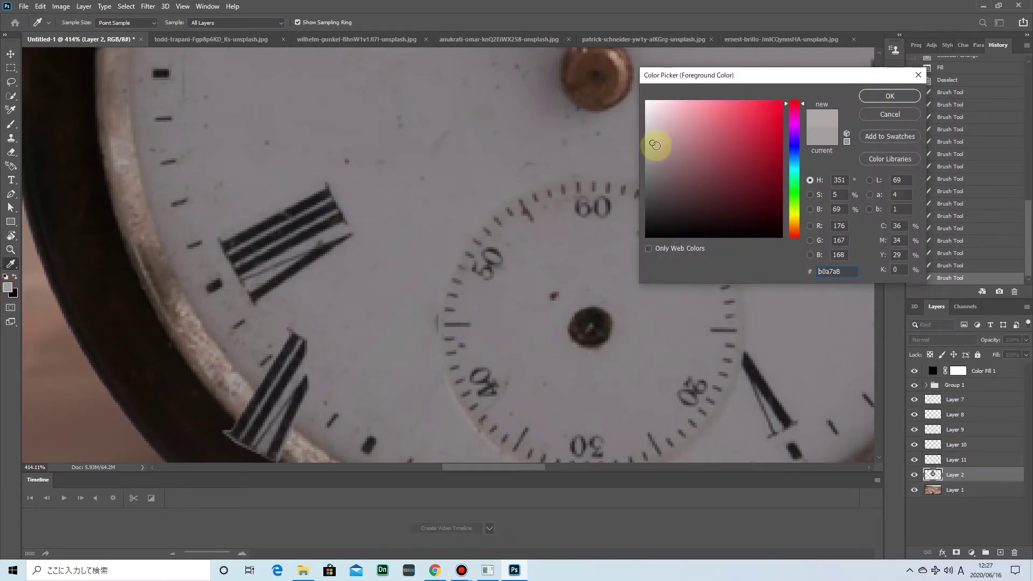
{"action": "key", "text": "Return"}
{"action": "left_click", "coordinate": [11, 250]}
{"action": "key", "text": "ctrl+0"}
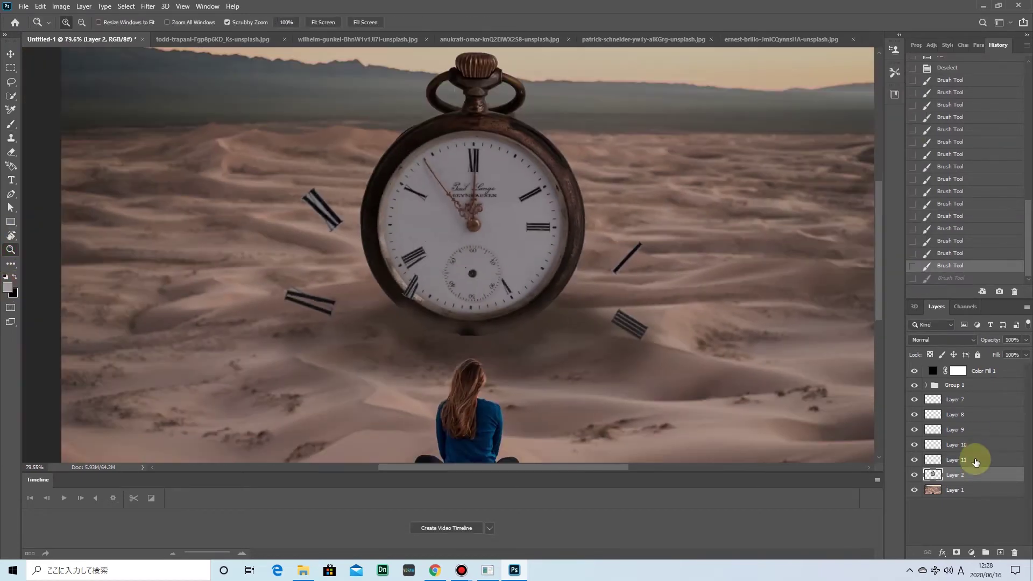
Move Layer 11's numeral piece down onto the lower-left sand with Free Transform
{"action": "left_click", "coordinate": [975, 461]}
{"action": "key", "text": "ctrl+t"}
{"action": "left_click_drag", "start_coordinate": [323, 350], "coordinate": [212, 342]}
{"action": "key", "text": "Return"}
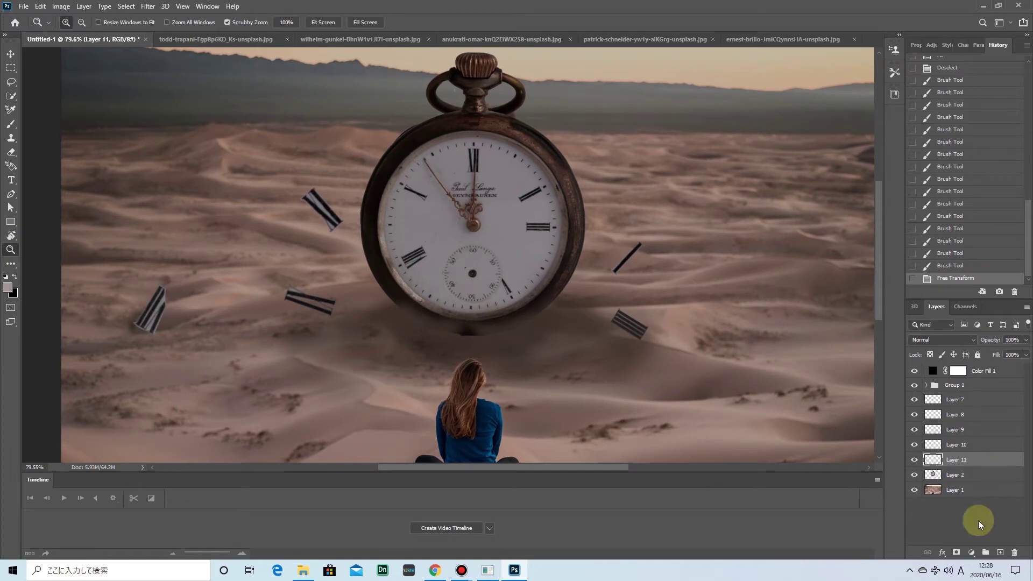
Shift Layer 8's thin bar up-right and enlarge it slightly
{"action": "left_click", "coordinate": [947, 444]}
{"action": "left_click", "coordinate": [952, 414]}
{"action": "key", "text": "ctrl+t"}
{"action": "mouse_move", "coordinate": [627, 257]}
{"action": "left_mouse_down"}
{"action": "mouse_move", "coordinate": [768, 234]}
{"action": "mouse_move", "coordinate": [786, 210]}
{"action": "left_mouse_up"}
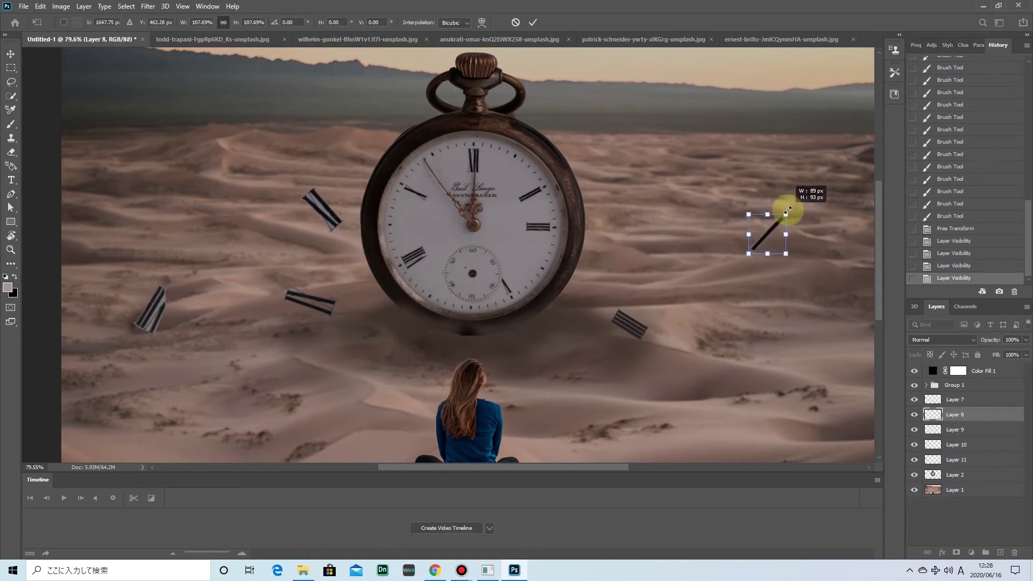
{"action": "left_click", "coordinate": [973, 404]}
Try Darken blending on other numeral pieces, toggling their visibility to compare
{"action": "left_click", "coordinate": [972, 340]}
{"action": "left_click", "coordinate": [913, 401]}
{"action": "left_click", "coordinate": [952, 444]}
{"action": "left_click", "coordinate": [942, 340]}
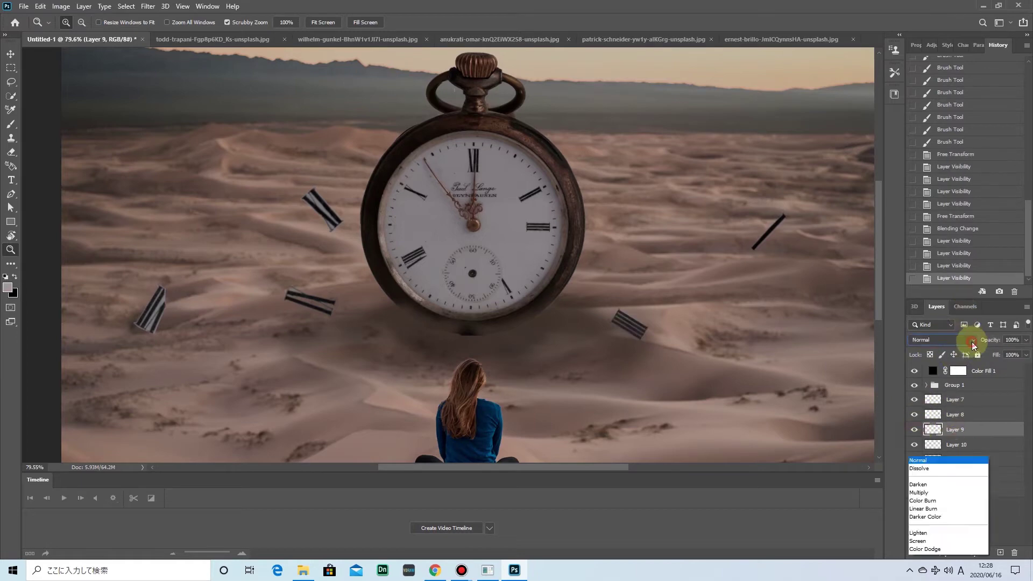
{"action": "left_click", "coordinate": [947, 297]}
{"action": "double_click", "coordinate": [915, 446]}
{"action": "left_click", "coordinate": [955, 340]}
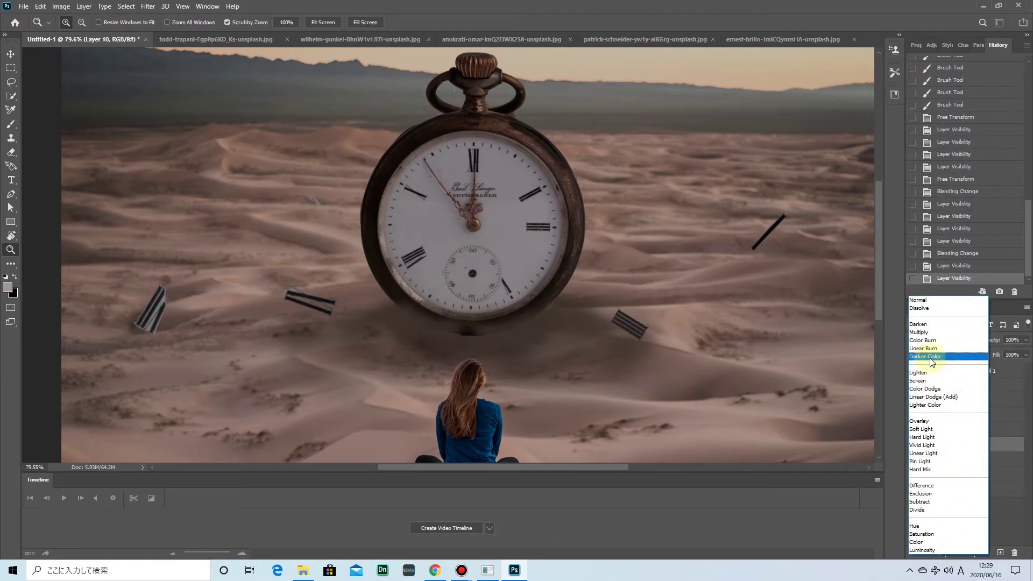
{"action": "key", "text": "Escape"}
{"action": "left_click", "coordinate": [126, 5]}
{"action": "left_click", "coordinate": [145, 108]}
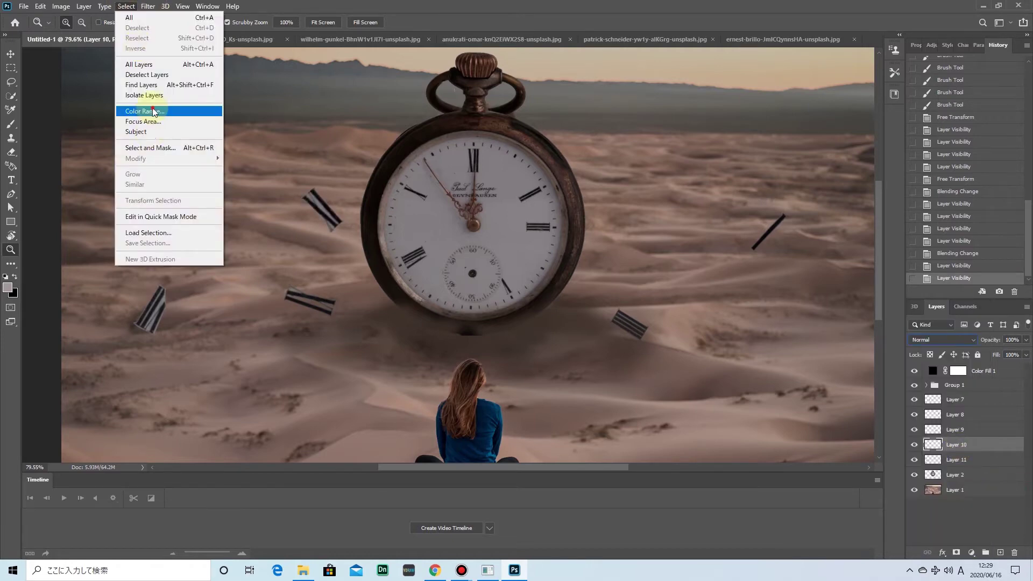
Apply Color Balance to Layer 11's bar: Cyan-Red +47, Magenta-Green −10, Yellow-Blue −22
{"action": "key", "text": "Escape"}
{"action": "double_click", "coordinate": [913, 440]}
{"action": "left_click", "coordinate": [61, 6]}
{"action": "mouse_move", "coordinate": [78, 34]}
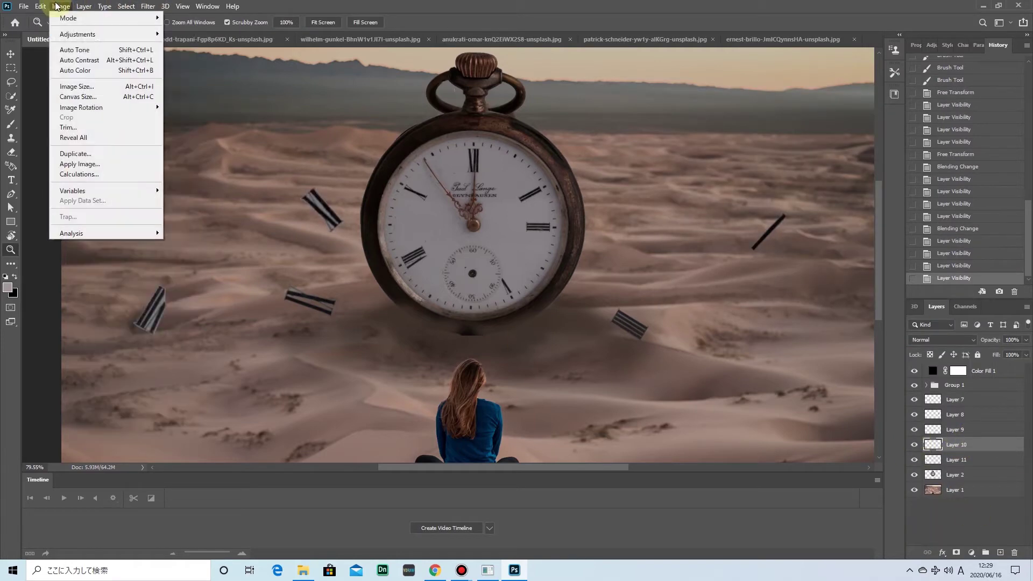
{"action": "left_click", "coordinate": [192, 101]}
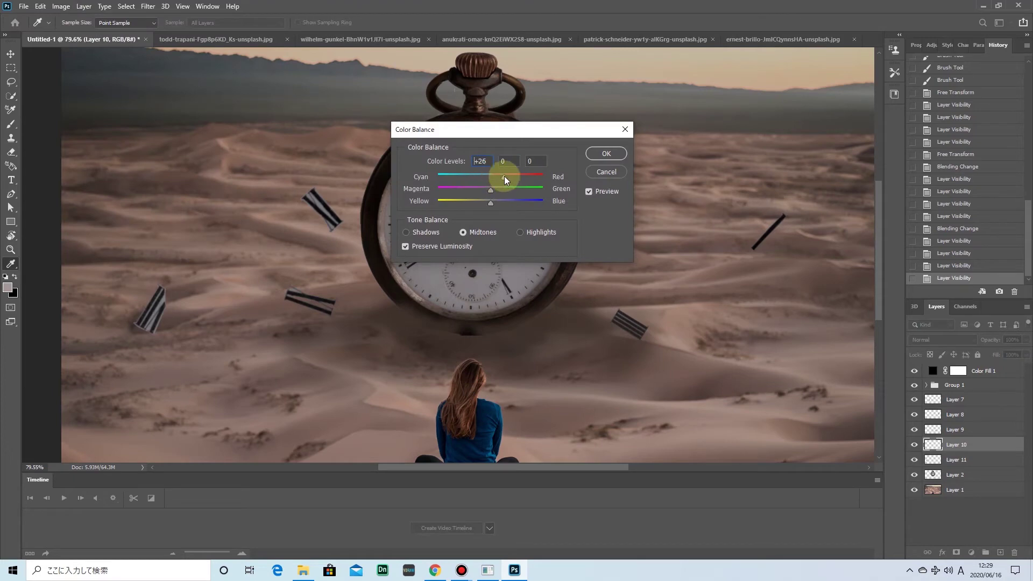
{"action": "left_click_drag", "start_coordinate": [495, 202], "coordinate": [487, 202]}
{"action": "left_click", "coordinate": [493, 188]}
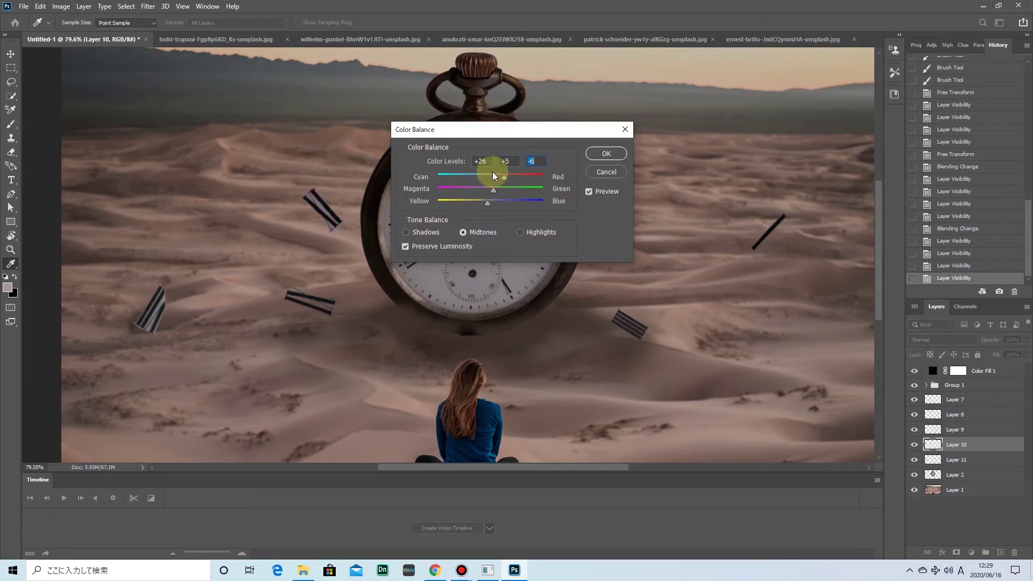
{"action": "left_click", "coordinate": [605, 154]}
Set a piece to Darker Color, then try Black & White on the lower-left piece and cancel
{"action": "left_click", "coordinate": [941, 339]}
{"action": "left_click", "coordinate": [914, 460]}
{"action": "left_click", "coordinate": [914, 460]}
{"action": "left_click", "coordinate": [956, 460]}
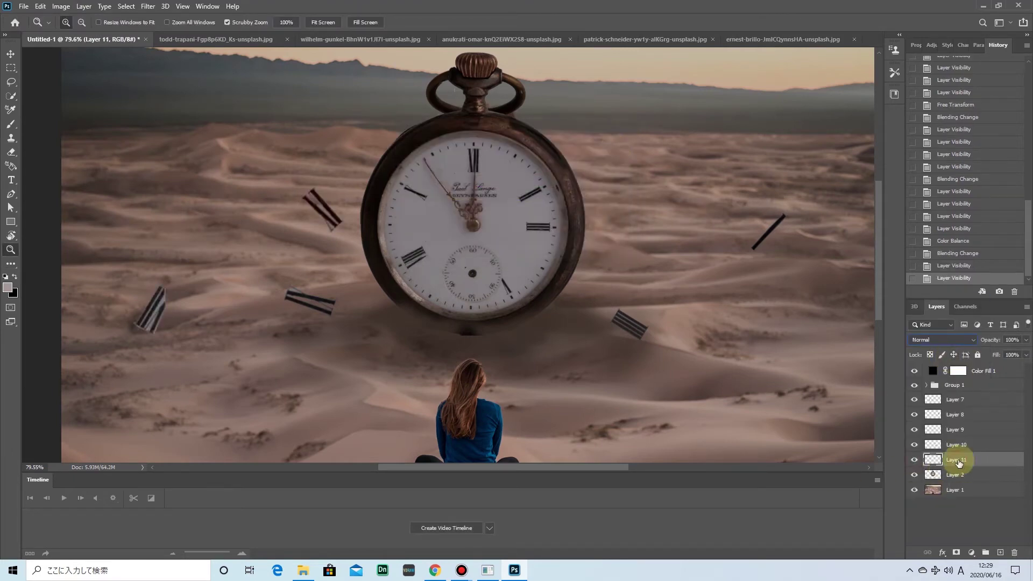
{"action": "left_click", "coordinate": [60, 6]}
{"action": "left_click", "coordinate": [194, 111]}
{"action": "left_click_drag", "start_coordinate": [480, 138], "coordinate": [487, 137]}
{"action": "key", "text": "Escape"}
Give the lower-left numeral piece the same warmer Color Balance
{"action": "left_click", "coordinate": [61, 6]}
{"action": "left_click", "coordinate": [194, 101]}
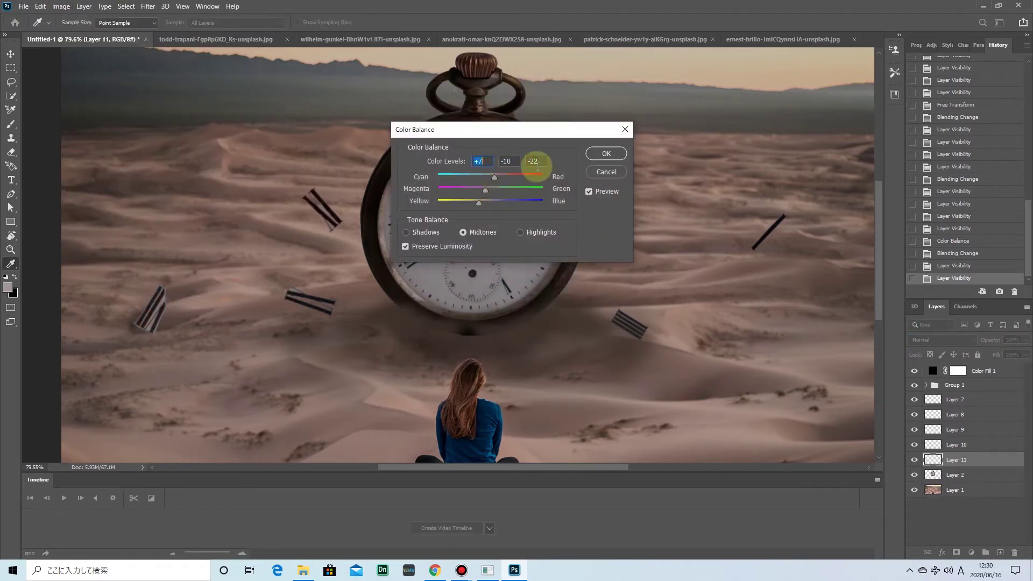
{"action": "left_click", "coordinate": [606, 154]}
{"action": "scroll", "coordinate": [161, 306], "scroll_direction": "up", "scroll_amount": 5}
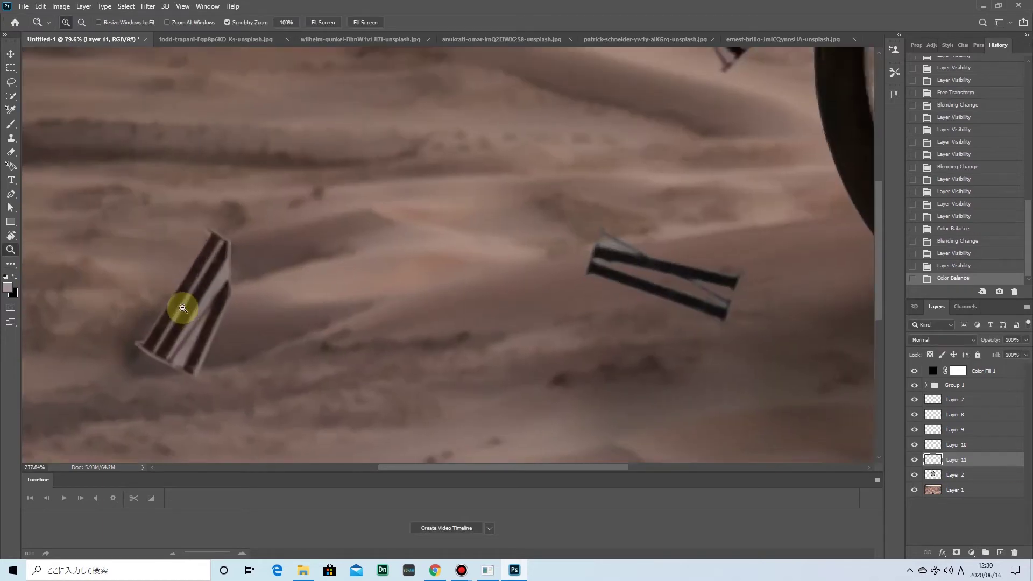
Erase the pale fringe along the bar's edges, redoing one stroke slightly lower
{"action": "scroll", "coordinate": [225, 274], "scroll_direction": "up", "scroll_amount": 3}
{"action": "key", "text": "e"}
{"action": "left_click_drag", "start_coordinate": [281, 236], "coordinate": [286, 209]}
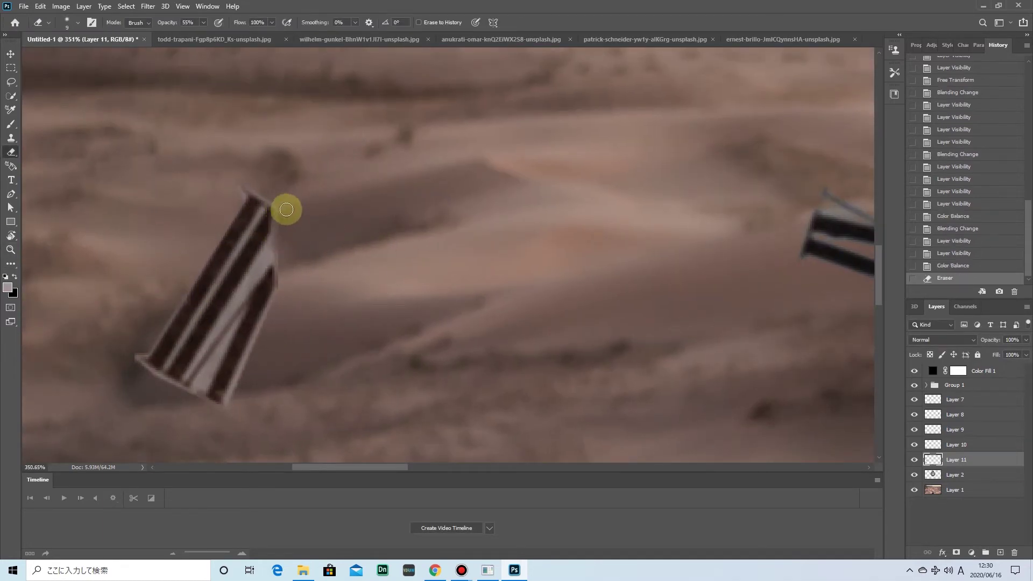
{"action": "left_click_drag", "start_coordinate": [273, 246], "coordinate": [278, 254]}
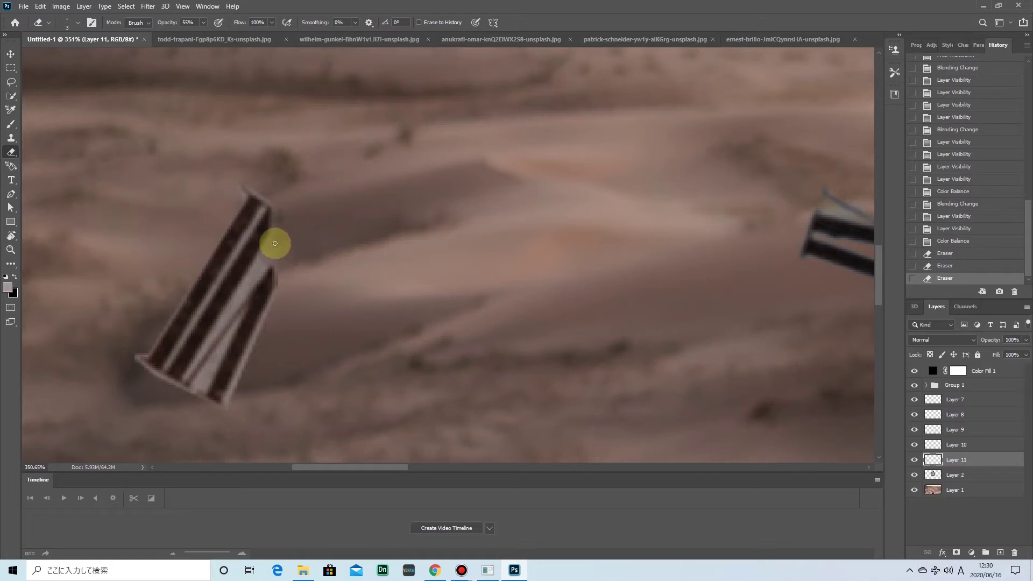
{"action": "left_click", "coordinate": [266, 195]}
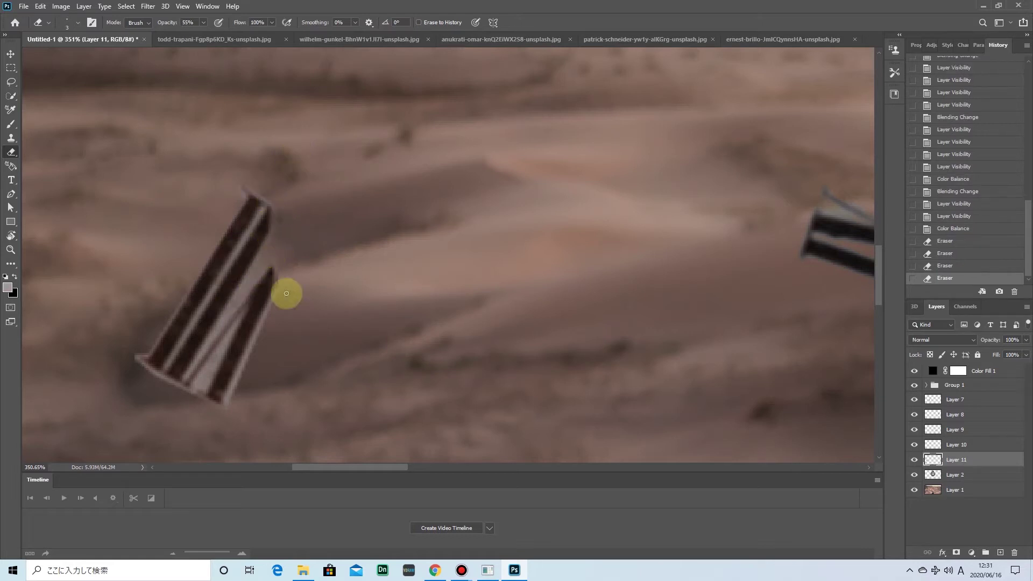
{"action": "left_click_drag", "start_coordinate": [266, 324], "coordinate": [273, 285]}
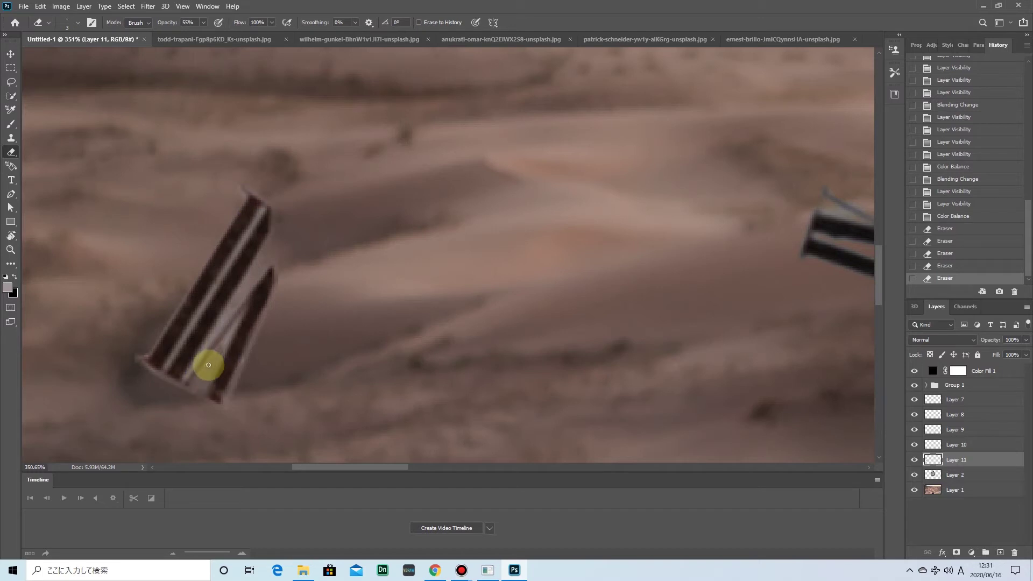
{"action": "left_click_drag", "start_coordinate": [142, 361], "coordinate": [201, 405]}
{"action": "left_click_drag", "start_coordinate": [260, 209], "coordinate": [215, 287]}
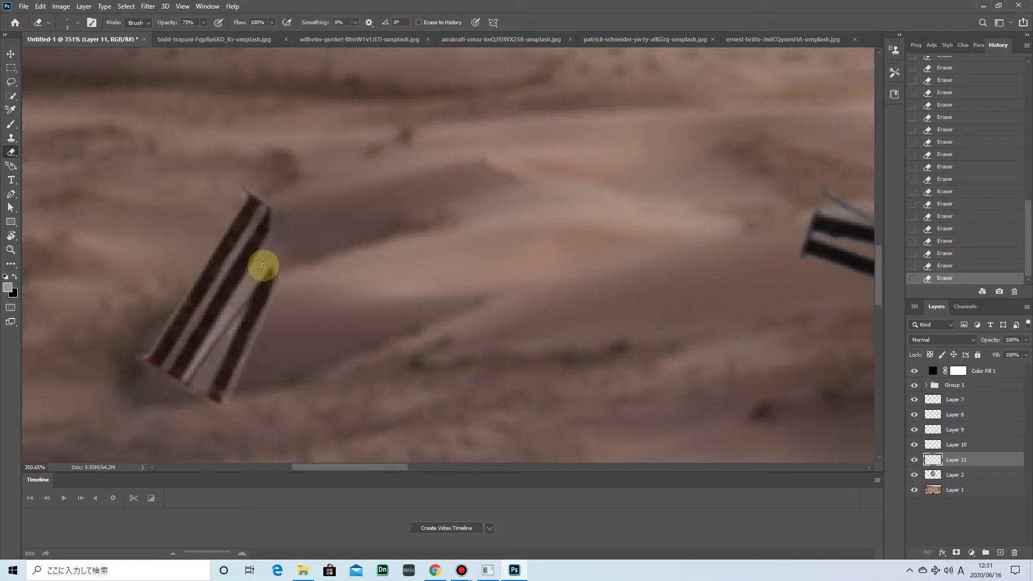
{"action": "key", "text": "ctrl+z"}
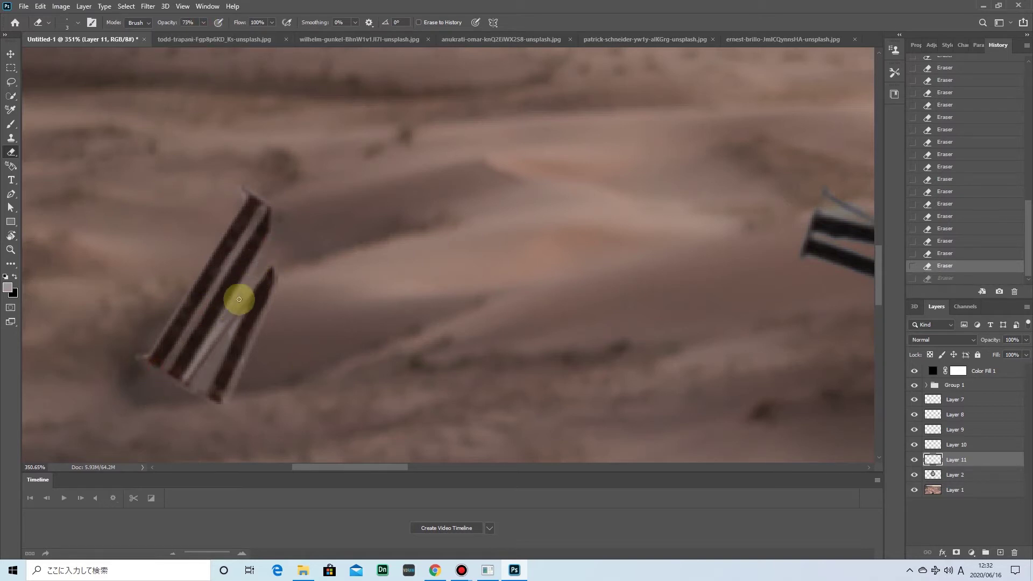
{"action": "left_click_drag", "start_coordinate": [240, 296], "coordinate": [237, 304]}
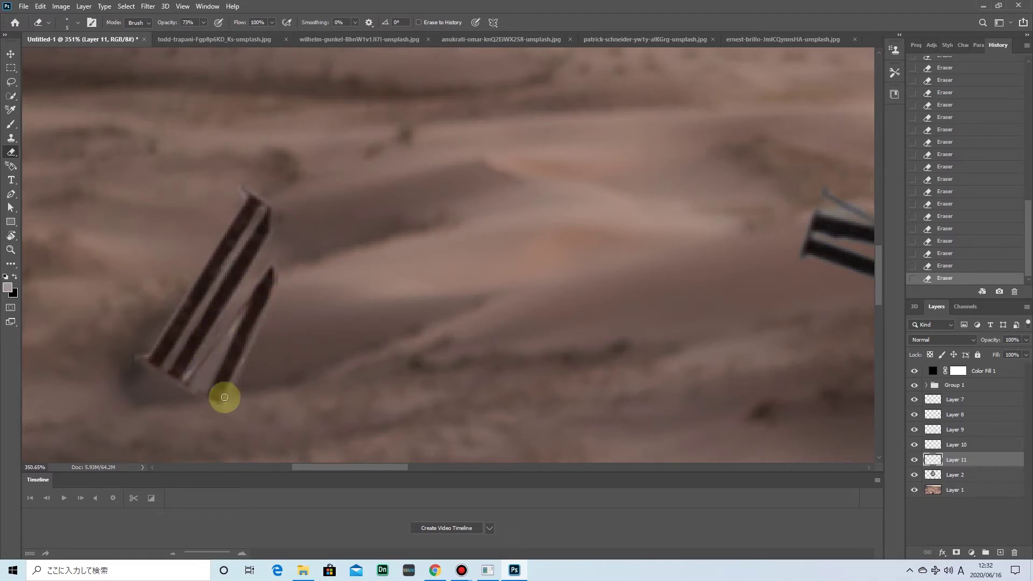
Blend the bar as Darker Color and scale it to a new size
{"action": "key", "text": "ctrl+0"}
{"action": "left_click", "coordinate": [942, 339]}
{"action": "left_click", "coordinate": [952, 386]}
{"action": "key", "text": "ctrl+t"}
{"action": "left_click_drag", "start_coordinate": [285, 252], "coordinate": [323, 262]}
{"action": "key", "text": "Return"}
Apply a Levels adjustment and reposition the left clock mark
{"action": "left_click", "coordinate": [60, 6]}
{"action": "left_click", "coordinate": [178, 43]}
{"action": "key", "text": "Return"}
{"action": "key", "text": "ctrl+t"}
{"action": "key", "text": "Return"}
{"action": "left_click_drag", "start_coordinate": [381, 467], "coordinate": [414, 472]}
{"action": "scroll", "coordinate": [518, 300], "scroll_direction": "down", "scroll_amount": 2}
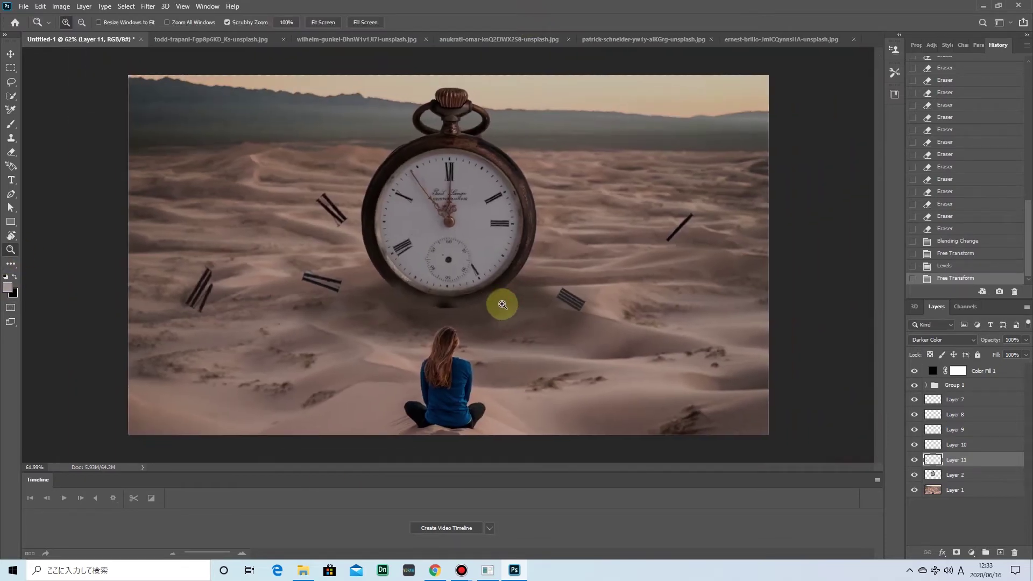
Move the left clock mark rightward and the right clock mark toward the watch
{"action": "key", "text": "ctrl+t"}
{"action": "left_click_drag", "start_coordinate": [200, 288], "coordinate": [229, 284]}
{"action": "key", "text": "Return"}
{"action": "left_click", "coordinate": [955, 414]}
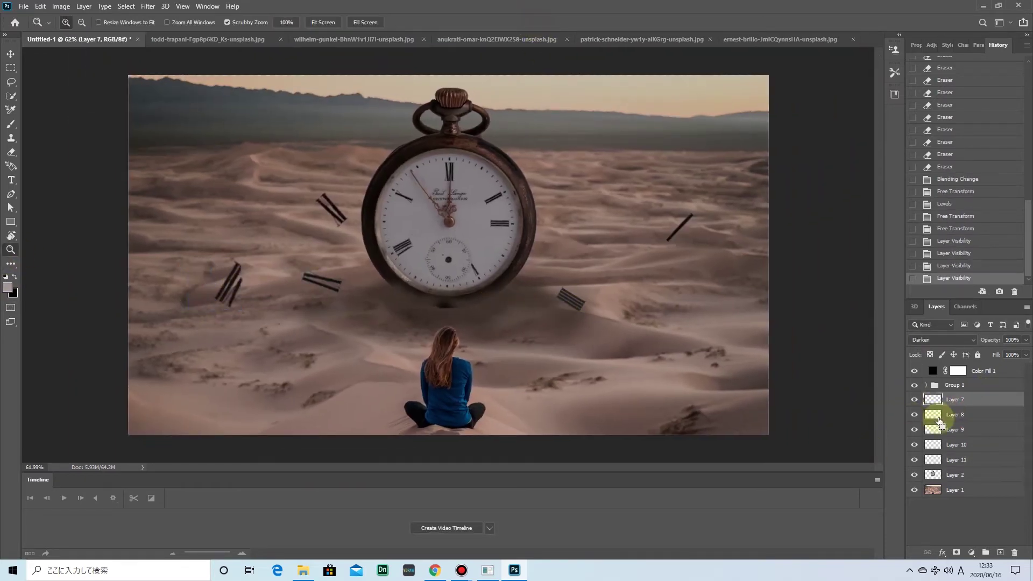
{"action": "key", "text": "ctrl+t"}
{"action": "left_click", "coordinate": [533, 22]}
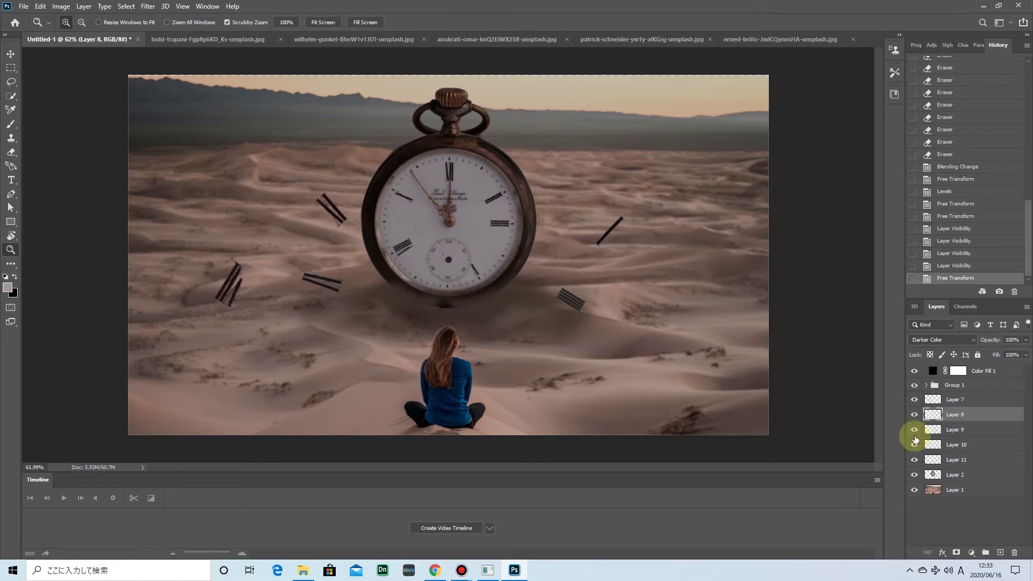
Compare with Layer 11 hidden, then move the lower-left clock mark down and right
{"action": "left_click", "coordinate": [913, 461]}
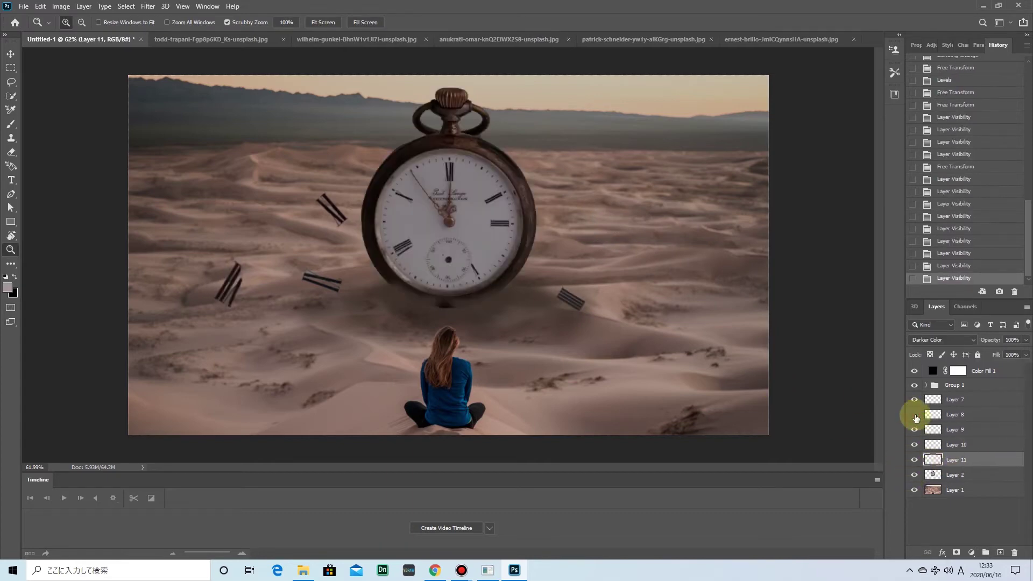
{"action": "left_click", "coordinate": [914, 401]}
{"action": "key", "text": "ctrl+t"}
{"action": "left_click_drag", "start_coordinate": [321, 281], "coordinate": [354, 317]}
{"action": "key", "text": "Return"}
Nudge Layer 11's clock mark slightly toward the watch
{"action": "left_click", "coordinate": [914, 461]}
{"action": "left_click", "coordinate": [956, 460]}
{"action": "key", "text": "ctrl+t"}
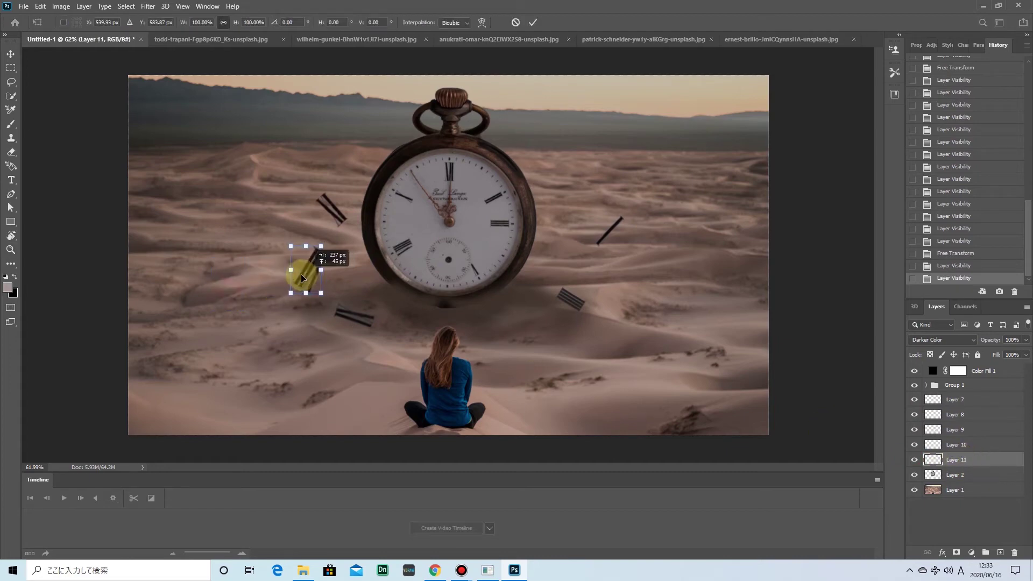
{"action": "left_click_drag", "start_coordinate": [290, 277], "coordinate": [291, 275]}
{"action": "left_click", "coordinate": [532, 22]}
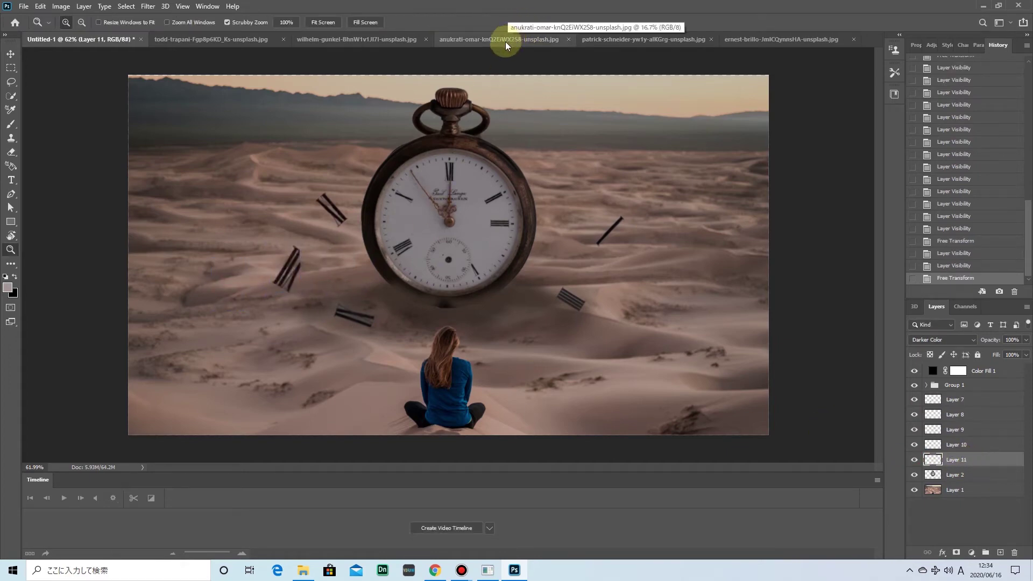
Compare layers by toggling visibility, expand Group 1 and select Layer 6
{"action": "left_click", "coordinate": [915, 478]}
{"action": "left_click", "coordinate": [916, 415]}
{"action": "left_click", "coordinate": [916, 415]}
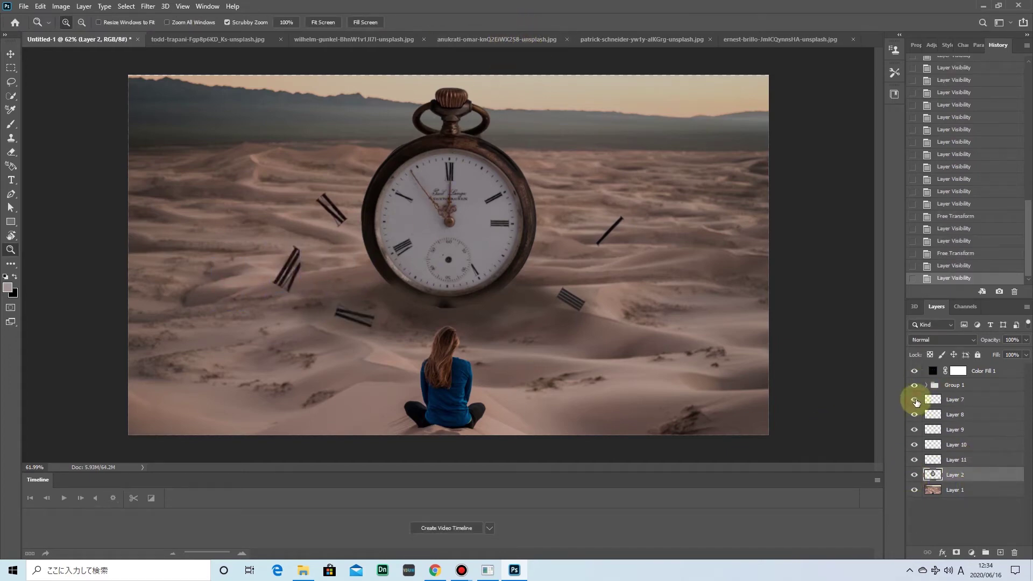
{"action": "left_click", "coordinate": [914, 490]}
{"action": "left_click", "coordinate": [914, 490]}
{"action": "left_click", "coordinate": [915, 416]}
{"action": "left_click", "coordinate": [915, 415]}
{"action": "left_click", "coordinate": [914, 399]}
{"action": "left_click", "coordinate": [926, 385]}
{"action": "left_click", "coordinate": [962, 400]}
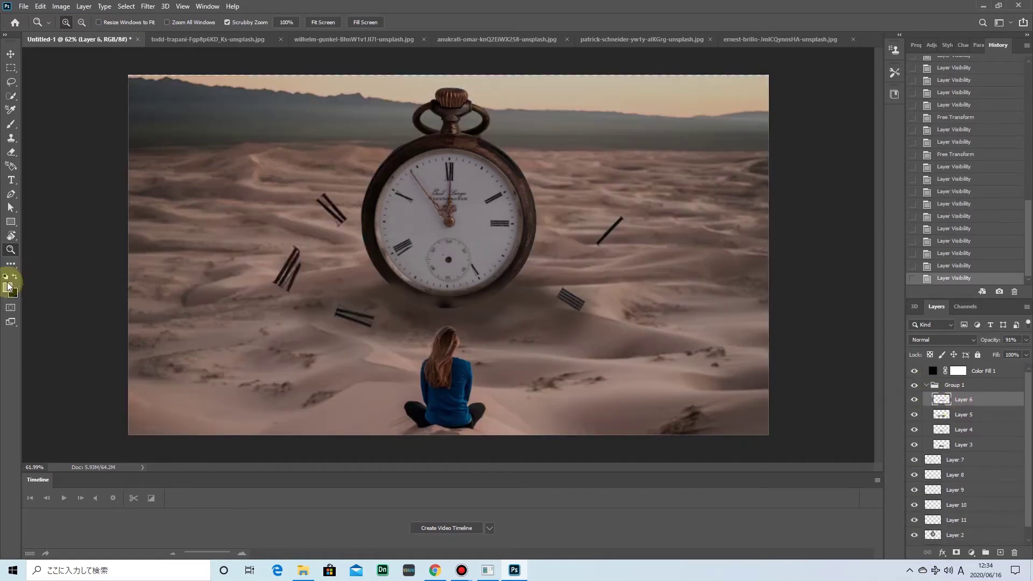
Paint a dark shadow below the watch on a new layer
{"action": "left_click", "coordinate": [8, 287]}
{"action": "left_click", "coordinate": [415, 300]}
{"action": "key", "text": "Return"}
{"action": "key", "text": "b"}
{"action": "left_click", "coordinate": [1000, 553]}
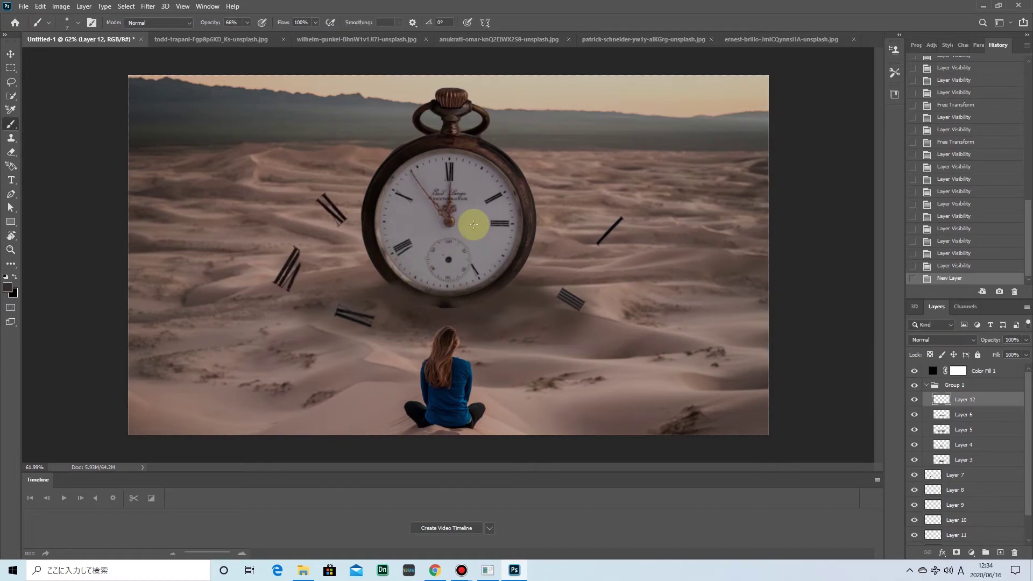
{"action": "mouse_move", "coordinate": [431, 305]}
{"action": "left_mouse_down"}
{"action": "mouse_move", "coordinate": [415, 301]}
{"action": "mouse_move", "coordinate": [512, 294]}
{"action": "left_mouse_up"}
{"action": "mouse_move", "coordinate": [443, 307]}
{"action": "left_mouse_down"}
{"action": "mouse_move", "coordinate": [412, 300]}
{"action": "mouse_move", "coordinate": [443, 296]}
{"action": "left_mouse_up"}
Erase parts of the painted shadow, then soften it with a larger eraser
{"action": "key", "text": "e"}
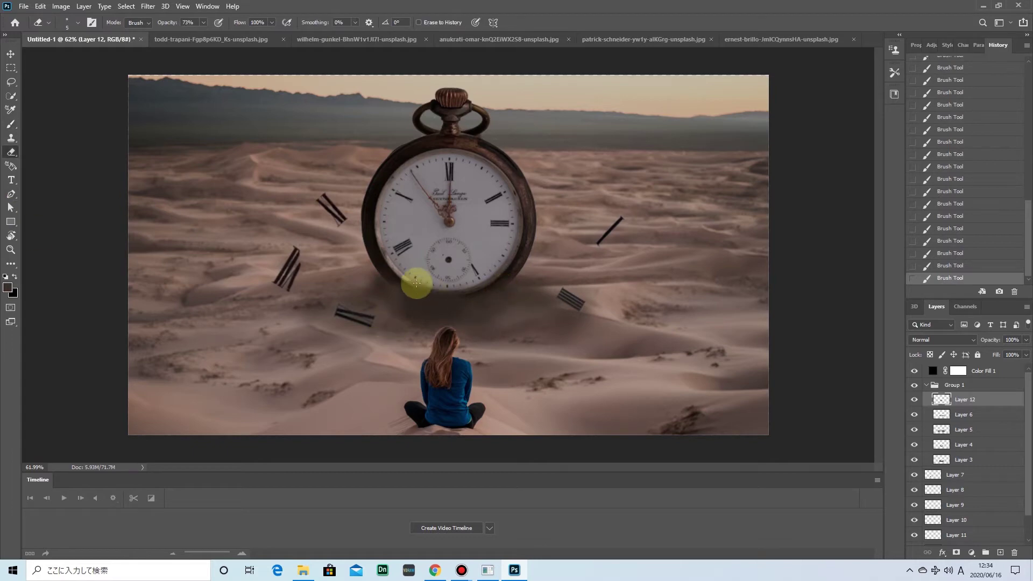
{"action": "left_click", "coordinate": [431, 284]}
{"action": "left_click", "coordinate": [439, 285]}
{"action": "left_click", "coordinate": [447, 286]}
{"action": "left_click", "coordinate": [455, 286]}
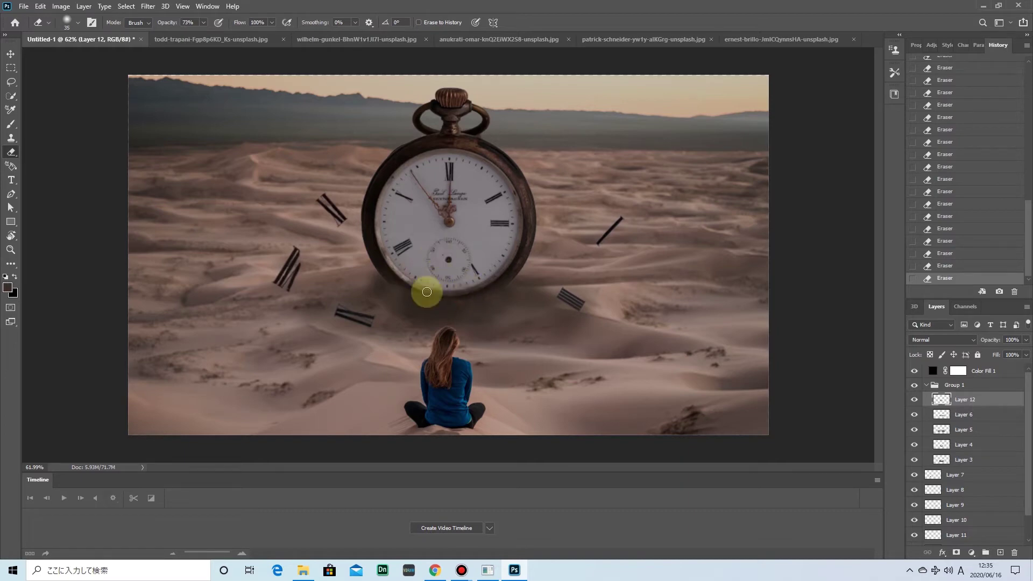
{"action": "left_click", "coordinate": [914, 399]}
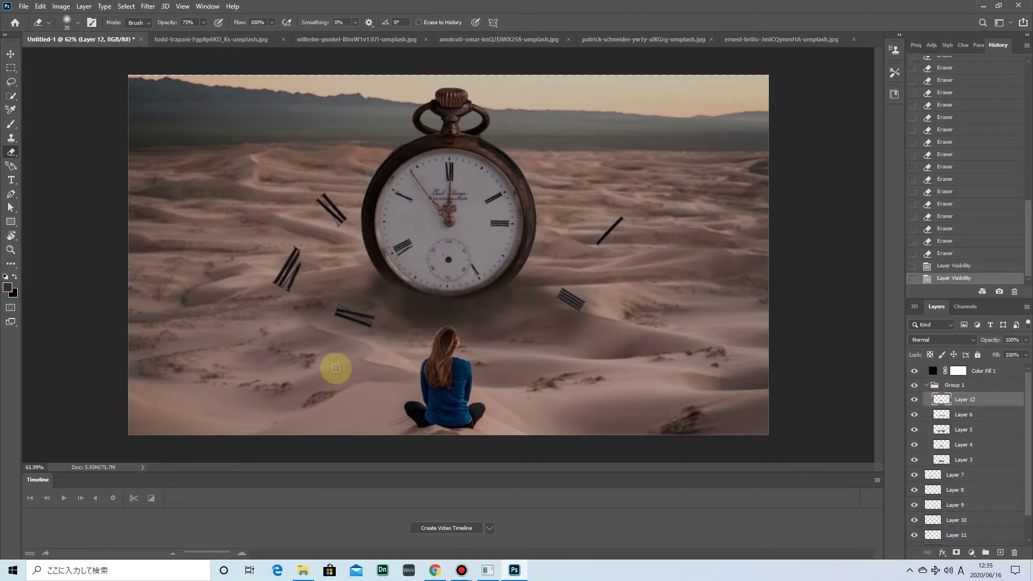
{"action": "key", "text": "bracketright"}
{"action": "key", "text": "bracketright"}
{"action": "key", "text": "bracketright"}
{"action": "mouse_move", "coordinate": [407, 320]}
{"action": "left_mouse_down"}
{"action": "mouse_move", "coordinate": [491, 300]}
{"action": "mouse_move", "coordinate": [422, 307]}
{"action": "mouse_move", "coordinate": [549, 334]}
{"action": "left_mouse_up"}
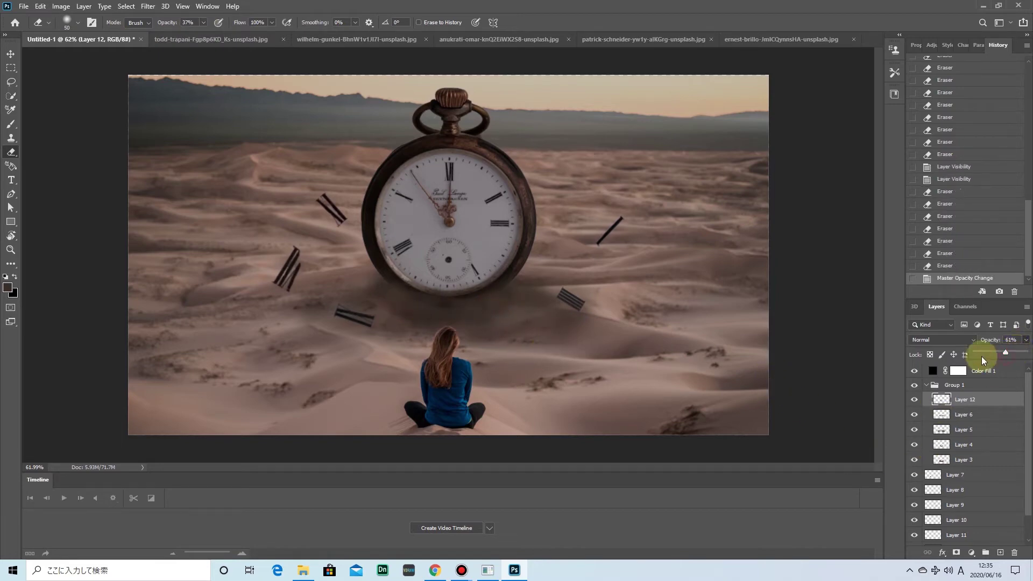
Delete the painted shadow layer and collapse Group 1
{"action": "left_click", "coordinate": [920, 418]}
{"action": "left_click", "coordinate": [920, 417]}
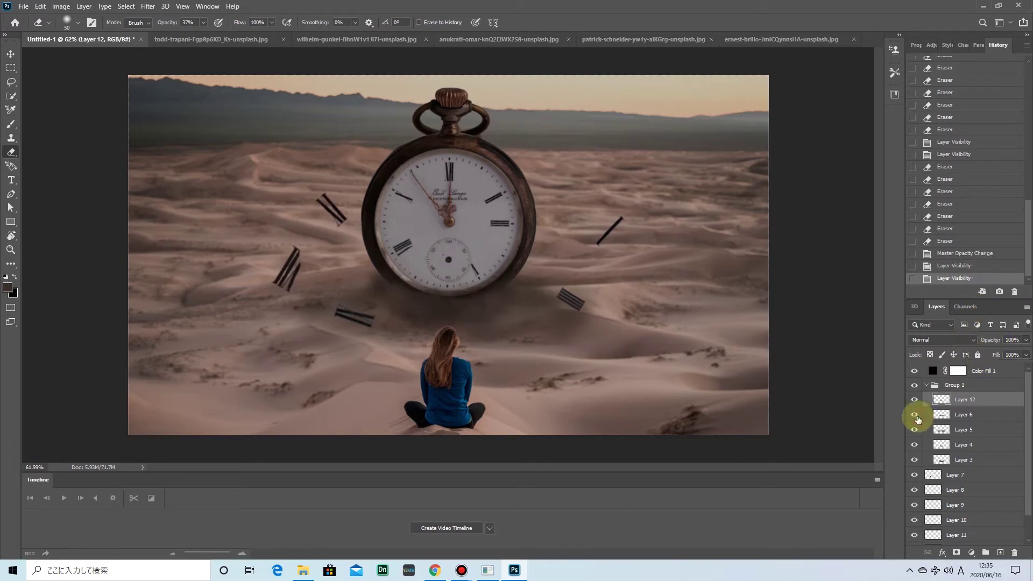
{"action": "key", "text": "Delete"}
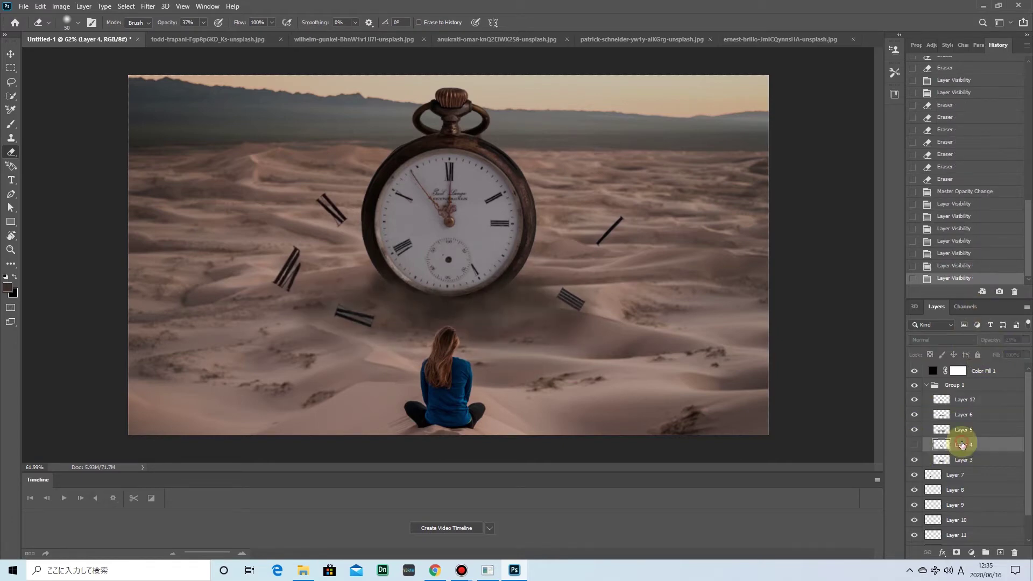
{"action": "left_click", "coordinate": [925, 385]}
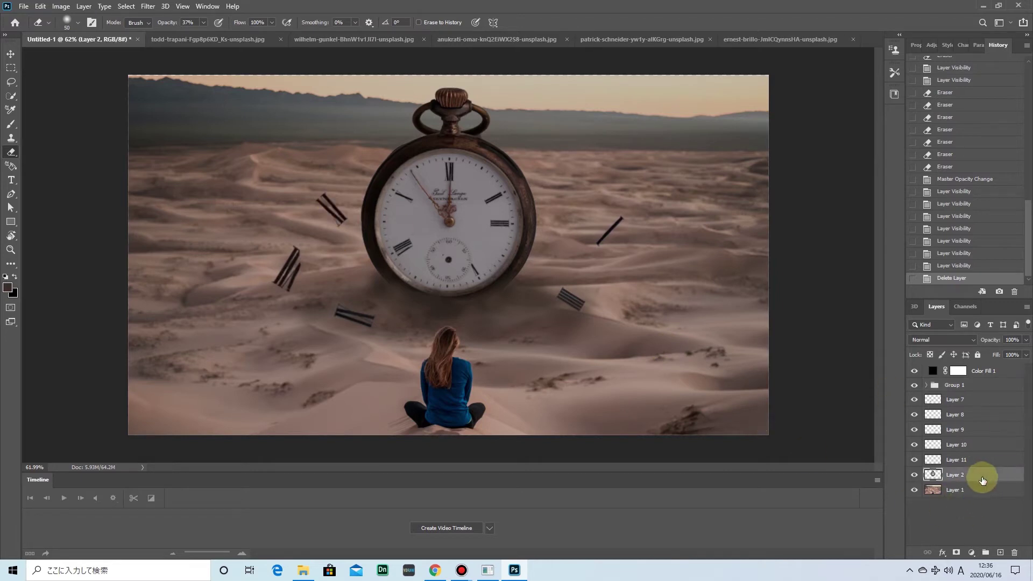
Move Layer 10's clock marker up and to the left
{"action": "left_click", "coordinate": [960, 460]}
{"action": "key", "text": "ctrl+t"}
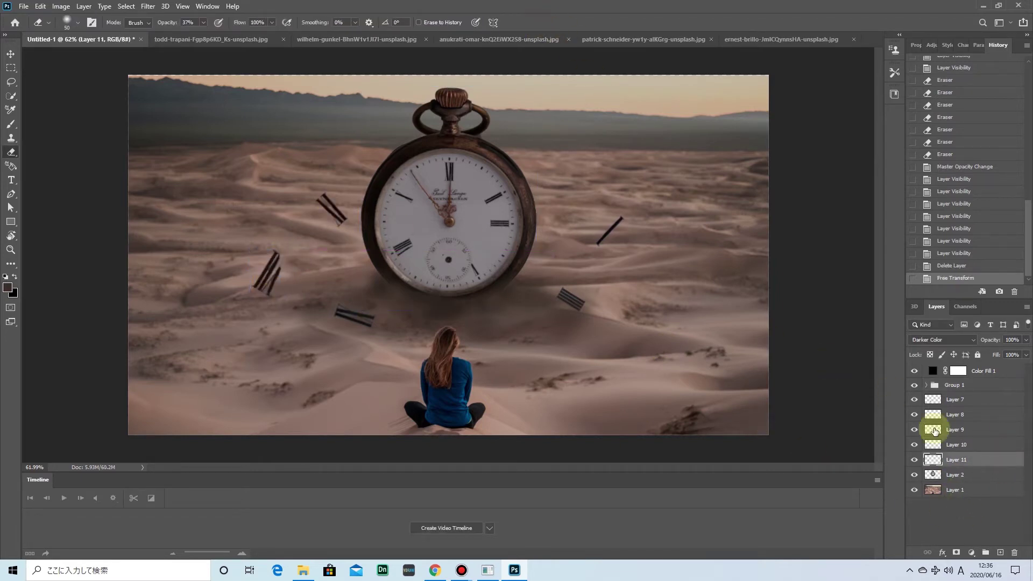
{"action": "left_click", "coordinate": [912, 447]}
{"action": "key", "text": "ctrl+t"}
{"action": "left_click_drag", "start_coordinate": [305, 205], "coordinate": [286, 194]}
{"action": "left_click", "coordinate": [524, 25]}
{"action": "left_click", "coordinate": [956, 460]}
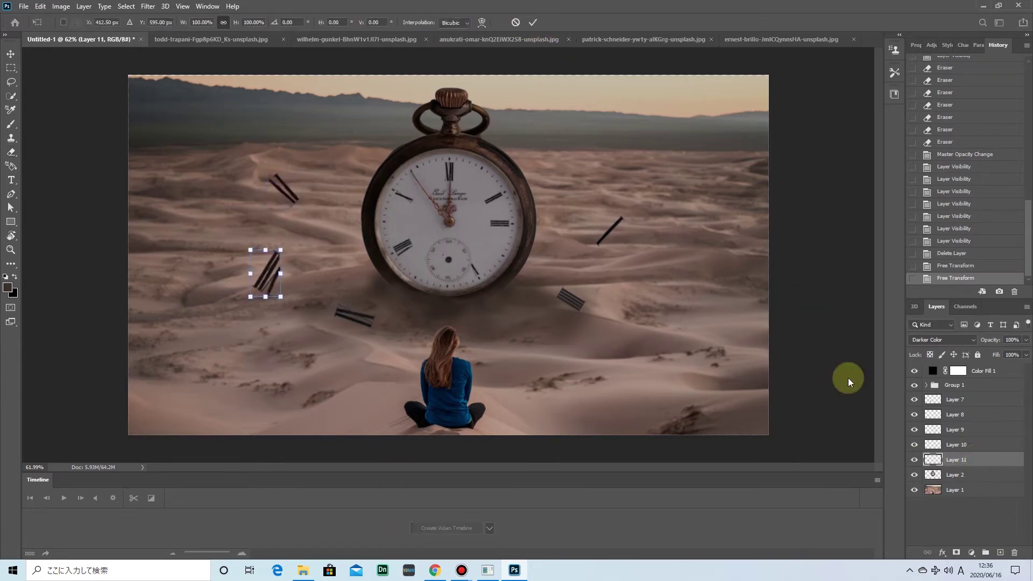
Enlarge, tilt and shift Layer 9's marker to the right
{"action": "left_click", "coordinate": [956, 429]}
{"action": "left_click", "coordinate": [571, 307]}
{"action": "mouse_move", "coordinate": [585, 286]}
{"action": "left_mouse_down"}
{"action": "mouse_move", "coordinate": [595, 273]}
{"action": "mouse_move", "coordinate": [624, 310]}
{"action": "left_mouse_up"}
{"action": "left_click", "coordinate": [532, 22]}
Rotate Layer 7's marker about 21 degrees
{"action": "left_click", "coordinate": [963, 414]}
{"action": "left_click", "coordinate": [836, 364]}
{"action": "left_click", "coordinate": [533, 22]}
{"action": "left_click", "coordinate": [963, 399]}
{"action": "left_click", "coordinate": [352, 316]}
{"action": "left_click_drag", "start_coordinate": [352, 316], "coordinate": [390, 322]}
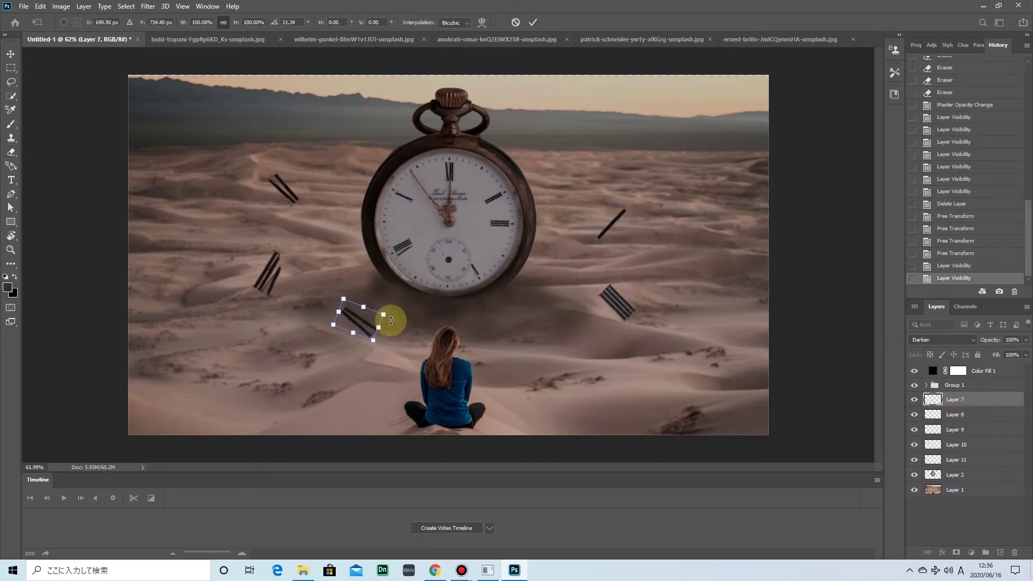
{"action": "left_click", "coordinate": [533, 22]}
Shift Layer 10's upper-left marker to the right
{"action": "key", "text": "e"}
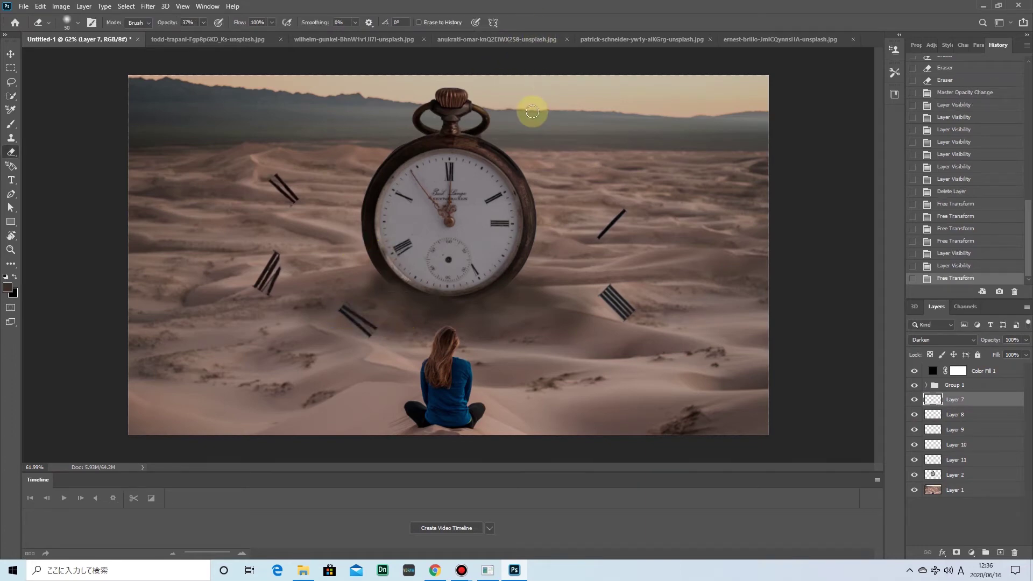
{"action": "left_click", "coordinate": [962, 429]}
{"action": "key", "text": "ctrl+t"}
{"action": "key", "text": "ctrl+t"}
{"action": "left_click_drag", "start_coordinate": [285, 188], "coordinate": [310, 188]}
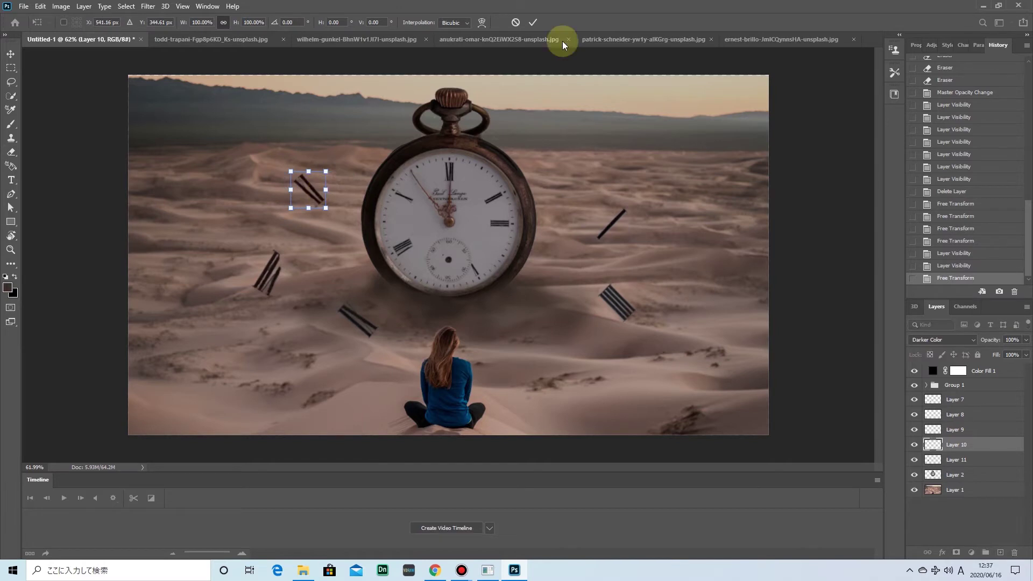
{"action": "left_click", "coordinate": [533, 22]}
Compare the scene without Layer 9's marker, then rotate that marker
{"action": "left_click_drag", "start_coordinate": [914, 460], "coordinate": [914, 399]}
{"action": "left_click", "coordinate": [914, 429]}
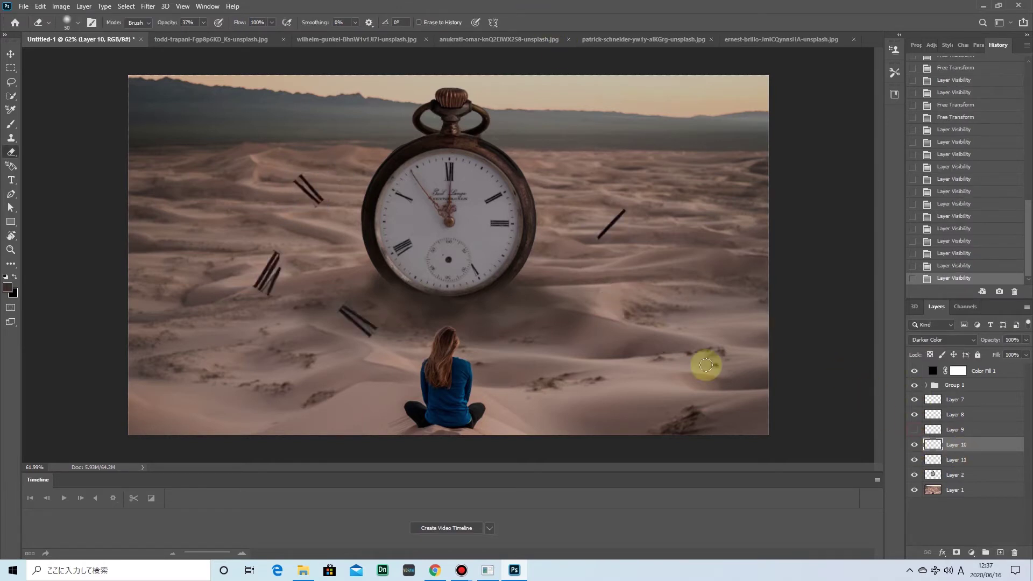
{"action": "left_click", "coordinate": [914, 429]}
{"action": "left_click", "coordinate": [954, 429]}
{"action": "key", "text": "ctrl+t"}
{"action": "left_click_drag", "start_coordinate": [674, 327], "coordinate": [637, 302]}
{"action": "left_click", "coordinate": [533, 22]}
Add a new empty layer and place it above Layer 7
{"action": "key", "text": "e"}
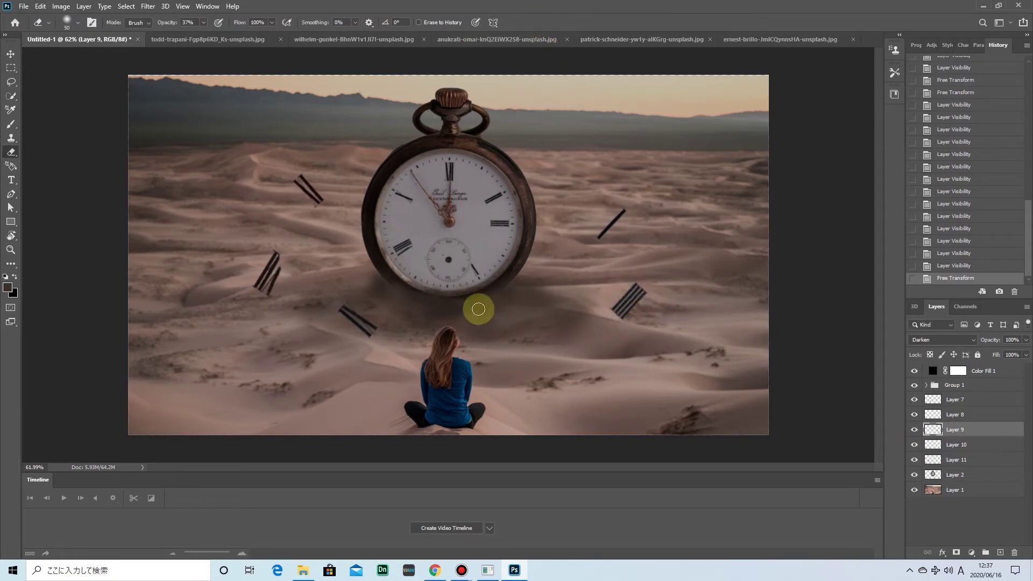
{"action": "left_click", "coordinate": [1000, 552]}
{"action": "left_click_drag", "start_coordinate": [963, 430], "coordinate": [957, 393]}
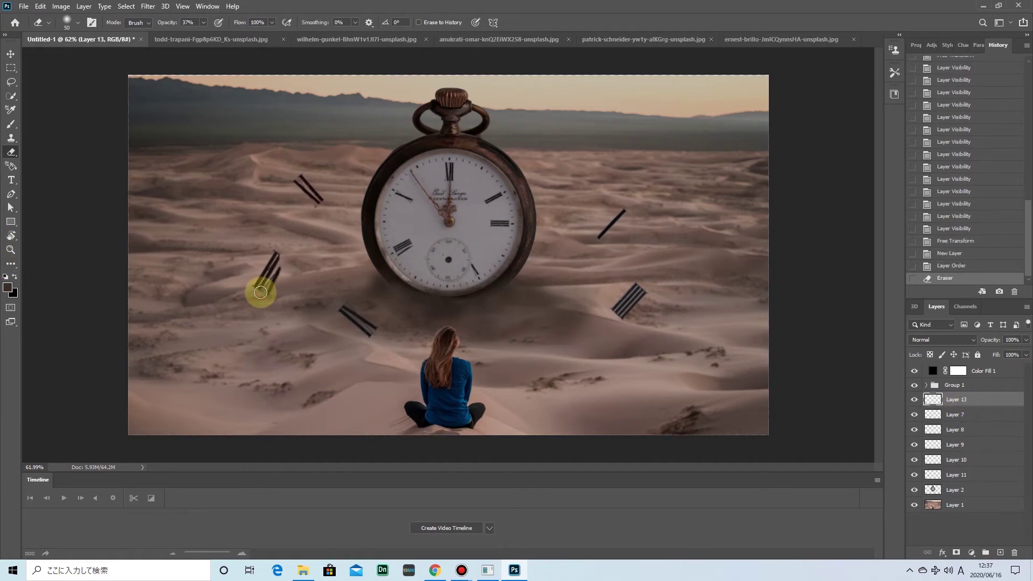
Brush dark shadow strokes at the left stick's base, keep Normal blending, then undo them
{"action": "key", "text": "b"}
{"action": "left_click", "coordinate": [261, 293]}
{"action": "left_click", "coordinate": [263, 294]}
{"action": "left_click", "coordinate": [272, 294]}
{"action": "left_click", "coordinate": [257, 291]}
{"action": "left_click", "coordinate": [963, 340]}
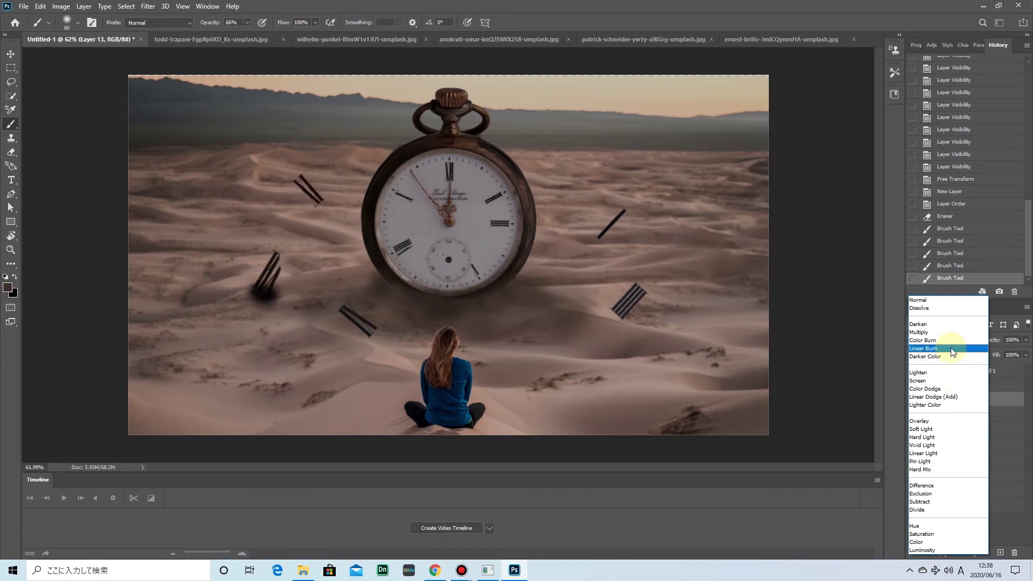
{"action": "left_click", "coordinate": [1011, 519]}
{"action": "key", "text": "ctrl+z"}
{"action": "key", "text": "ctrl+z"}
{"action": "key", "text": "ctrl+z"}
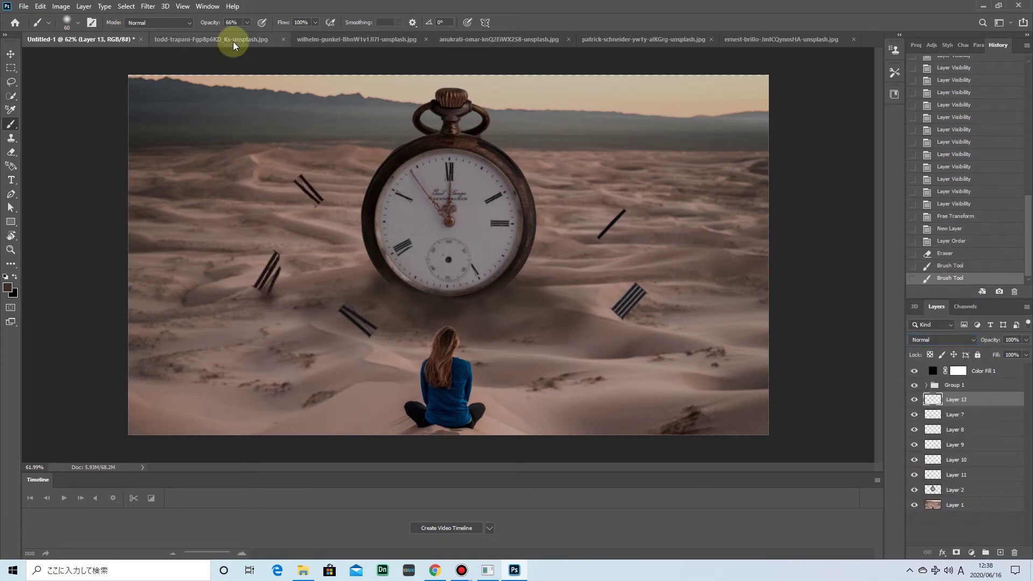
Sample a sand colour and paint it over the left stick's base at 49% brush opacity
{"action": "left_click", "coordinate": [8, 287]}
{"action": "left_click", "coordinate": [253, 288]}
{"action": "key", "text": "Return"}
{"action": "key", "text": "4"}
{"action": "key", "text": "9"}
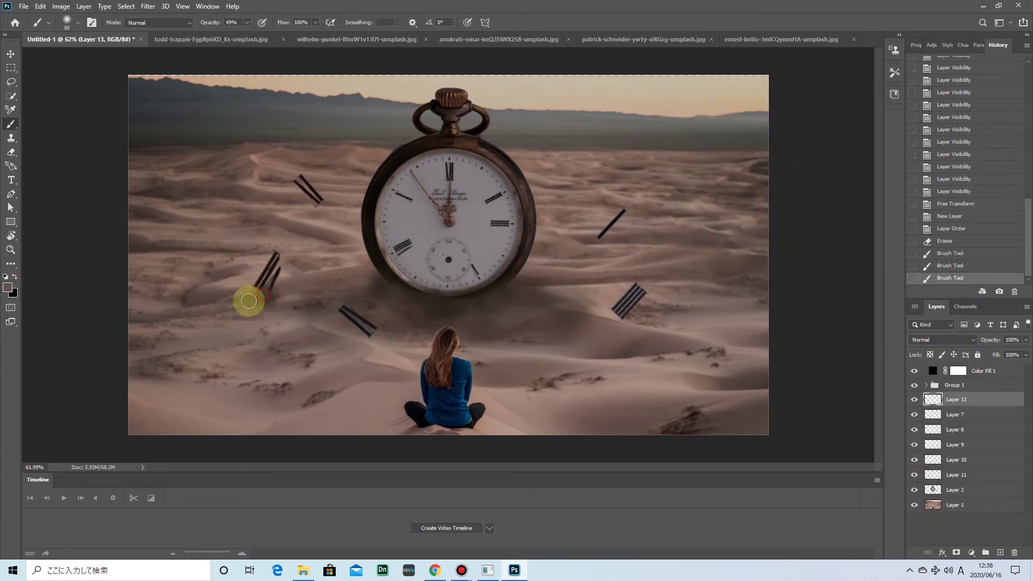
{"action": "left_click", "coordinate": [269, 299]}
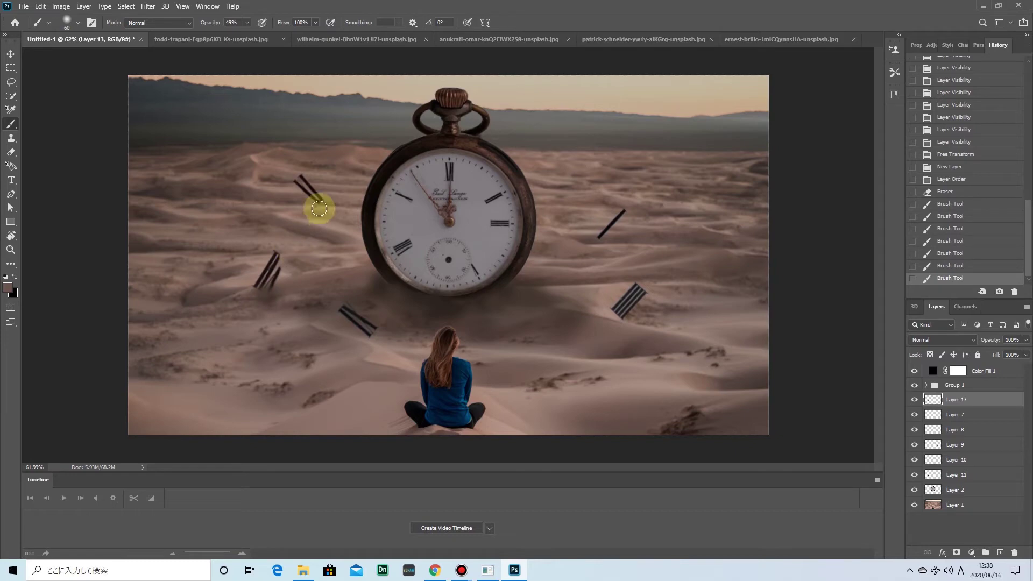
Erase excess sand, repaint the stick base, then paint a new sand colour over the lower stick
{"action": "key", "text": "e"}
{"action": "left_click", "coordinate": [279, 301]}
{"action": "key", "text": "b"}
{"action": "left_click", "coordinate": [270, 323]}
{"action": "left_click", "coordinate": [253, 301]}
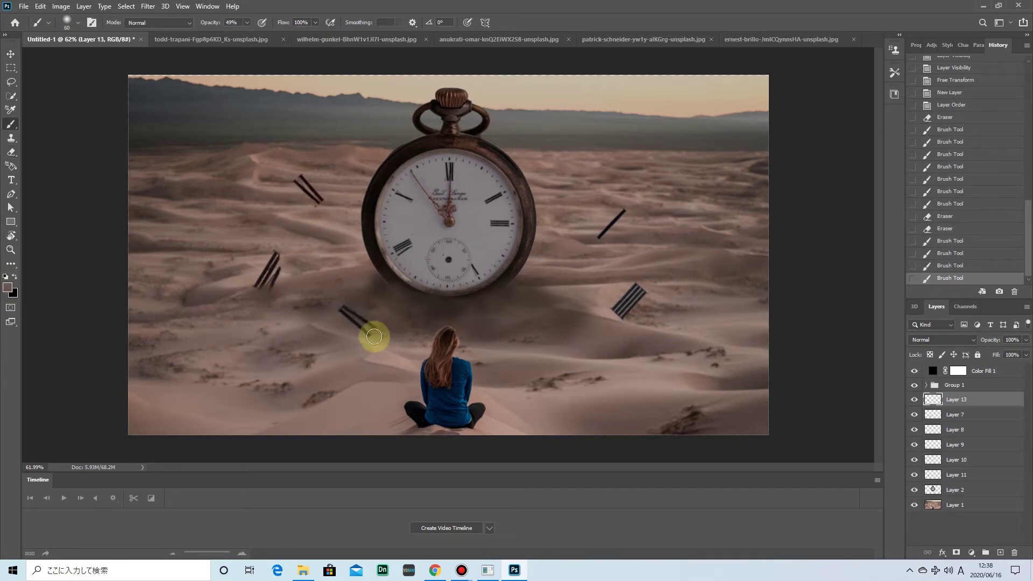
{"action": "key", "text": "F6"}
{"action": "left_click", "coordinate": [876, 123]}
{"action": "left_click_drag", "start_coordinate": [368, 334], "coordinate": [383, 338]}
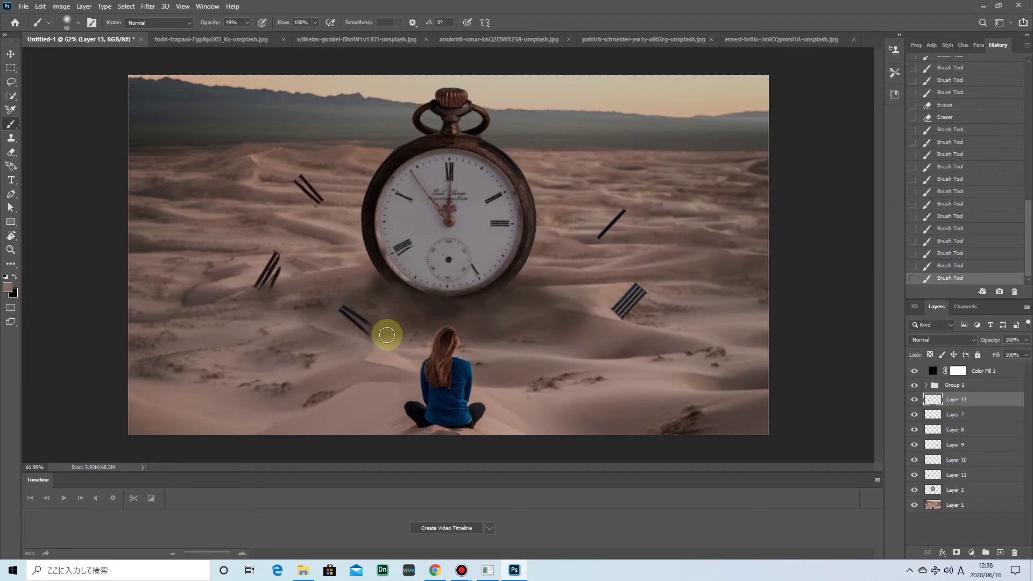
Reposition the lower-left stick on Layer 7, set it to Darken, and paint sand over its base
{"action": "left_click", "coordinate": [968, 414]}
{"action": "key", "text": "ctrl+t"}
{"action": "left_click_drag", "start_coordinate": [357, 316], "coordinate": [359, 312]}
{"action": "left_click", "coordinate": [525, 23]}
{"action": "left_click", "coordinate": [975, 343]}
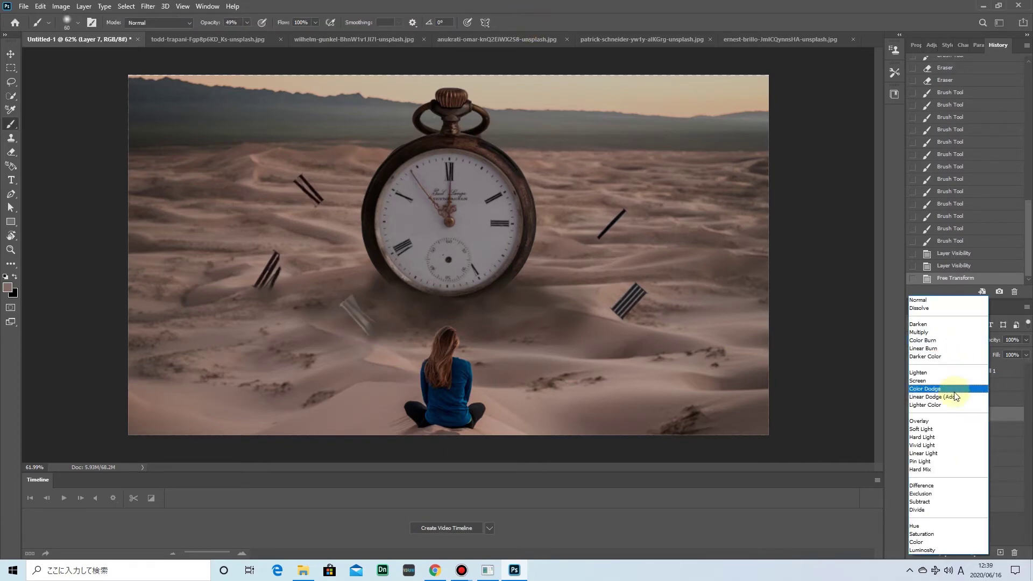
{"action": "left_click", "coordinate": [880, 269]}
{"action": "left_click_drag", "start_coordinate": [391, 334], "coordinate": [425, 327]}
Compare layer visibility, then on Layer 13 sample a sand colour from the dunes
{"action": "double_click", "coordinate": [914, 399]}
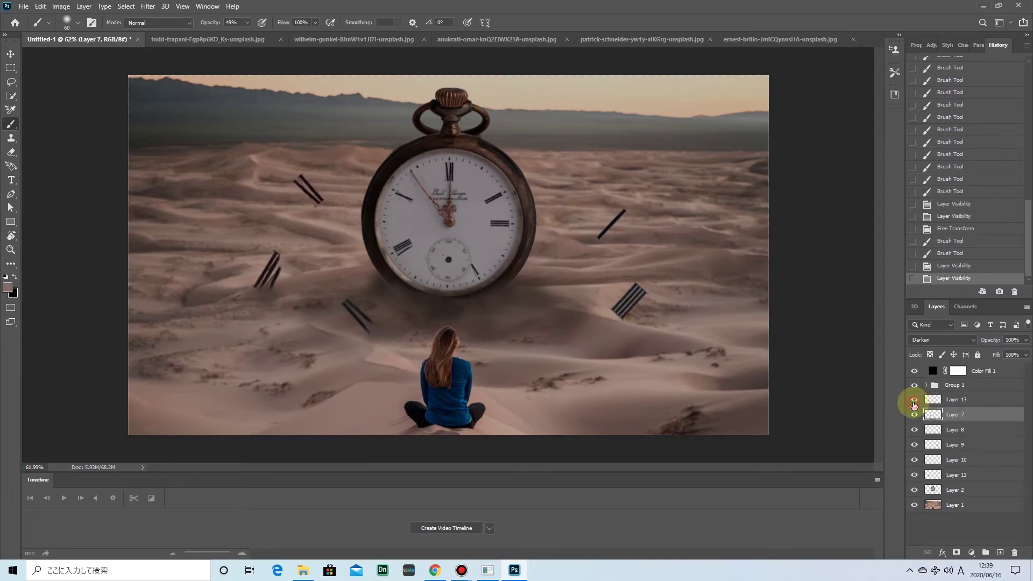
{"action": "left_click", "coordinate": [932, 399]}
{"action": "left_click", "coordinate": [18, 285]}
{"action": "left_click", "coordinate": [692, 273]}
{"action": "key", "text": "Return"}
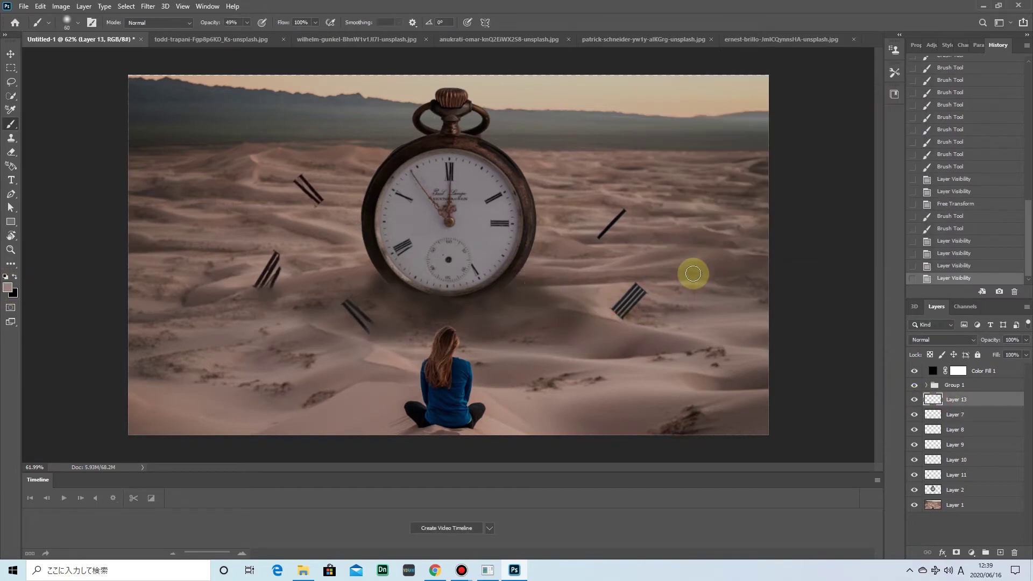
With a smaller brush, paint sand over the lower-right stick's base, then switch to brown
{"action": "key", "text": "ctrl+z"}
{"action": "key", "text": "bracketleft"}
{"action": "key", "text": "bracketleft"}
{"action": "left_click_drag", "start_coordinate": [616, 315], "coordinate": [622, 318]}
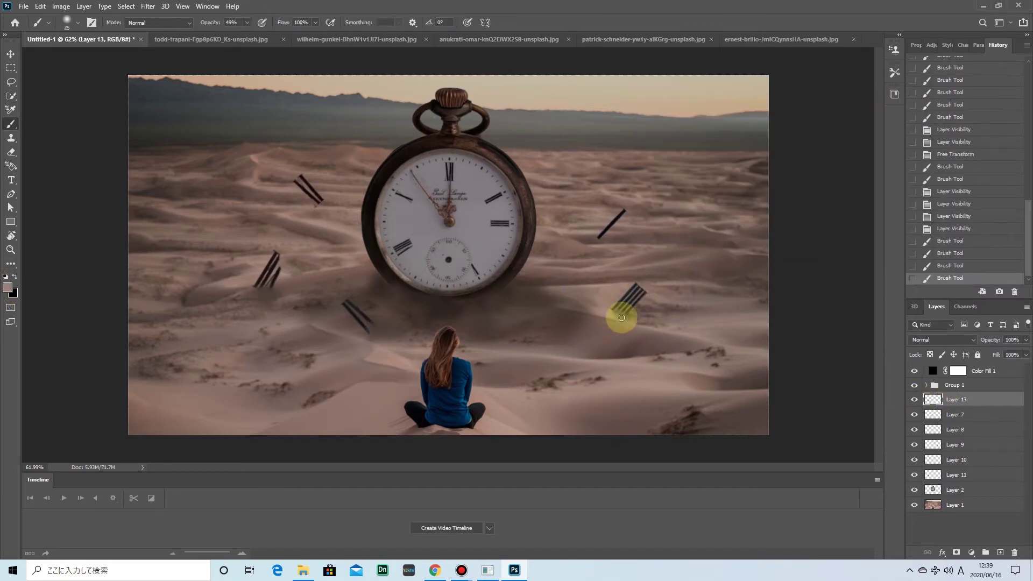
{"action": "left_click", "coordinate": [14, 277]}
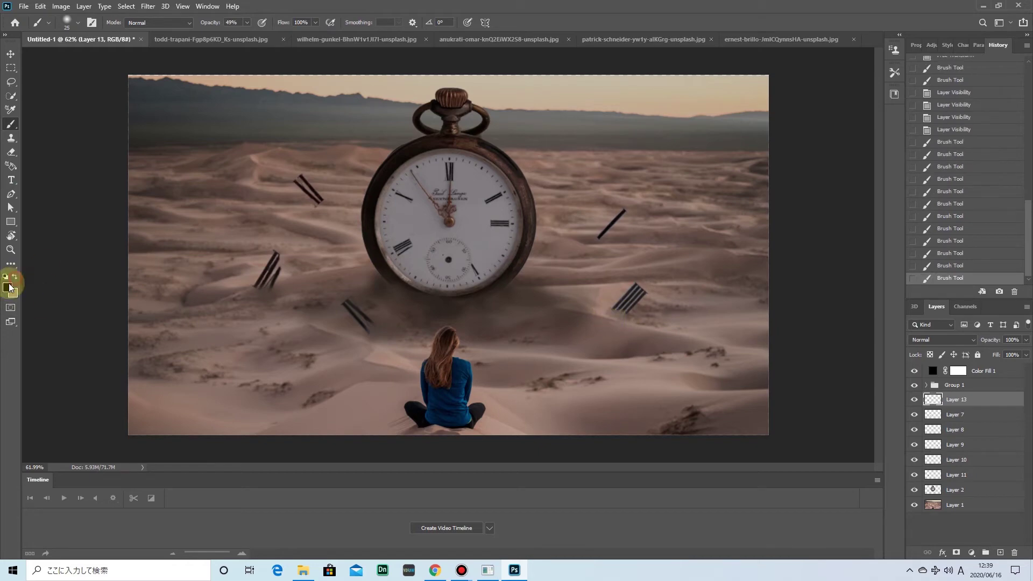
{"action": "key", "text": "Return"}
{"action": "left_click", "coordinate": [11, 288]}
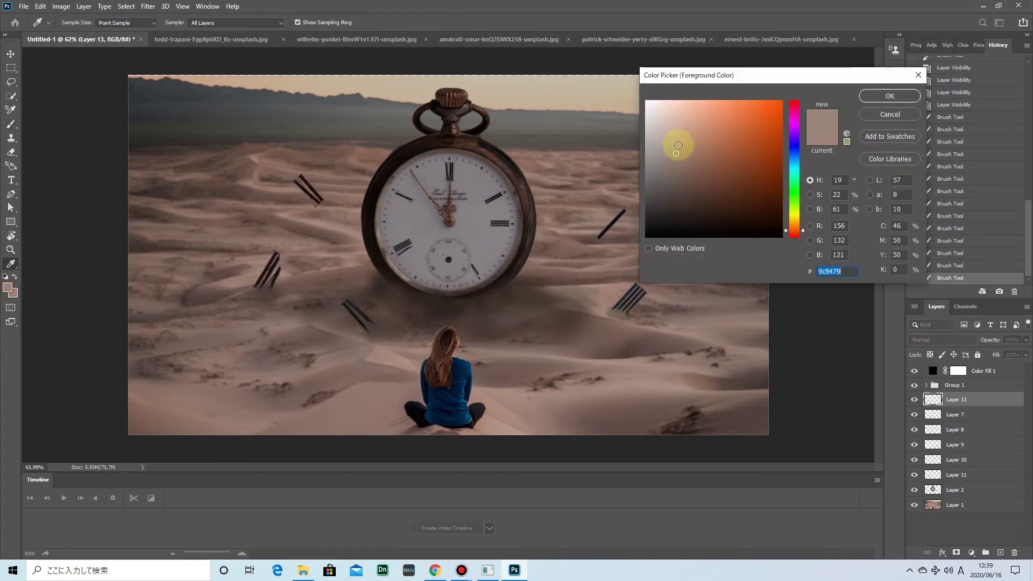
Undo recent strokes and paint a freshly picked sand colour near the right stick's base
{"action": "key", "text": "Return"}
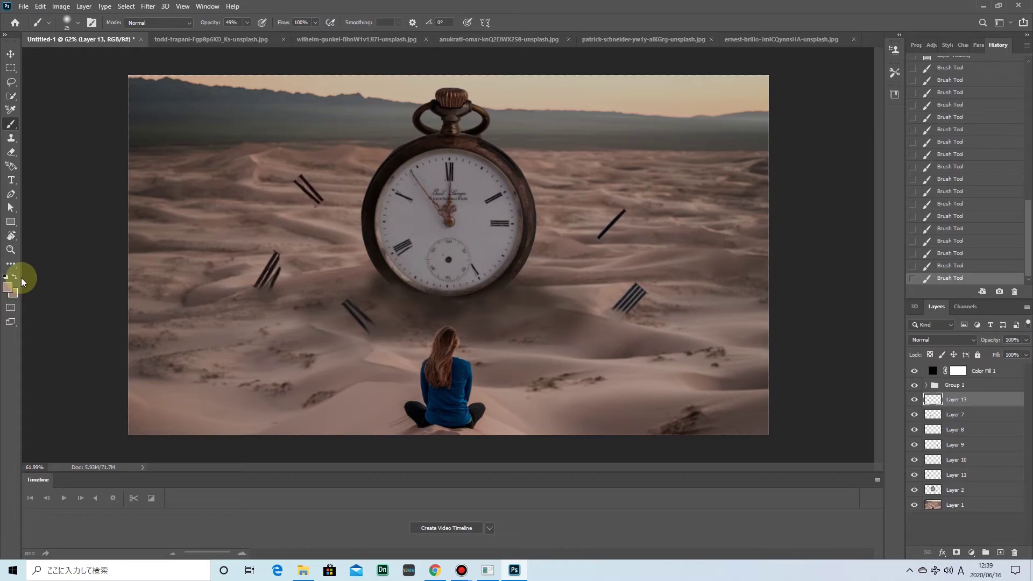
{"action": "key", "text": "ctrl+z"}
{"action": "key", "text": "ctrl+z"}
{"action": "key", "text": "ctrl+z"}
{"action": "key", "text": "ctrl+z"}
{"action": "key", "text": "ctrl+z"}
{"action": "key", "text": "ctrl+z"}
{"action": "key", "text": "ctrl+z"}
{"action": "key", "text": "ctrl+z"}
{"action": "key", "text": "ctrl+z"}
{"action": "left_click", "coordinate": [8, 287]}
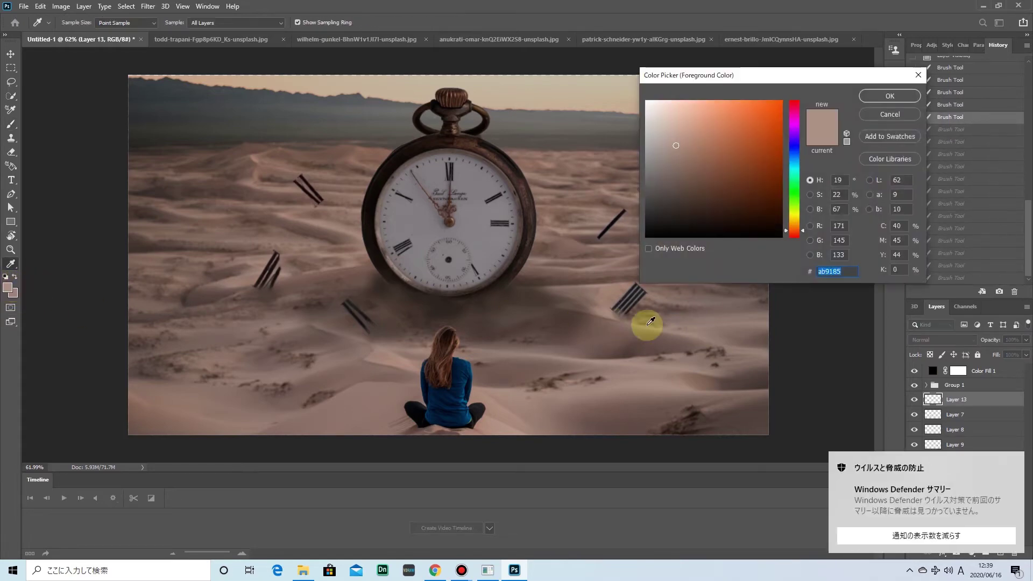
{"action": "left_click", "coordinate": [882, 96]}
{"action": "left_click", "coordinate": [612, 310]}
{"action": "left_click_drag", "start_coordinate": [612, 310], "coordinate": [630, 319]}
Pick another sand tone and paint it at the right stick's base
{"action": "left_click", "coordinate": [8, 288]}
{"action": "left_click", "coordinate": [882, 96]}
{"action": "left_click", "coordinate": [595, 237]}
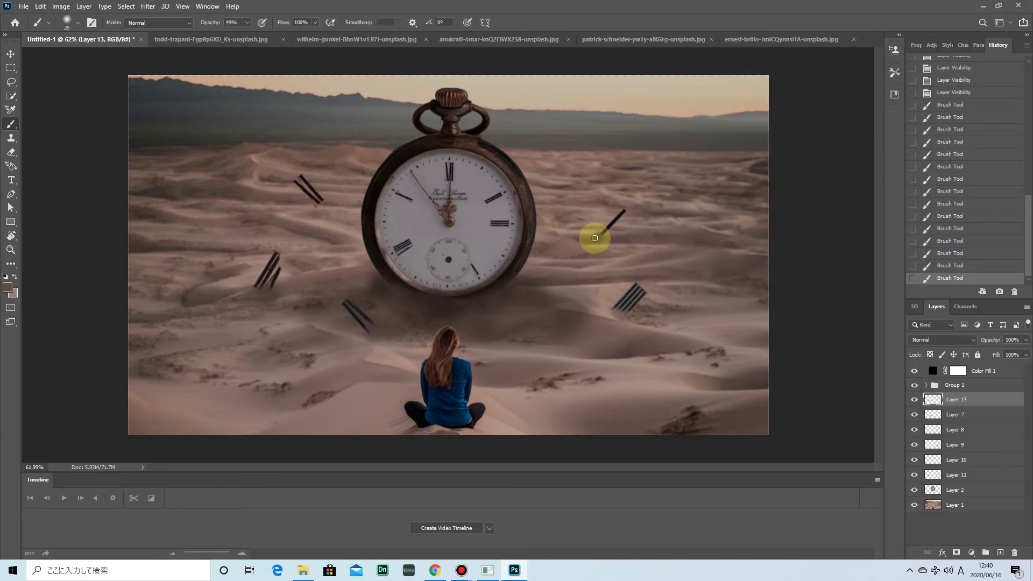
{"action": "left_click", "coordinate": [8, 288]}
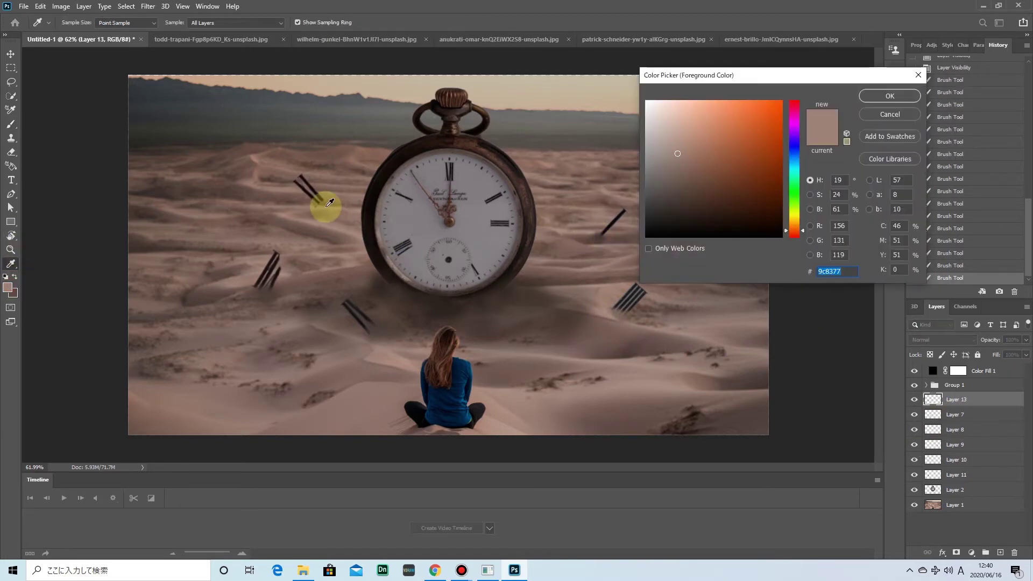
{"action": "left_click", "coordinate": [888, 95]}
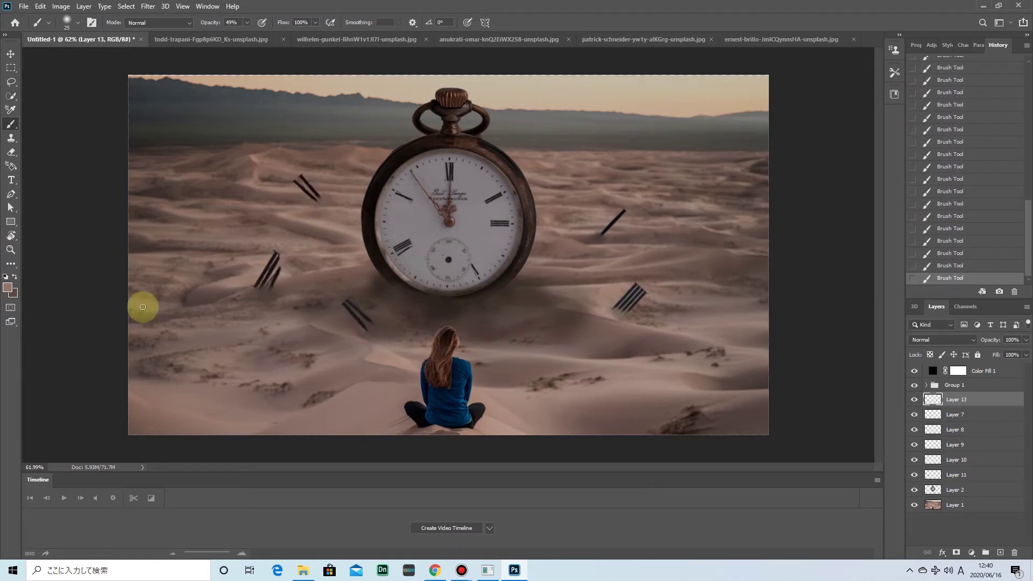
Try a dark brown and another scene colour, undoing the strokes that looked wrong
{"action": "left_click", "coordinate": [8, 287]}
{"action": "left_click", "coordinate": [461, 287]}
{"action": "key", "text": "Return"}
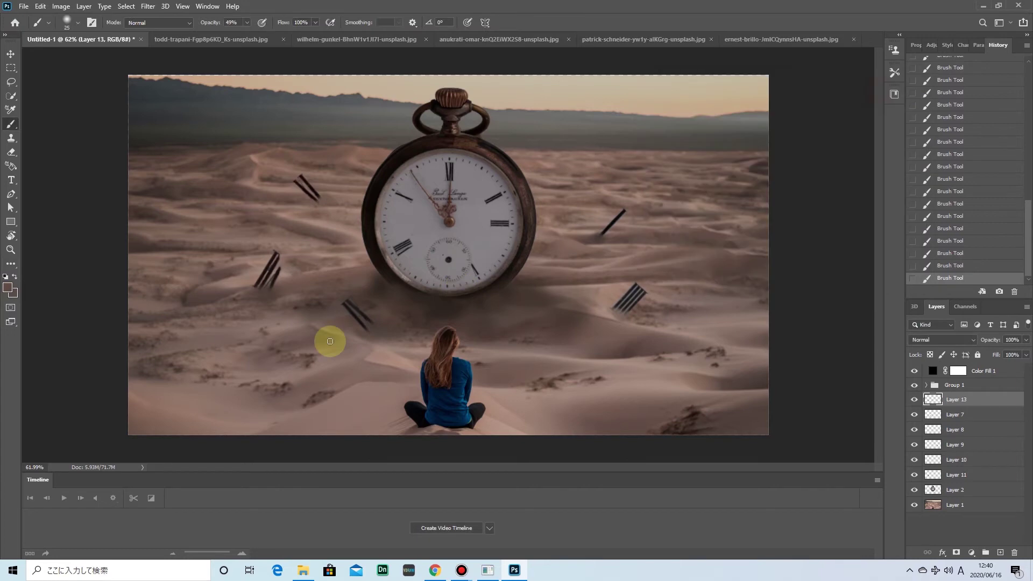
{"action": "left_click", "coordinate": [890, 96]}
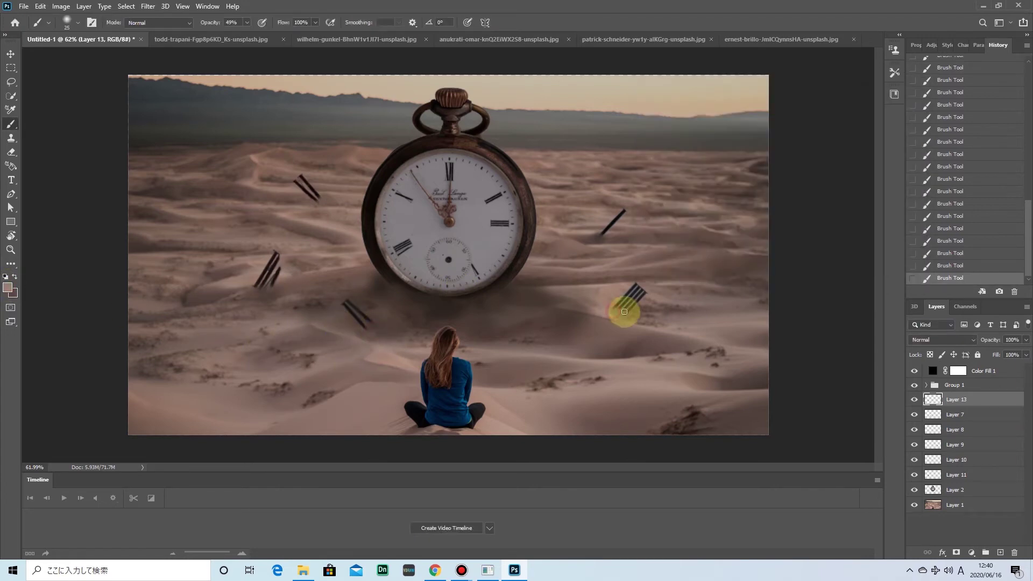
{"action": "key", "text": "ctrl+z"}
{"action": "left_click", "coordinate": [7, 288]}
{"action": "left_click", "coordinate": [735, 208]}
{"action": "left_click", "coordinate": [890, 96]}
{"action": "key", "text": "ctrl+z"}
Paint a dune-sampled sand colour over the lower-right sticks' bases, then pick a light pinkish sand
{"action": "left_click", "coordinate": [7, 287]}
{"action": "left_click", "coordinate": [478, 391]}
{"action": "left_click", "coordinate": [890, 96]}
{"action": "left_click_drag", "start_coordinate": [615, 308], "coordinate": [625, 311]}
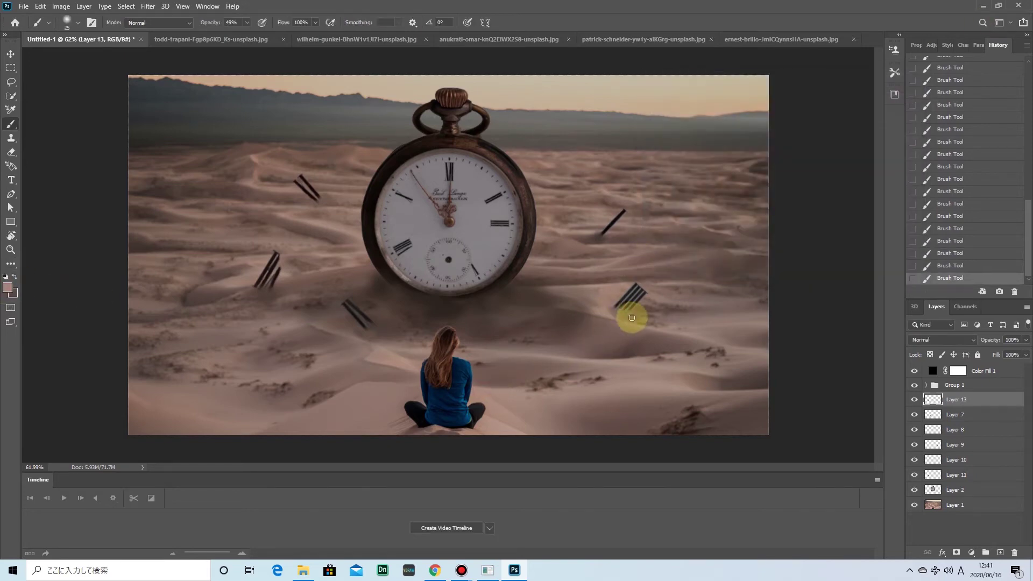
{"action": "left_click", "coordinate": [7, 288]}
{"action": "left_click", "coordinate": [679, 127]}
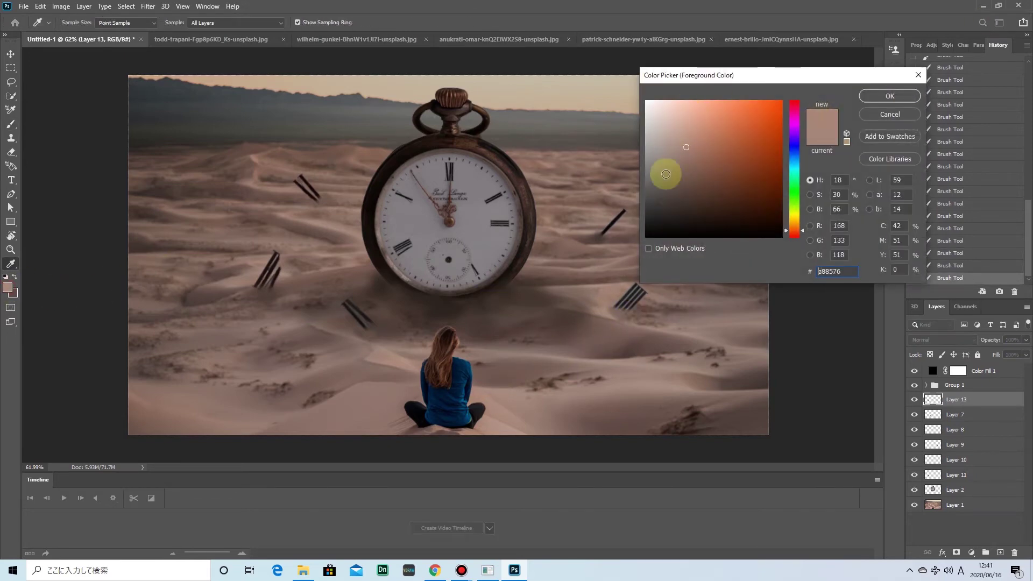
{"action": "left_click", "coordinate": [877, 100]}
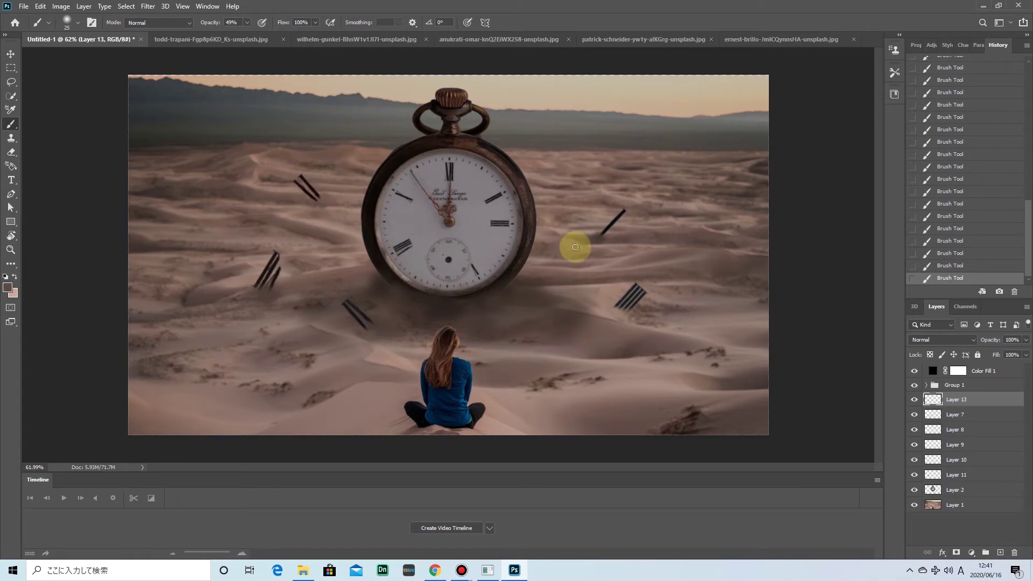
Select Layers 13 through 11 together
{"action": "left_click", "coordinate": [972, 529]}
{"action": "left_click", "coordinate": [957, 403]}
{"action": "left_click", "coordinate": [969, 475], "text": "shift"}
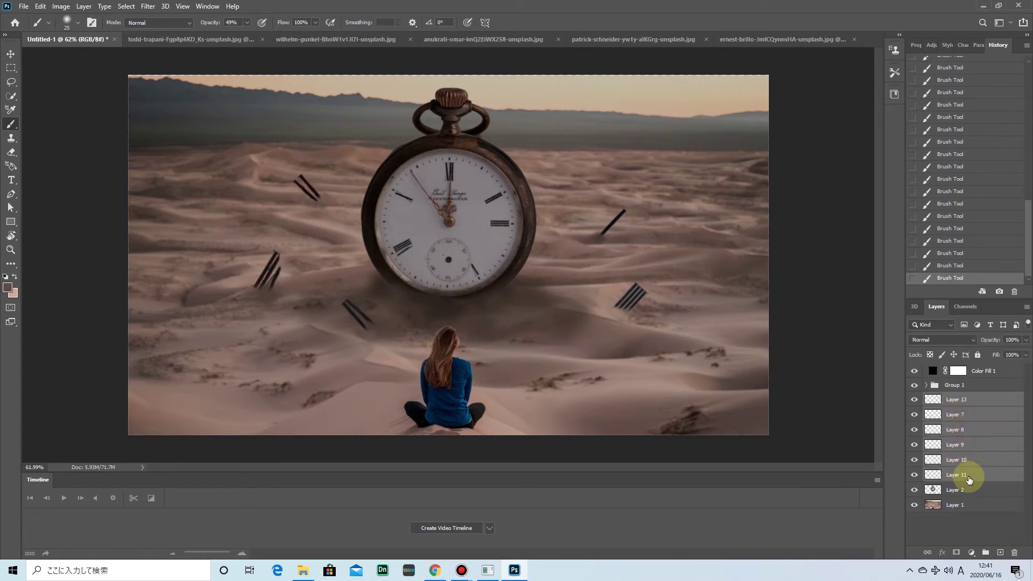
Group the selected clock-mark layers and give the new group a green label
{"action": "right_click", "coordinate": [968, 475]}
{"action": "key", "text": "Escape"}
{"action": "left_click_drag", "start_coordinate": [969, 474], "coordinate": [986, 554]}
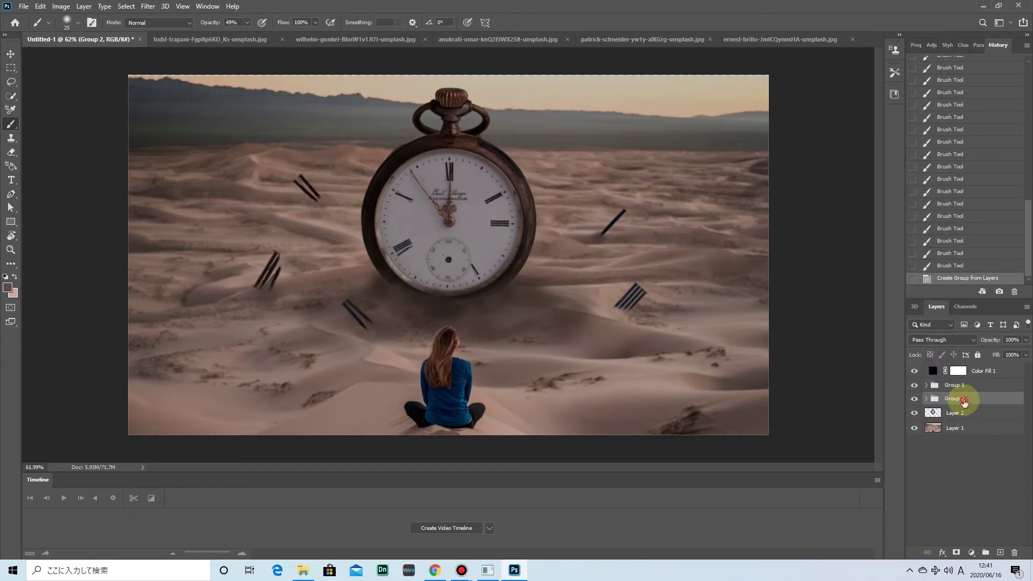
{"action": "right_click", "coordinate": [951, 402]}
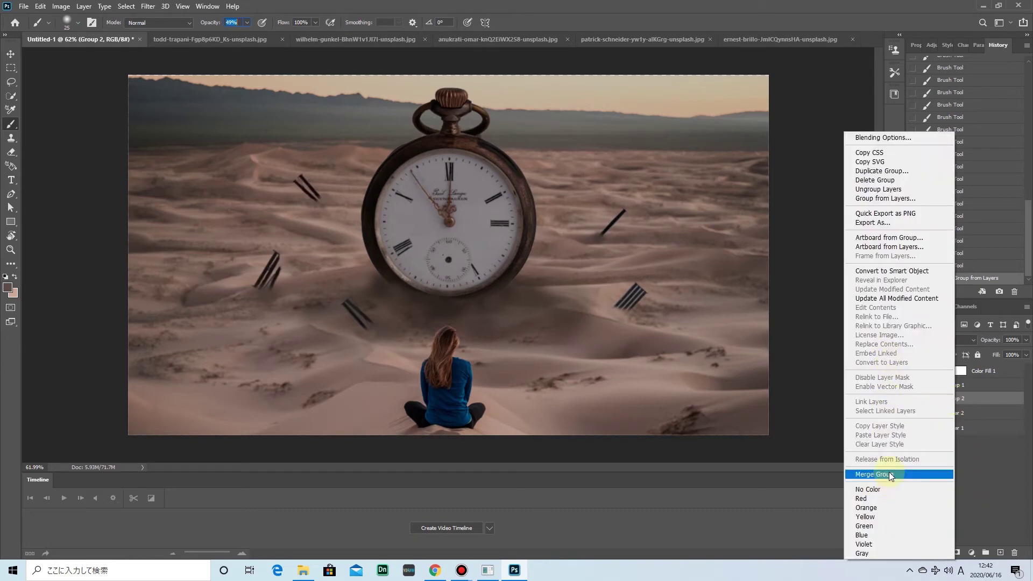
{"action": "left_click", "coordinate": [882, 525]}
Label Group 1 orange and rename the groups 'shadows' and 'numbers'
{"action": "right_click", "coordinate": [951, 385]}
{"action": "left_click", "coordinate": [915, 507]}
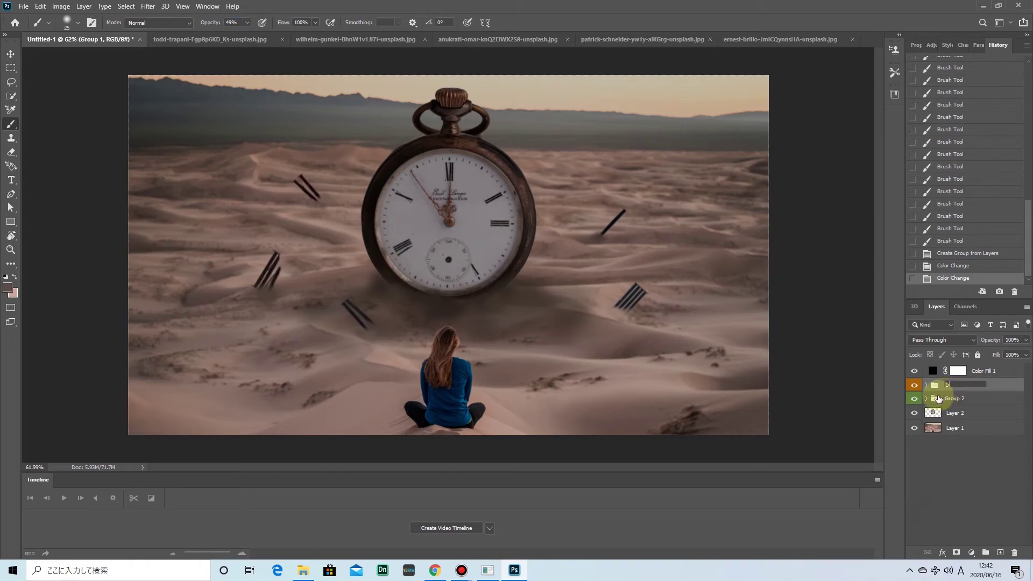
{"action": "type", "text": "shadows"}
{"action": "left_click", "coordinate": [933, 400]}
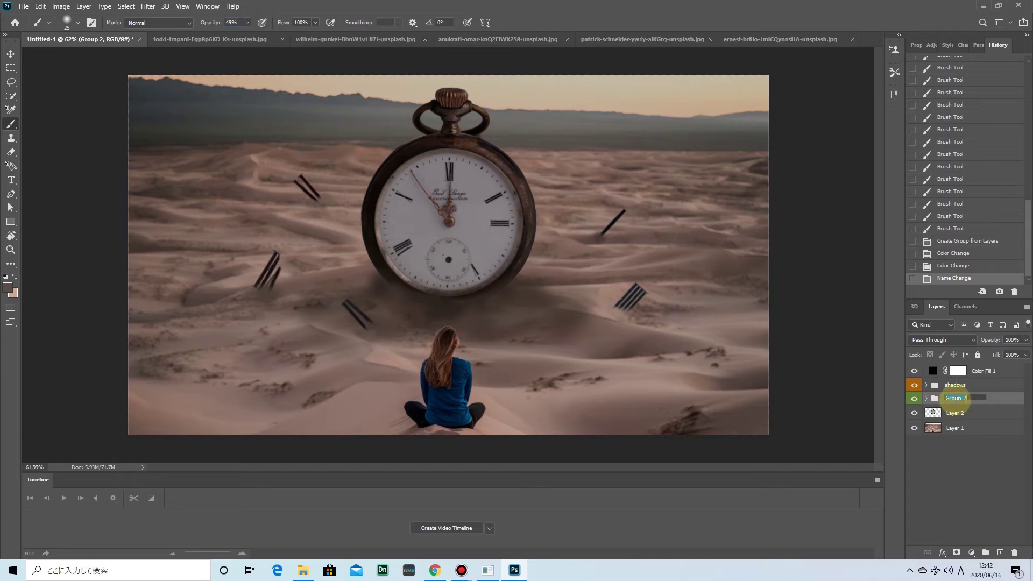
{"action": "type", "text": "numbers"}
{"action": "key", "text": "Return"}
Check the number layers inside the numbers group, then add a new empty layer
{"action": "left_click", "coordinate": [926, 398]}
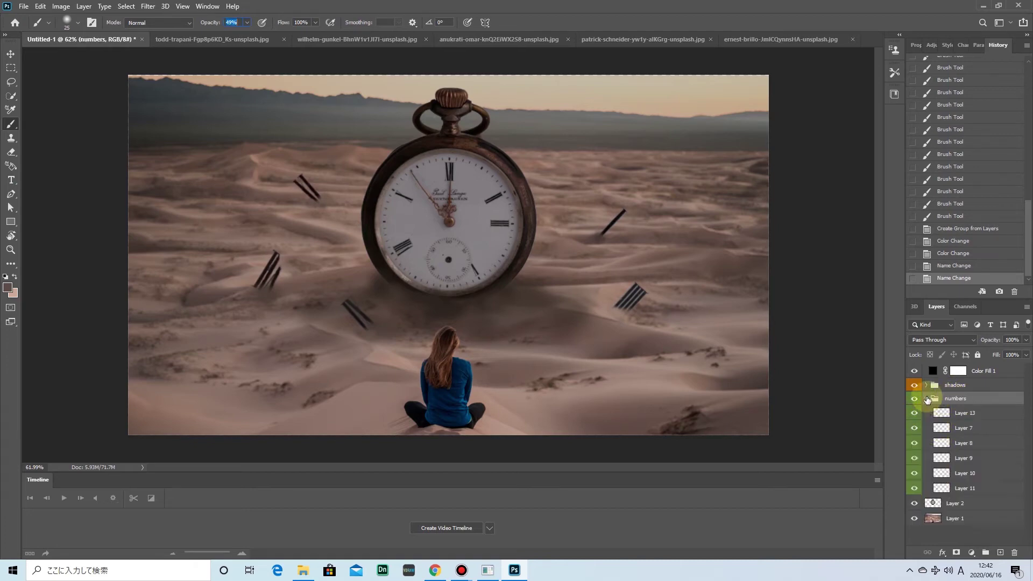
{"action": "left_click", "coordinate": [914, 427]}
{"action": "left_click", "coordinate": [914, 428]}
{"action": "left_click", "coordinate": [926, 398]}
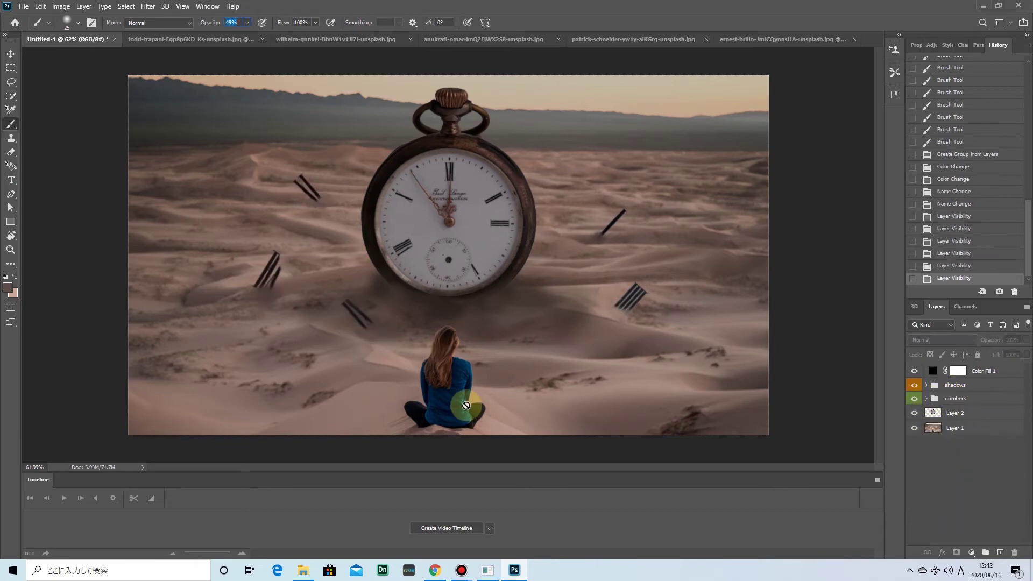
{"action": "left_click", "coordinate": [1000, 552]}
{"action": "left_click", "coordinate": [971, 553]}
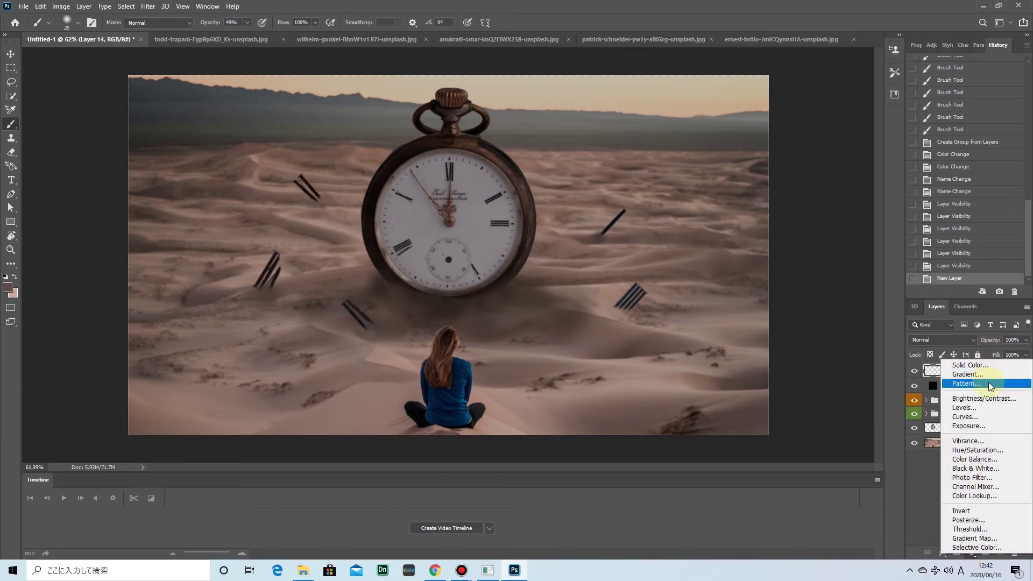
Add a gradient fill layer and make its left stop a deep blue
{"action": "left_click", "coordinate": [957, 376]}
{"action": "left_click", "coordinate": [504, 152]}
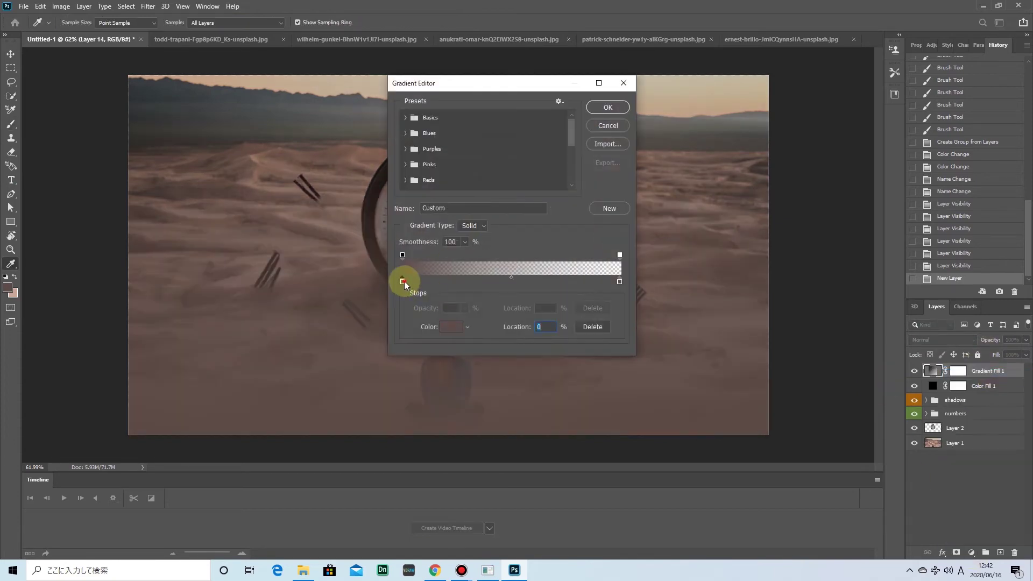
{"action": "double_click", "coordinate": [402, 281]}
{"action": "left_click", "coordinate": [652, 225]}
{"action": "left_click_drag", "start_coordinate": [748, 179], "coordinate": [762, 193]}
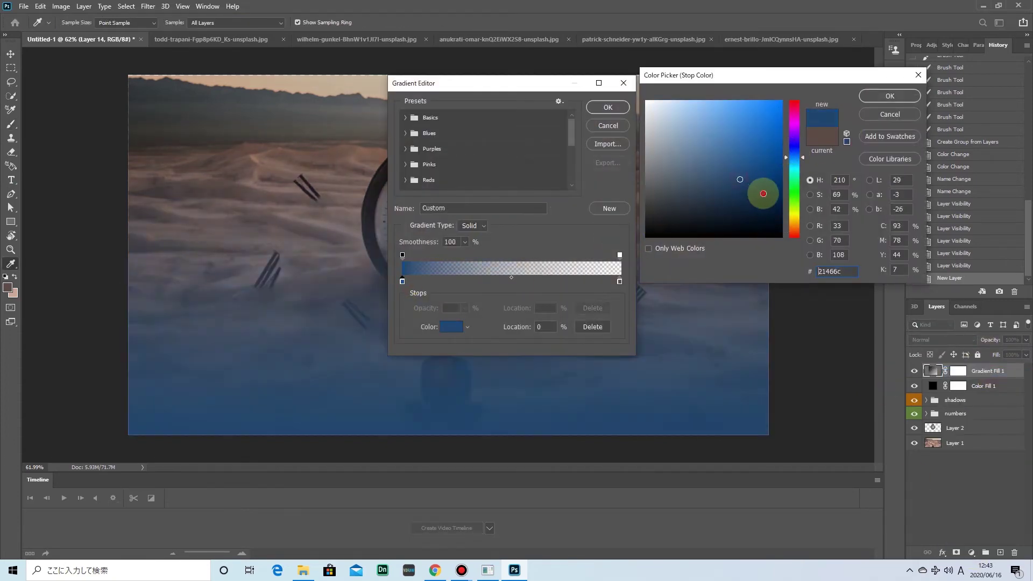
{"action": "key", "text": "Return"}
Set the gradient's right stop to white and confirm the gradient fill
{"action": "double_click", "coordinate": [619, 281]}
{"action": "left_click", "coordinate": [646, 101]}
{"action": "left_click", "coordinate": [793, 225]}
{"action": "left_click", "coordinate": [740, 111]}
{"action": "left_click", "coordinate": [890, 96]}
{"action": "key", "text": "Return"}
{"action": "left_click", "coordinate": [573, 150]}
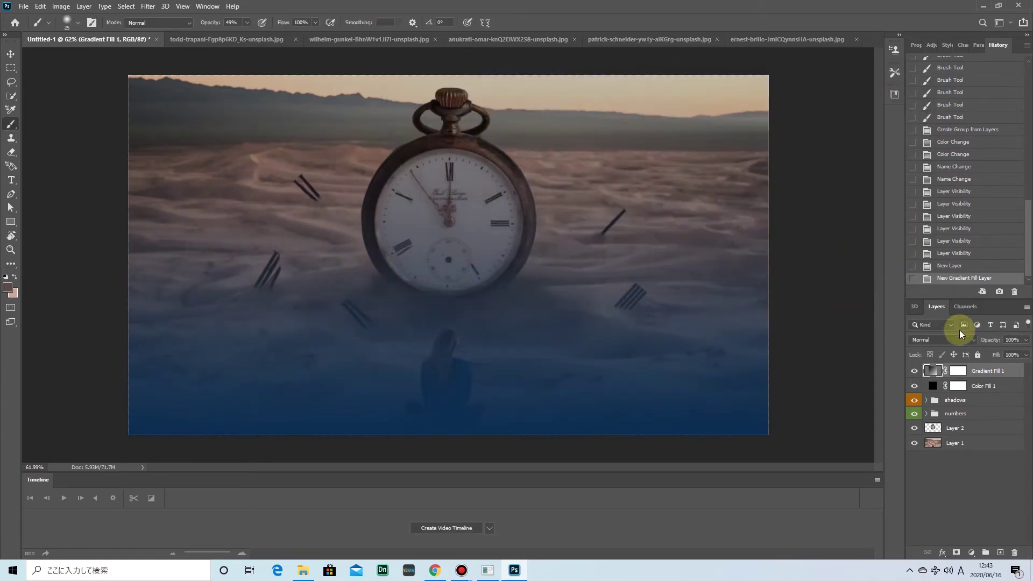
Lower the gradient layer's opacity to 54% and blend it with Darker Color
{"action": "left_click", "coordinate": [947, 339]}
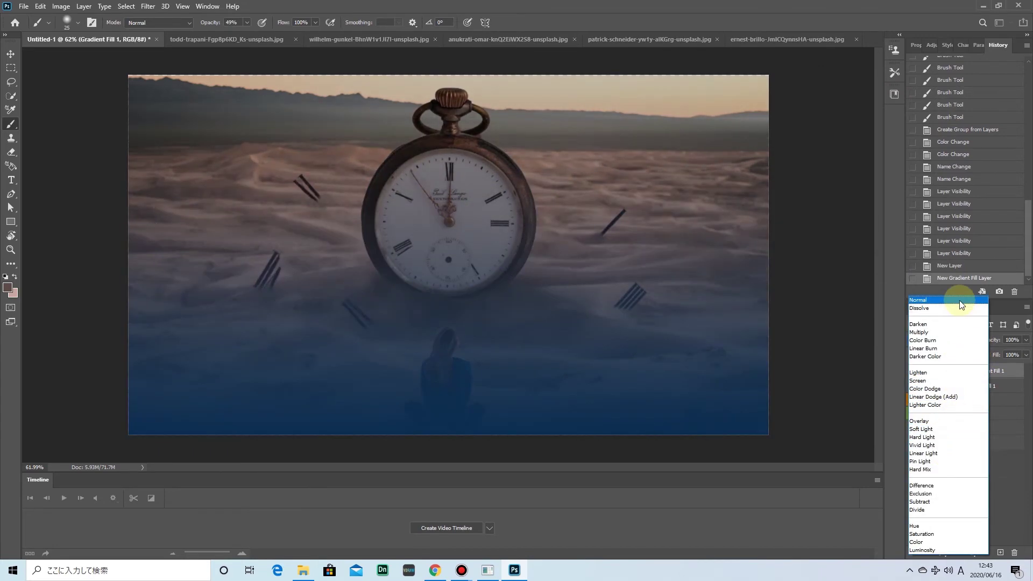
{"action": "left_click", "coordinate": [961, 301]}
{"action": "left_click", "coordinate": [1025, 339]}
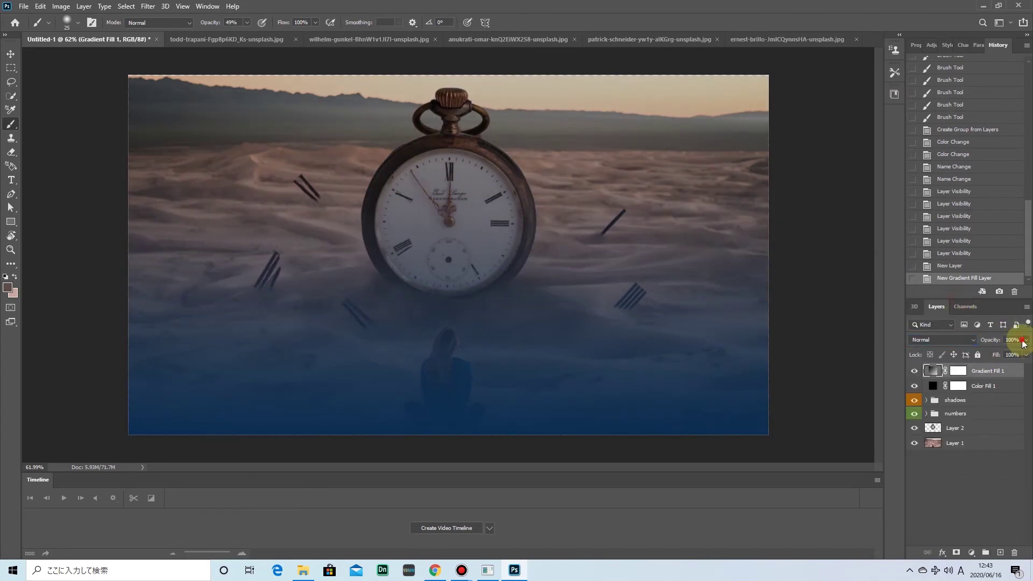
{"action": "left_click_drag", "start_coordinate": [1025, 353], "coordinate": [1005, 354]}
{"action": "left_click", "coordinate": [967, 343]}
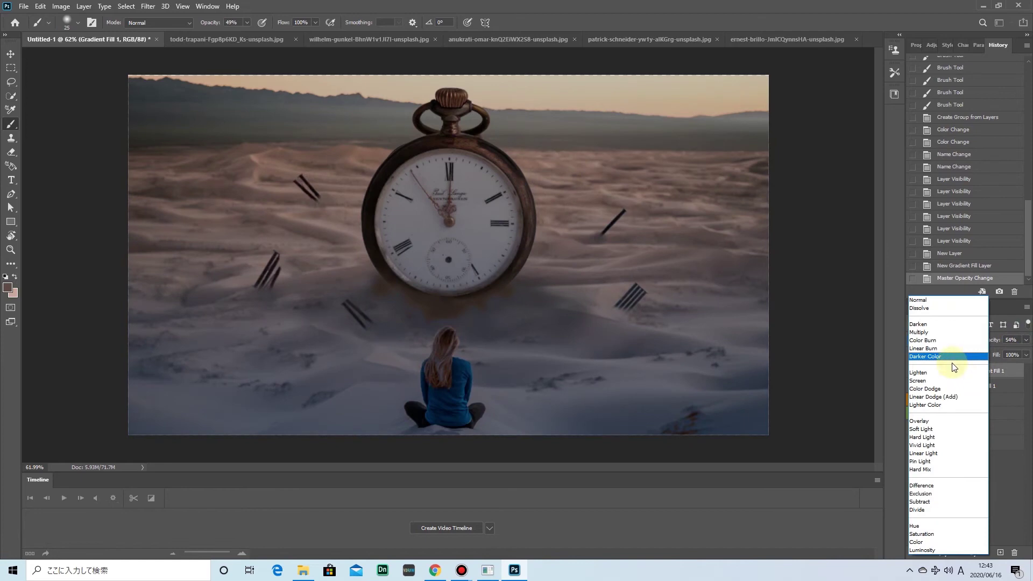
{"action": "left_click", "coordinate": [952, 357]}
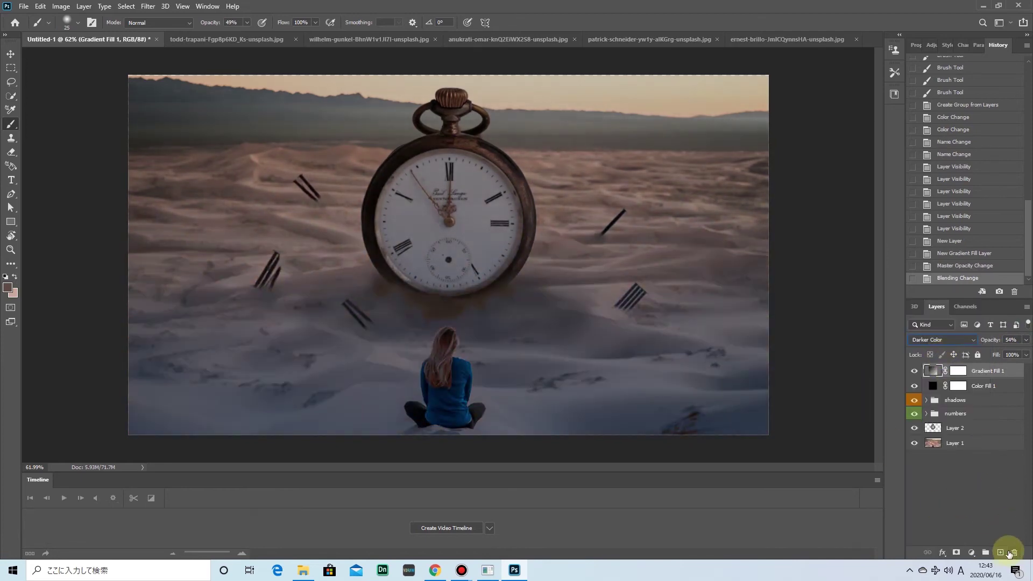
Add a new empty layer and prepare an enlarged white brush
{"action": "left_click", "coordinate": [1000, 552]}
{"action": "left_click", "coordinate": [8, 288]}
{"action": "key", "text": "Return"}
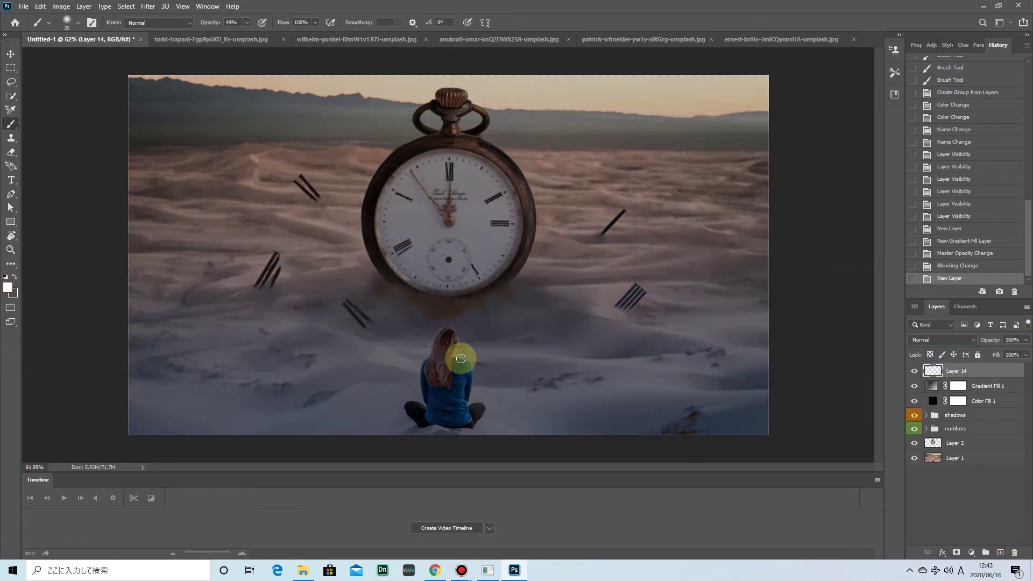
{"action": "key", "text": "bracketright"}
{"action": "key", "text": "bracketright"}
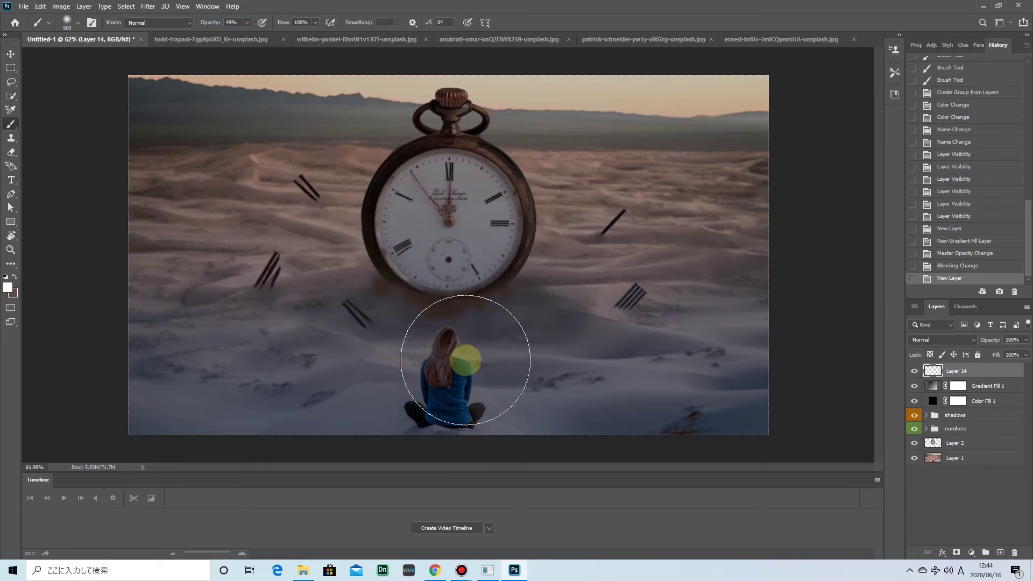
Paint a large white glow around the seated girl and dim the layer to 36%
{"action": "key", "text": "bracketright"}
{"action": "key", "text": "bracketright"}
{"action": "left_click", "coordinate": [453, 345]}
{"action": "left_click", "coordinate": [942, 339]}
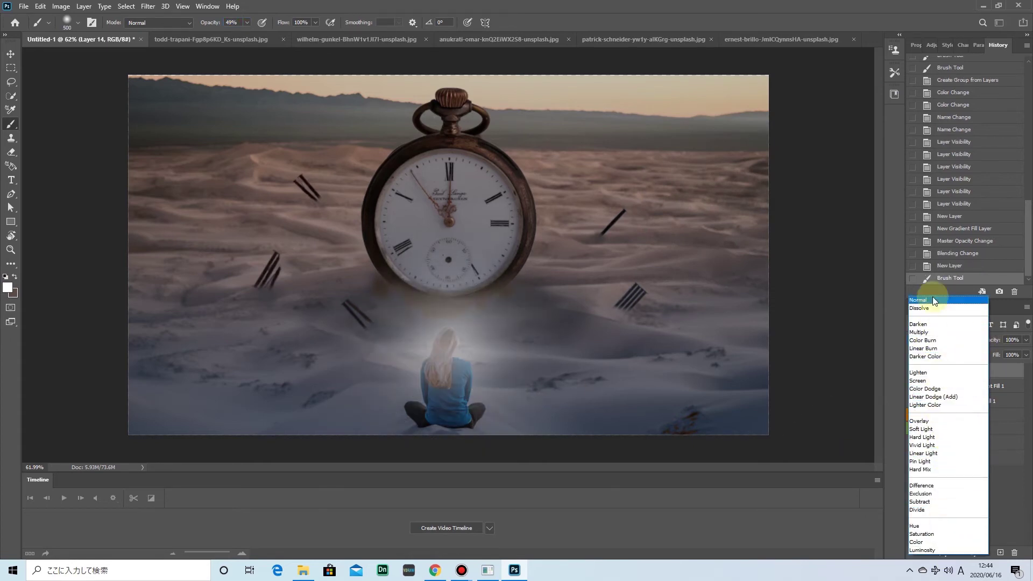
{"action": "left_click", "coordinate": [917, 299]}
{"action": "left_click", "coordinate": [1026, 340]}
{"action": "left_click_drag", "start_coordinate": [1025, 352], "coordinate": [1003, 358]}
Shift the glow slightly down over the girl and blend it as Soft Light
{"action": "key", "text": "ctrl+t"}
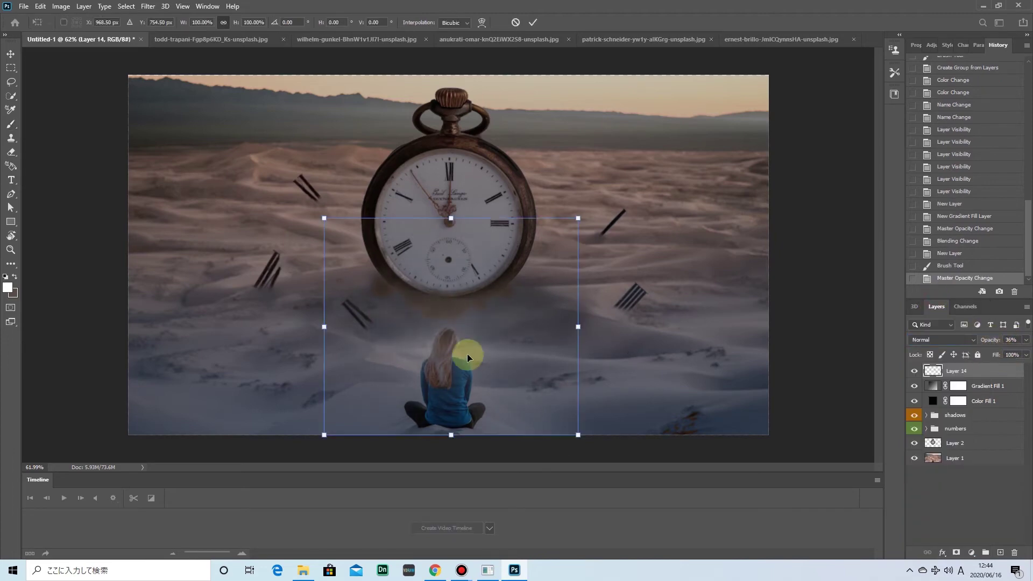
{"action": "left_click_drag", "start_coordinate": [468, 357], "coordinate": [472, 369]}
{"action": "left_click", "coordinate": [531, 21]}
{"action": "left_click", "coordinate": [971, 345]}
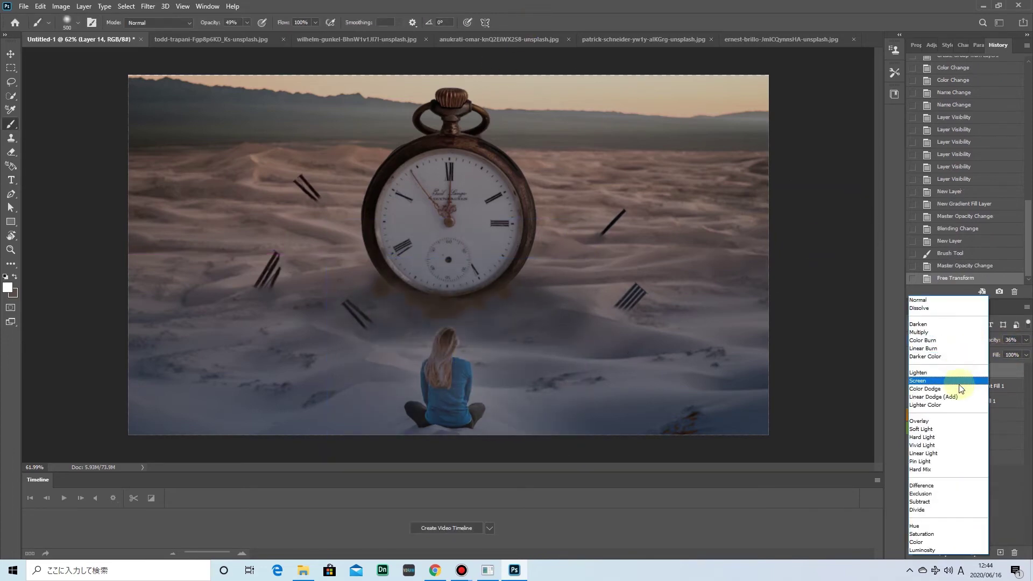
{"action": "left_click", "coordinate": [966, 427]}
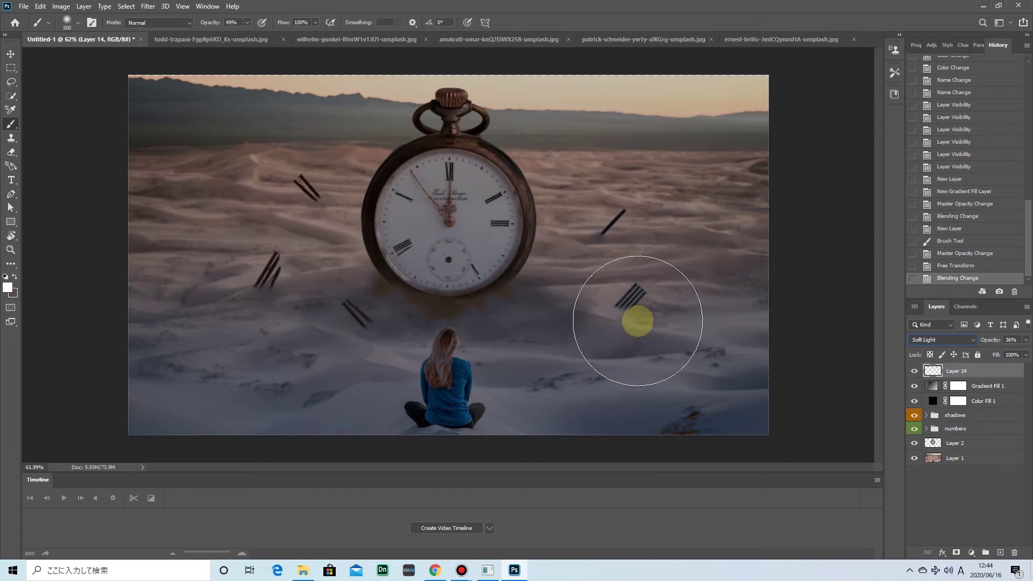
Select Layer 2, the watch image, and switch to the Zoom tool
{"action": "left_click", "coordinate": [963, 507]}
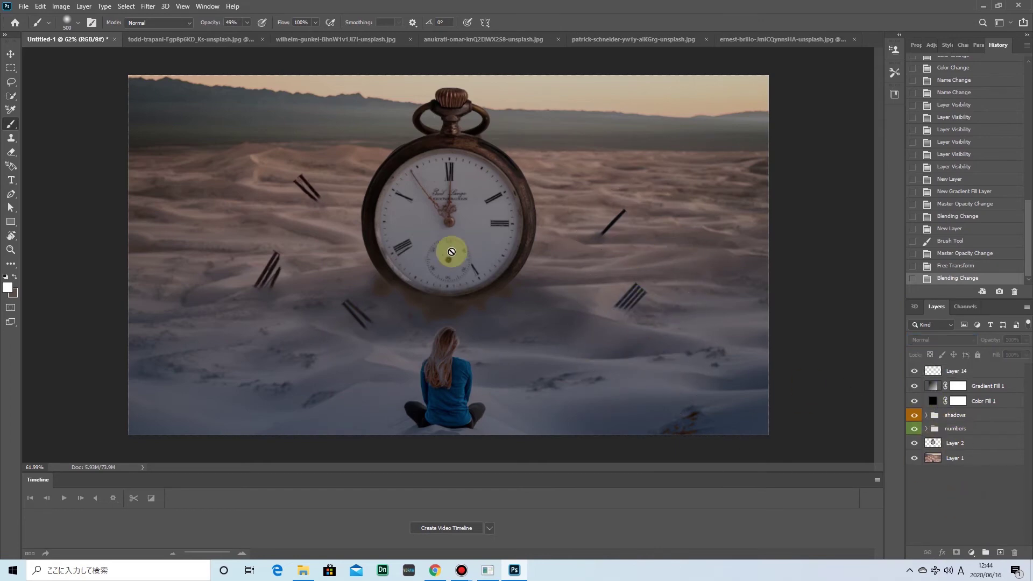
{"action": "left_click", "coordinate": [955, 443]}
{"action": "left_click", "coordinate": [11, 250]}
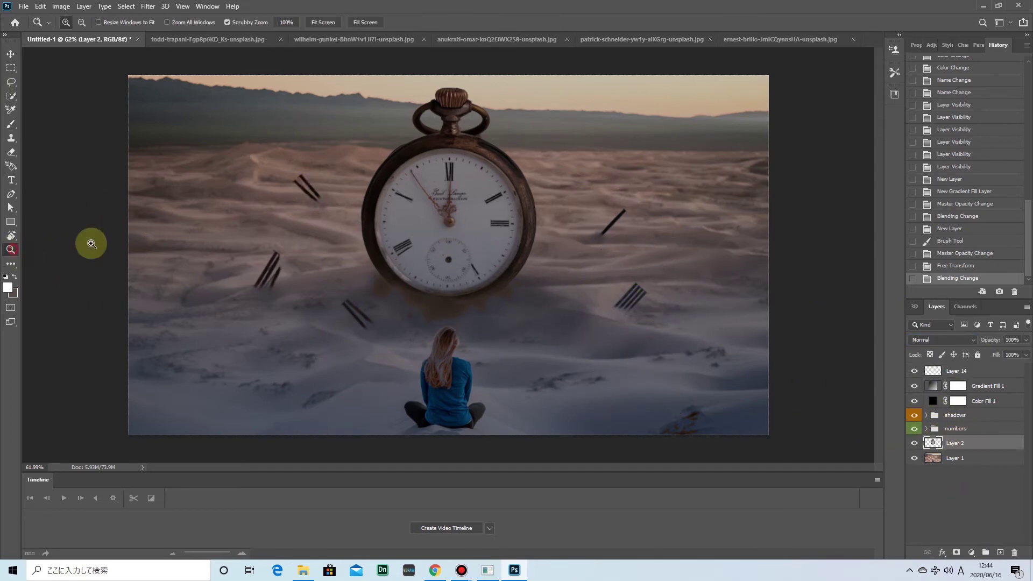
Trace a Pen path from the hand's round hub up along the hand and its ornament
{"action": "left_click_drag", "start_coordinate": [86, 226], "coordinate": [572, 227]}
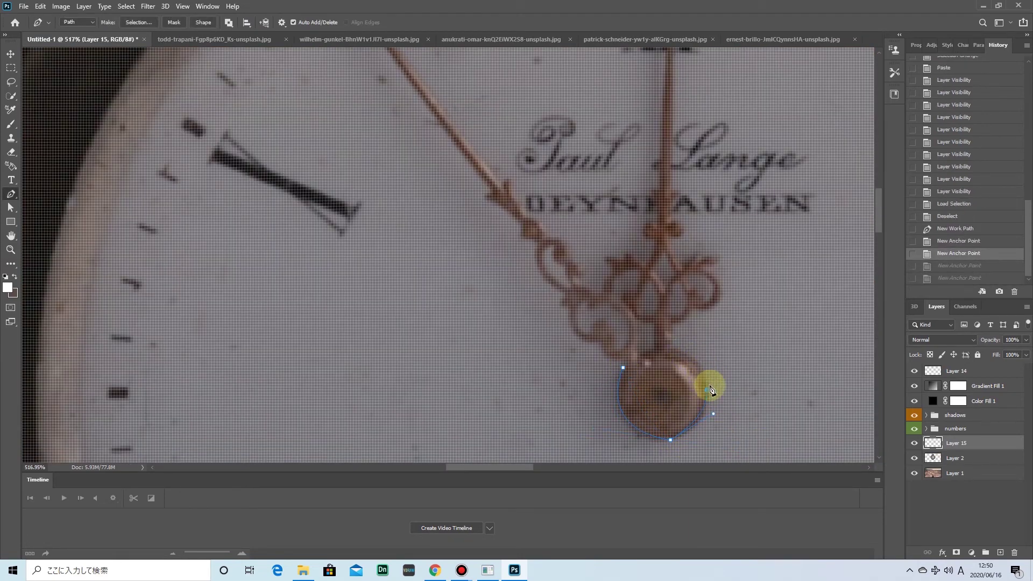
{"action": "left_click", "coordinate": [713, 414]}
{"action": "key", "text": "ctrl+z"}
{"action": "left_click_drag", "start_coordinate": [667, 442], "coordinate": [735, 454]}
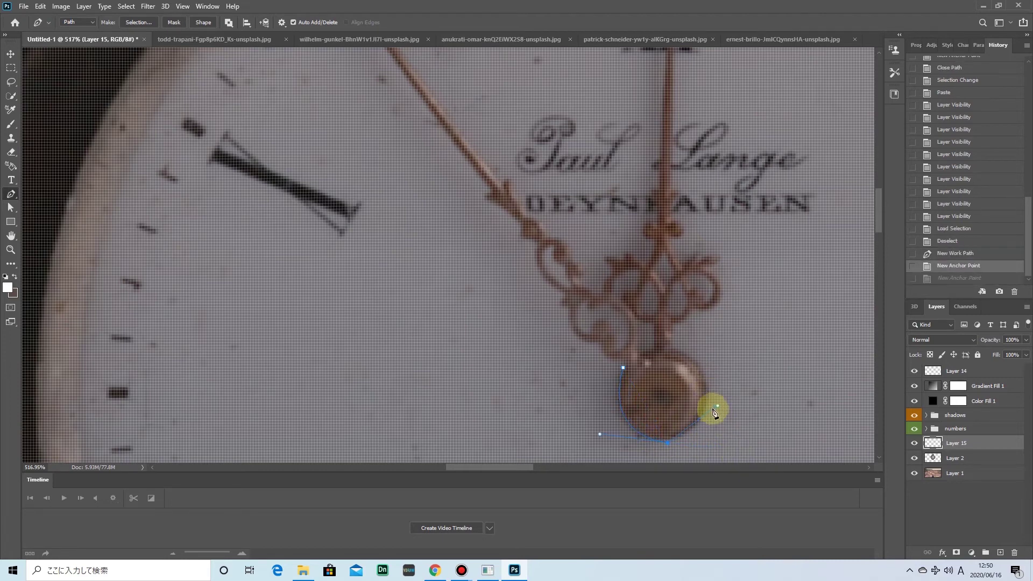
{"action": "left_click_drag", "start_coordinate": [706, 386], "coordinate": [674, 354]}
{"action": "left_click", "coordinate": [643, 353]}
{"action": "left_click", "coordinate": [640, 337]}
{"action": "left_click", "coordinate": [628, 305]}
{"action": "left_click", "coordinate": [615, 297]}
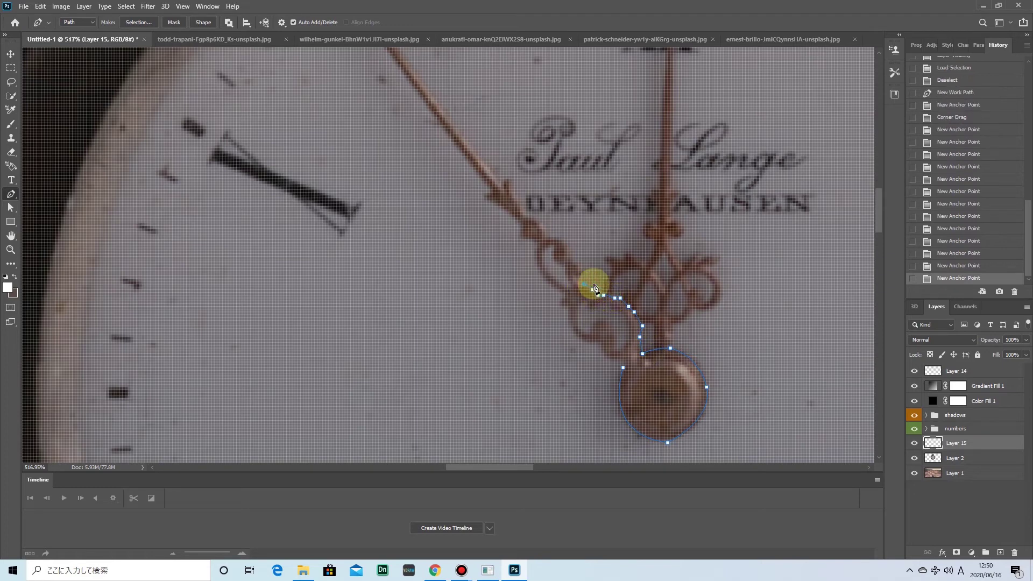
{"action": "left_click", "coordinate": [584, 284]}
{"action": "left_click", "coordinate": [580, 272]}
{"action": "left_click", "coordinate": [575, 258]}
{"action": "left_click", "coordinate": [567, 258]}
{"action": "left_click", "coordinate": [566, 248]}
{"action": "left_click", "coordinate": [559, 239]}
Extend the path to the hand's tip and back down its lower edge, closing it at the hub
{"action": "left_click", "coordinate": [528, 219]}
{"action": "scroll", "coordinate": [521, 242], "scroll_direction": "up", "scroll_amount": 2}
{"action": "left_click", "coordinate": [523, 264]}
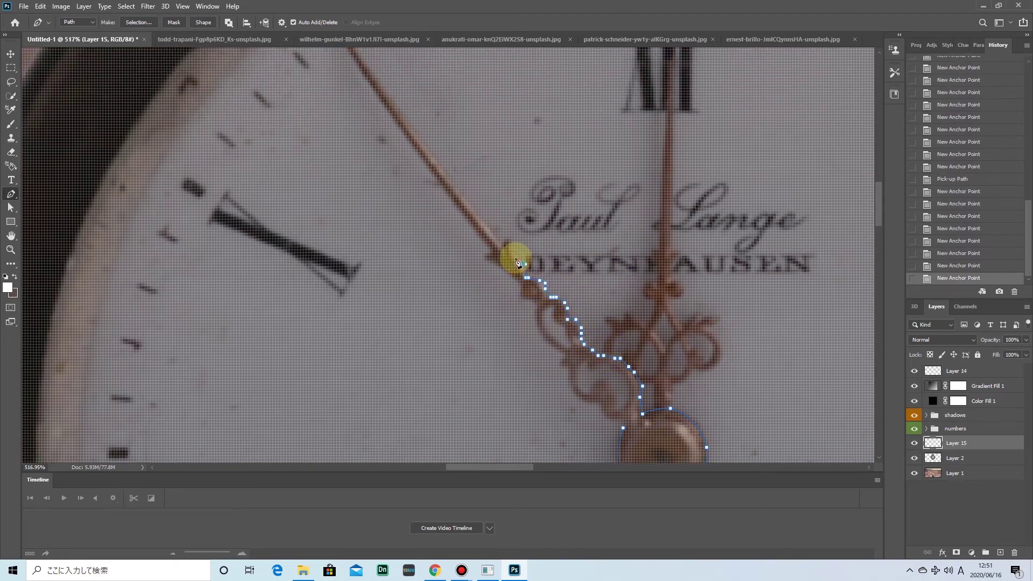
{"action": "scroll", "coordinate": [506, 248], "scroll_direction": "up", "scroll_amount": 2}
{"action": "left_click", "coordinate": [506, 297]}
{"action": "left_click", "coordinate": [347, 94]}
{"action": "key", "text": "ctrl+z"}
{"action": "left_click", "coordinate": [339, 98]}
{"action": "left_click", "coordinate": [482, 316]}
{"action": "left_click", "coordinate": [484, 322]}
{"action": "left_click", "coordinate": [491, 321]}
{"action": "scroll", "coordinate": [607, 362], "scroll_direction": "down", "scroll_amount": 2}
{"action": "left_click", "coordinate": [560, 349]}
{"action": "left_click", "coordinate": [559, 357]}
{"action": "key", "text": "ctrl+z"}
{"action": "left_click", "coordinate": [581, 389]}
{"action": "left_click", "coordinate": [618, 415]}
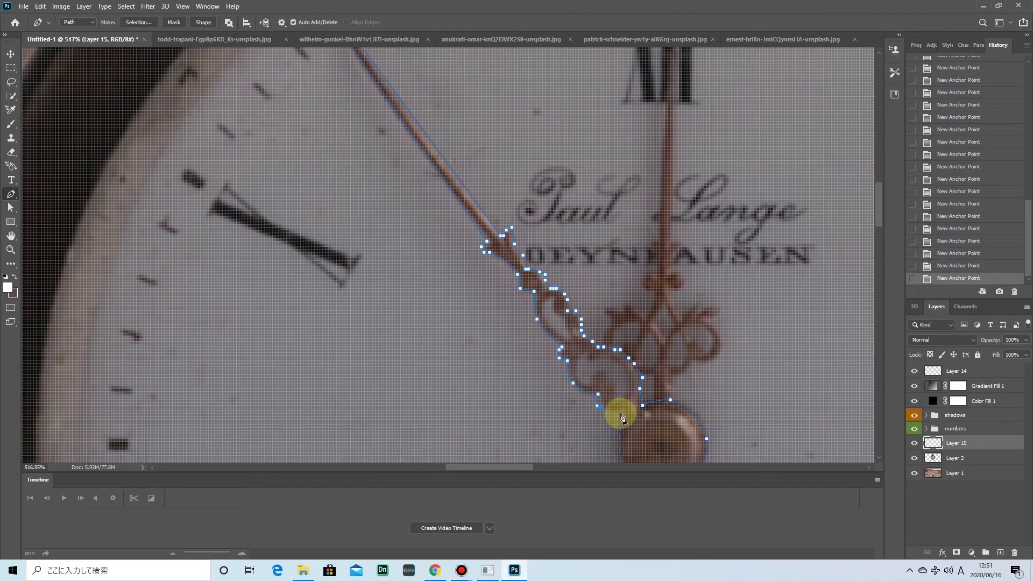
{"action": "left_click", "coordinate": [630, 412]}
Turn the traced path into a selection and check the hand copied onto its own layer
{"action": "scroll", "coordinate": [640, 404], "scroll_direction": "down", "scroll_amount": 1}
{"action": "scroll", "coordinate": [648, 394], "scroll_direction": "down", "scroll_amount": 1}
{"action": "right_click", "coordinate": [602, 267]}
{"action": "left_click", "coordinate": [624, 345]}
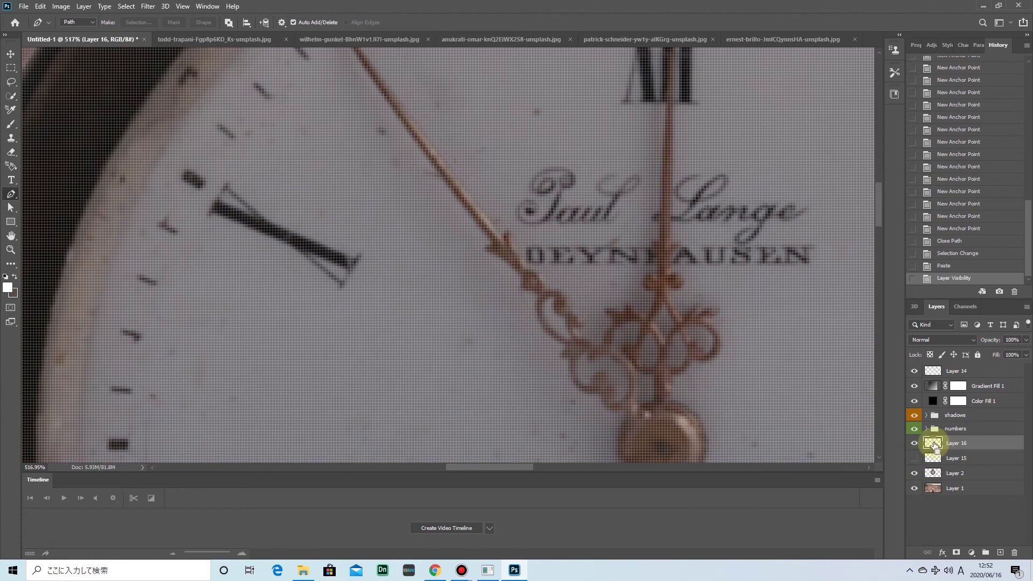
{"action": "scroll", "coordinate": [565, 352], "scroll_direction": "down", "scroll_amount": 1}
{"action": "left_click", "coordinate": [914, 458]}
{"action": "left_click", "coordinate": [914, 473]}
{"action": "left_click_drag", "start_coordinate": [914, 442], "coordinate": [914, 457]}
{"action": "left_click", "coordinate": [955, 473]}
Erase the hand from the Layer 2 dial with a Content-Aware fill, then deselect
{"action": "key", "text": "Delete"}
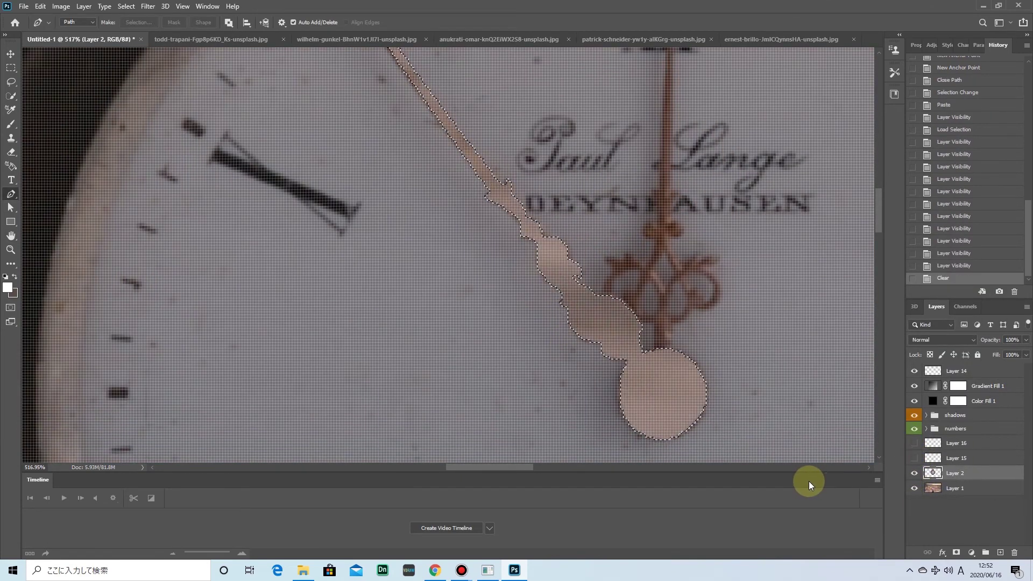
{"action": "key", "text": "ctrl+z"}
{"action": "right_click", "coordinate": [715, 206]}
{"action": "key", "text": "Escape"}
{"action": "key", "text": "w"}
{"action": "right_click", "coordinate": [640, 170]}
{"action": "left_click", "coordinate": [663, 299]}
{"action": "key", "text": "Return"}
{"action": "key", "text": "ctrl+d"}
{"action": "key", "text": "z"}
{"action": "scroll", "coordinate": [622, 267], "scroll_direction": "down", "scroll_amount": 3}
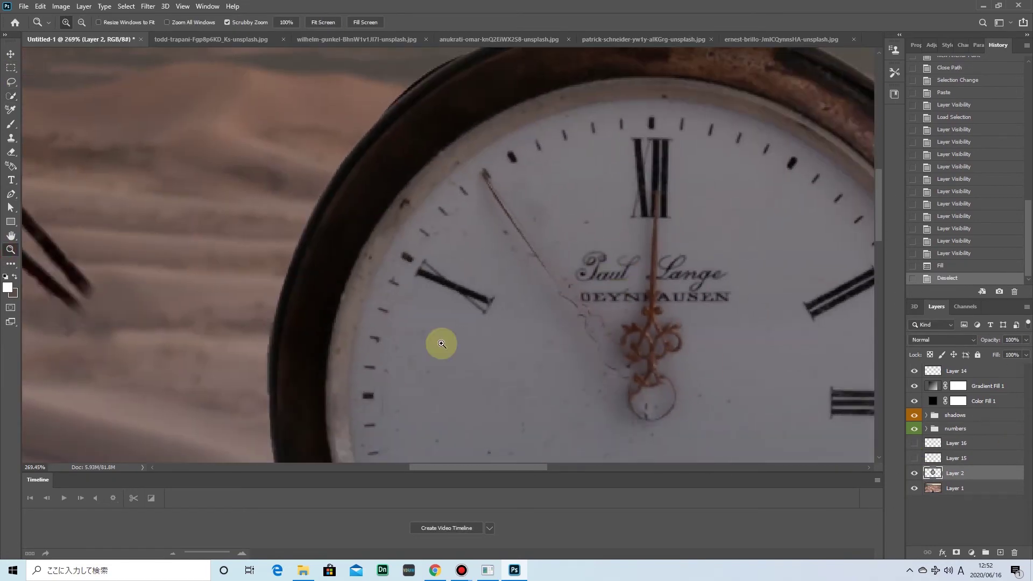
{"action": "scroll", "coordinate": [576, 392], "scroll_direction": "up", "scroll_amount": 2}
{"action": "scroll", "coordinate": [576, 391], "scroll_direction": "up", "scroll_amount": 2}
Sample a painting colour and set the brush size to 18
{"action": "key", "text": "i"}
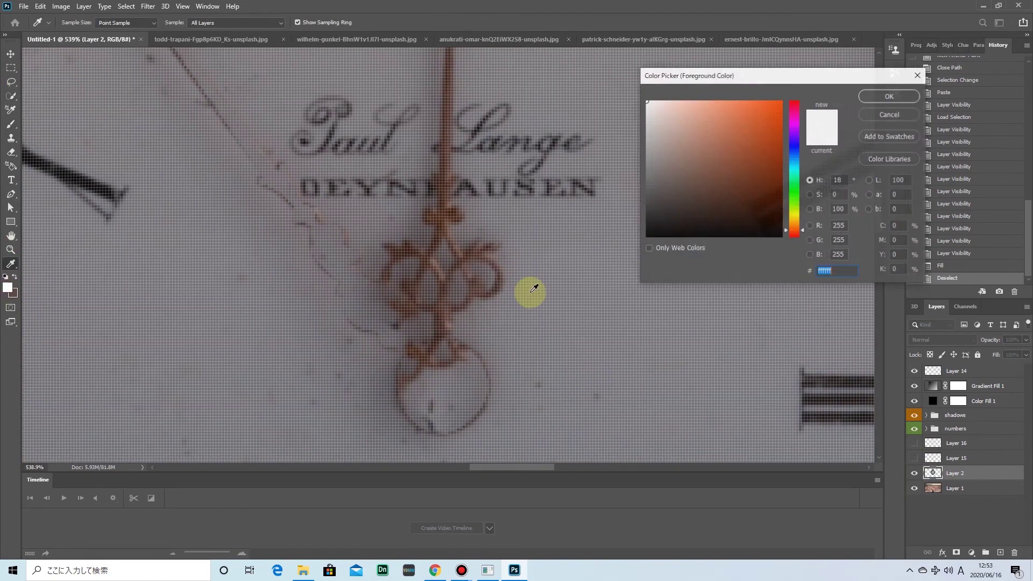
{"action": "left_click", "coordinate": [455, 347]}
{"action": "left_click", "coordinate": [888, 95]}
{"action": "key", "text": "b"}
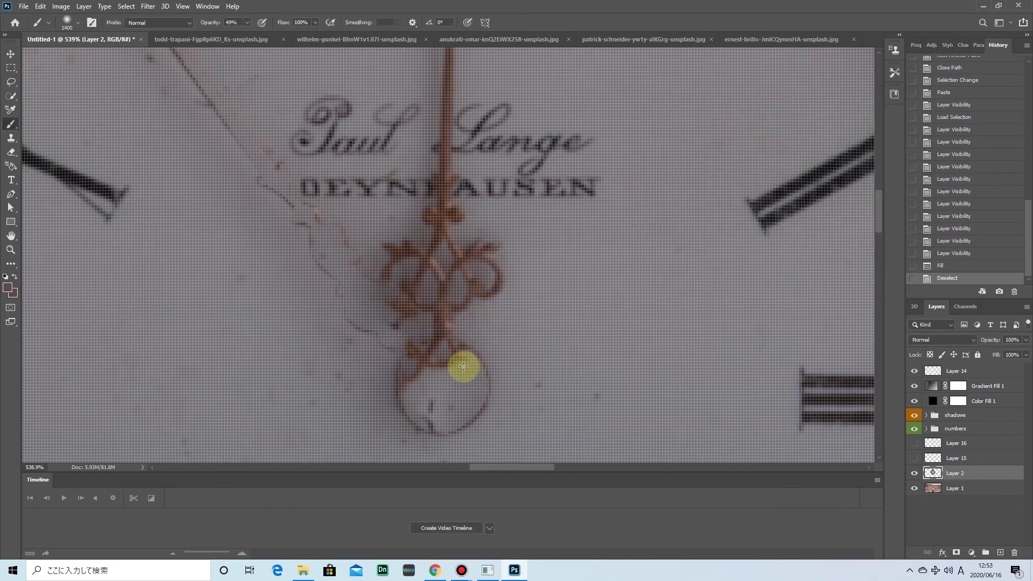
{"action": "right_click", "coordinate": [31, 51]}
{"action": "type", "text": "18"}
{"action": "key", "text": "Return"}
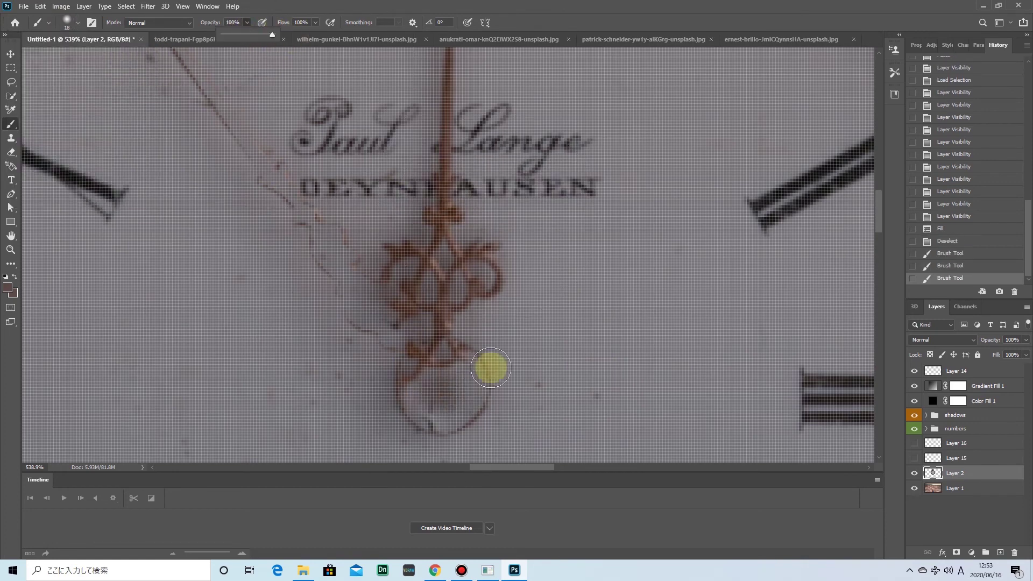
Choose a brown foreground colour and paint trial strokes over the hand's leftover hub
{"action": "left_click", "coordinate": [7, 287]}
{"action": "left_click", "coordinate": [676, 194]}
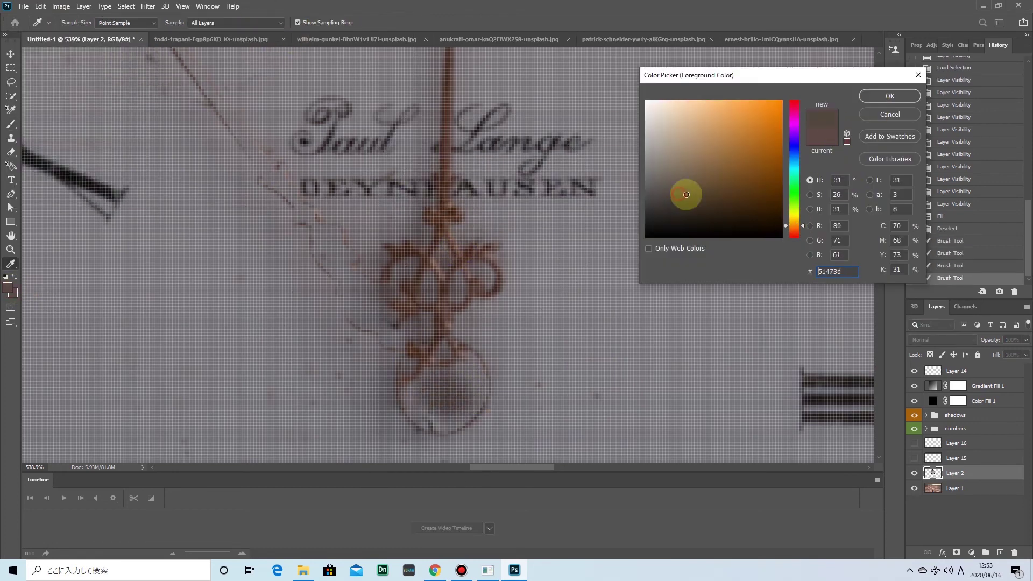
{"action": "left_click", "coordinate": [889, 96]}
{"action": "left_click", "coordinate": [8, 287]}
{"action": "left_click", "coordinate": [890, 96]}
{"action": "left_click", "coordinate": [8, 287]}
{"action": "left_click", "coordinate": [890, 96]}
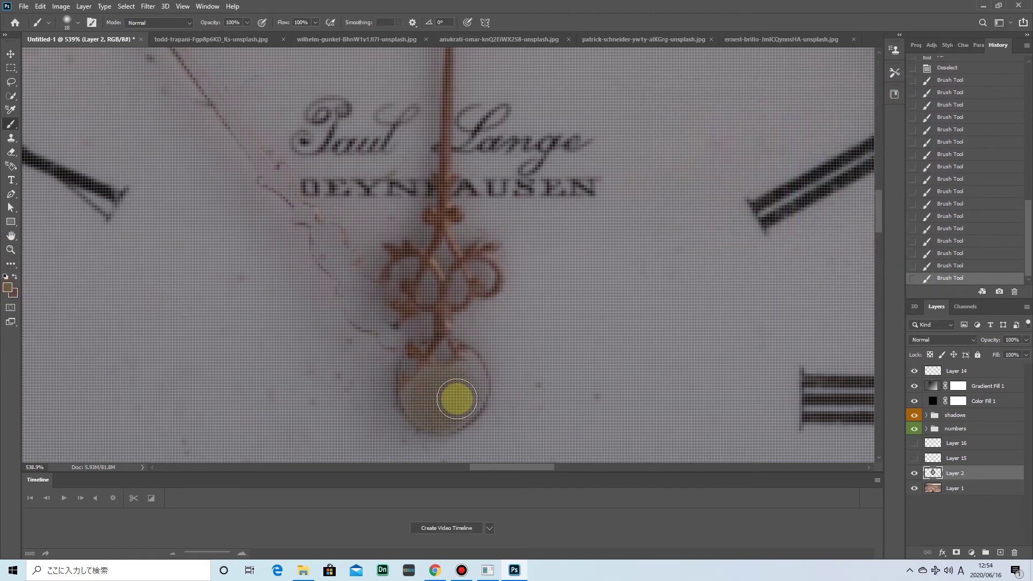
{"action": "left_click", "coordinate": [7, 287]}
{"action": "left_click", "coordinate": [889, 96]}
Pick a hard round brush tip, undo the hub paint, and add a new empty layer
{"action": "left_click", "coordinate": [78, 22]}
{"action": "left_click", "coordinate": [51, 103]}
{"action": "left_click", "coordinate": [425, 399]}
{"action": "key", "text": "ctrl+z"}
{"action": "key", "text": "ctrl+z"}
{"action": "key", "text": "ctrl+z"}
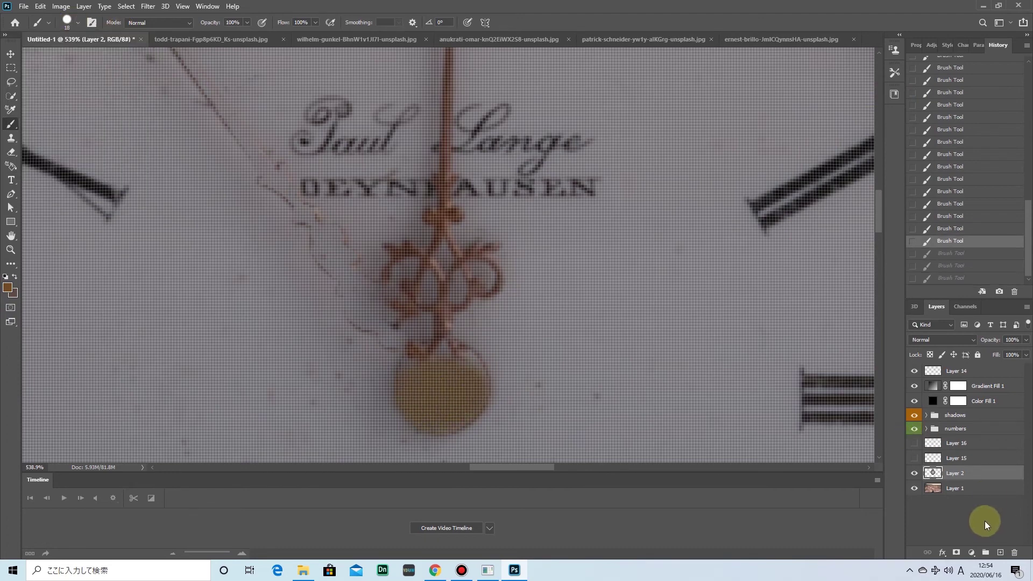
{"action": "key", "text": "ctrl+z"}
{"action": "key", "text": "ctrl+z"}
{"action": "key", "text": "ctrl+z"}
{"action": "key", "text": "ctrl+z"}
{"action": "key", "text": "ctrl+z"}
{"action": "key", "text": "ctrl+z"}
{"action": "left_click", "coordinate": [1002, 554]}
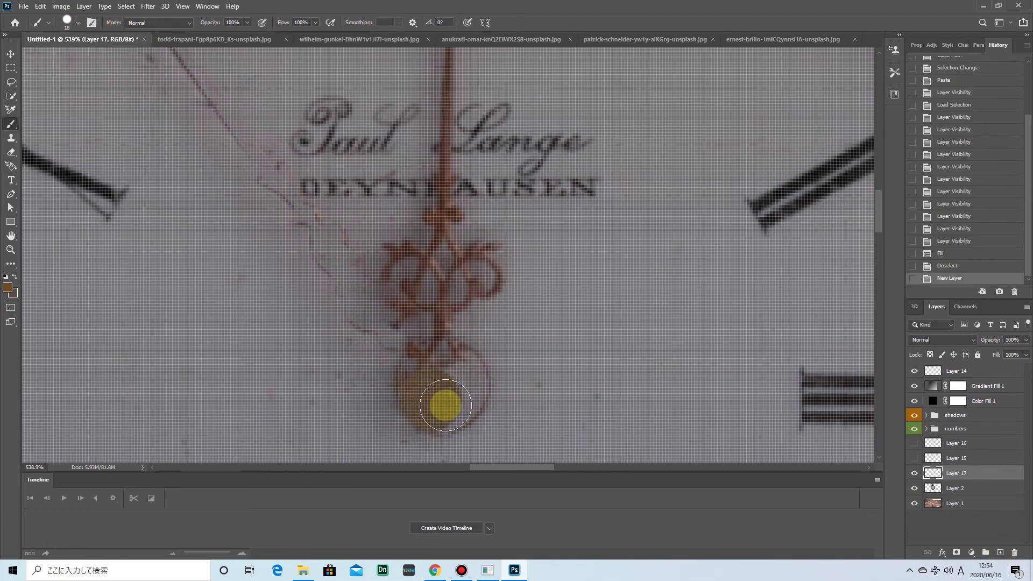
Sample a dark brown from the clock hand and paint it over the round bob
{"action": "left_click", "coordinate": [7, 287]}
{"action": "left_click", "coordinate": [423, 392]}
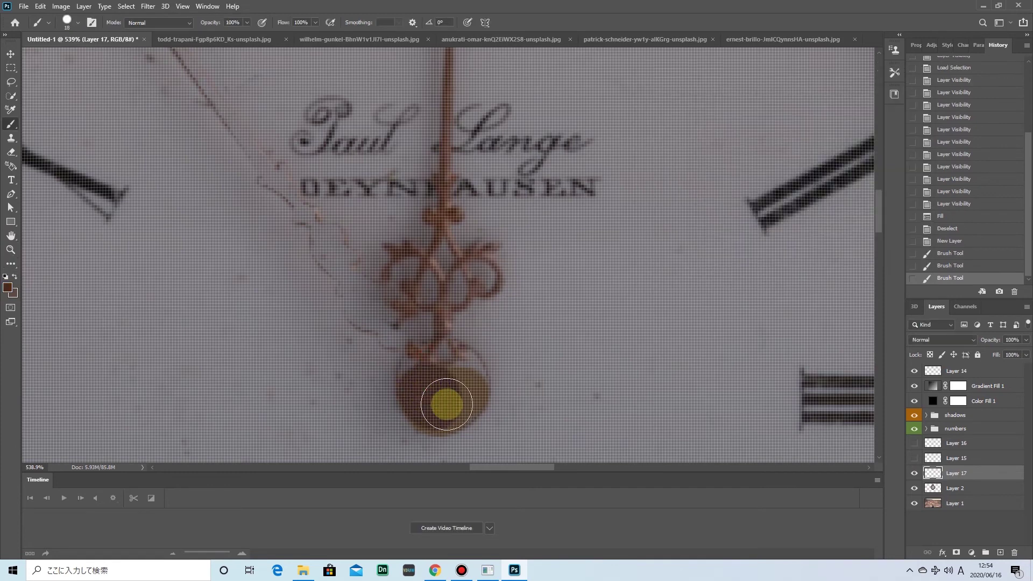
{"action": "left_click", "coordinate": [469, 356]}
{"action": "left_click_drag", "start_coordinate": [470, 357], "coordinate": [441, 370]}
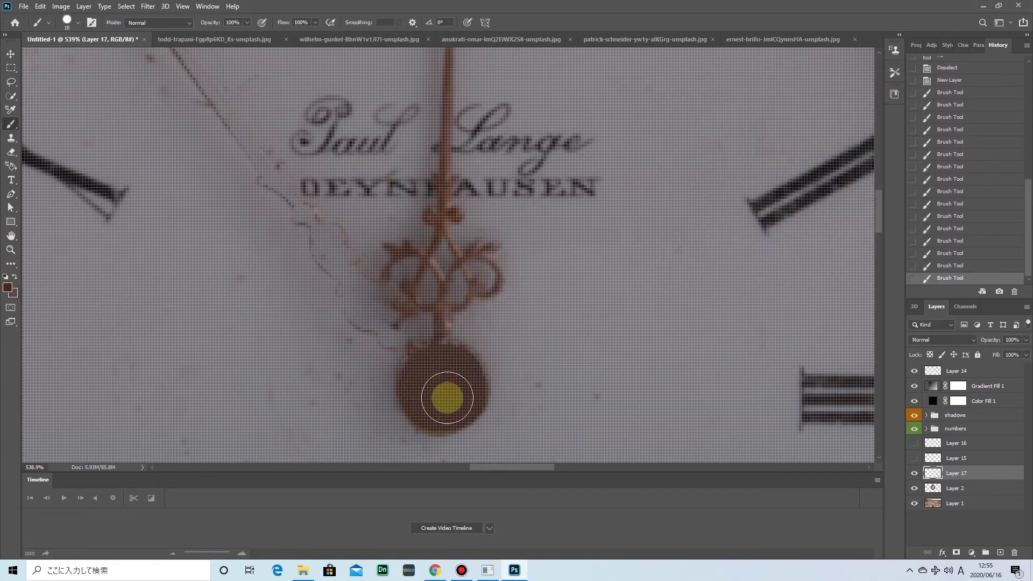
Sample the pendulum again and settle on brown 684f46 as the paint colour
{"action": "left_click", "coordinate": [7, 287]}
{"action": "left_click", "coordinate": [910, 95]}
{"action": "left_click", "coordinate": [7, 287]}
{"action": "left_click", "coordinate": [447, 270]}
{"action": "left_click", "coordinate": [873, 102]}
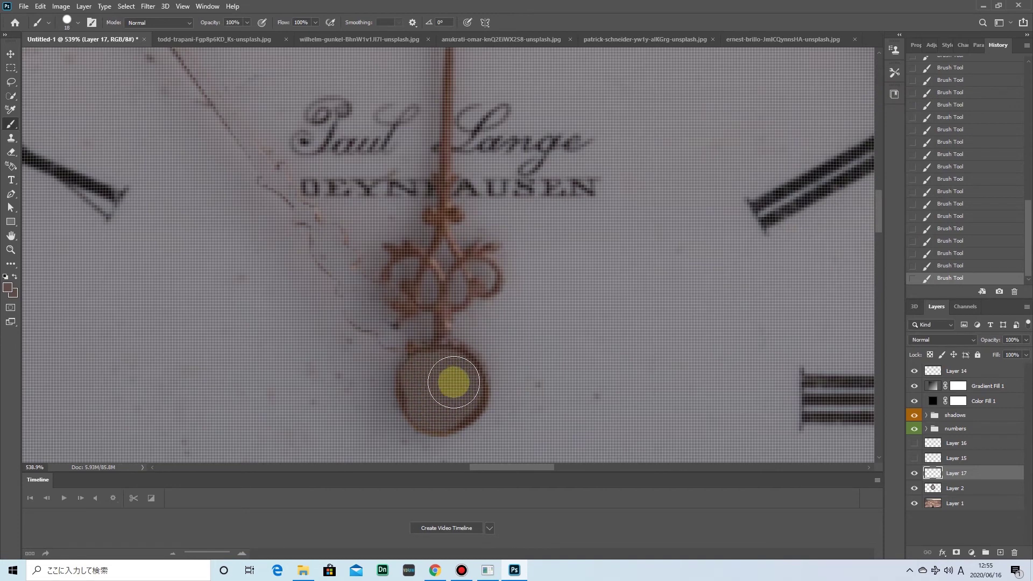
{"action": "left_click", "coordinate": [890, 97]}
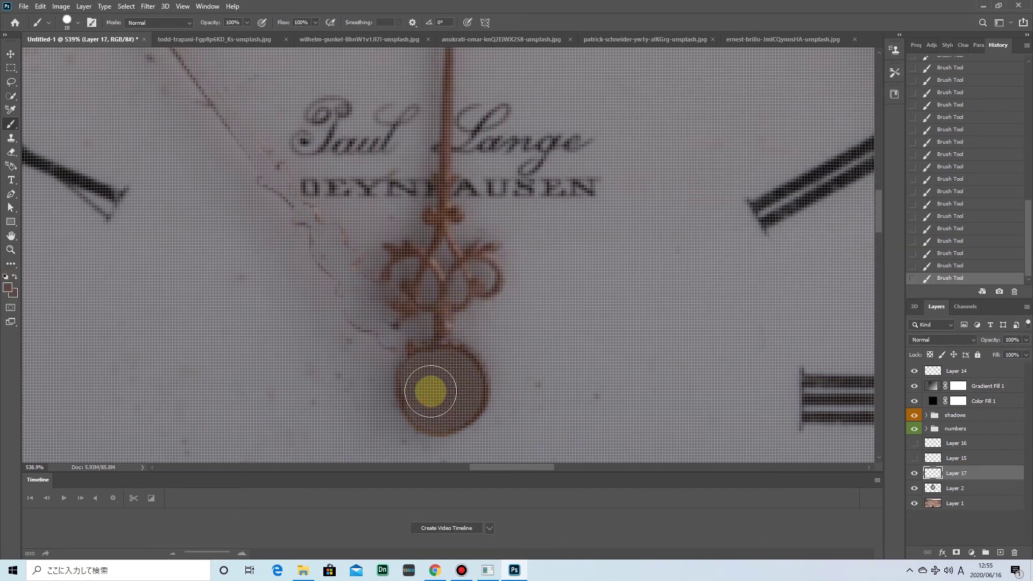
{"action": "left_click", "coordinate": [7, 287]}
{"action": "left_click_drag", "start_coordinate": [438, 257], "coordinate": [431, 341]}
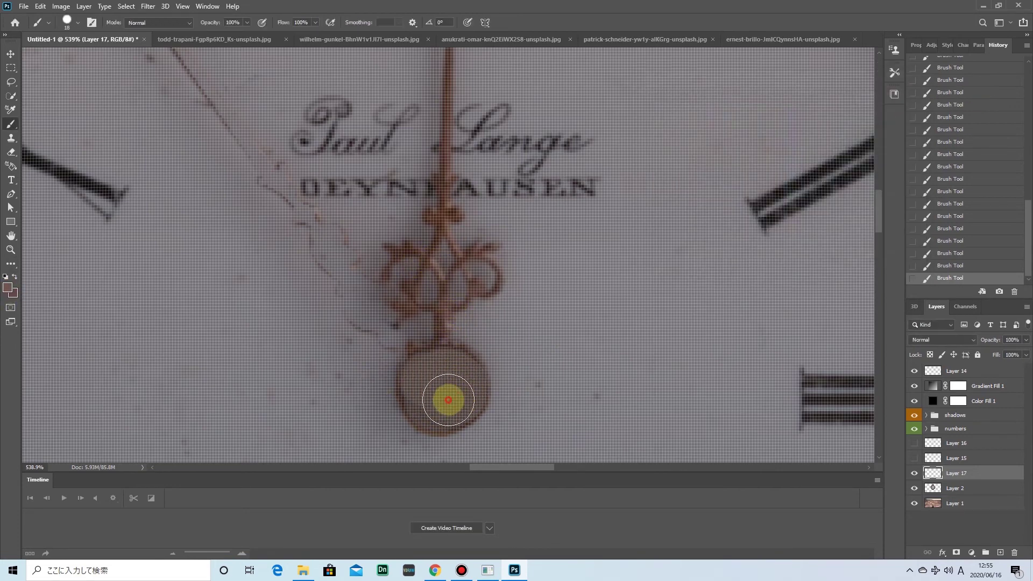
{"action": "scroll", "coordinate": [229, 266], "scroll_direction": "up", "scroll_amount": 2}
{"action": "key", "text": "Return"}
{"action": "scroll", "coordinate": [438, 419], "scroll_direction": "down", "scroll_amount": 2}
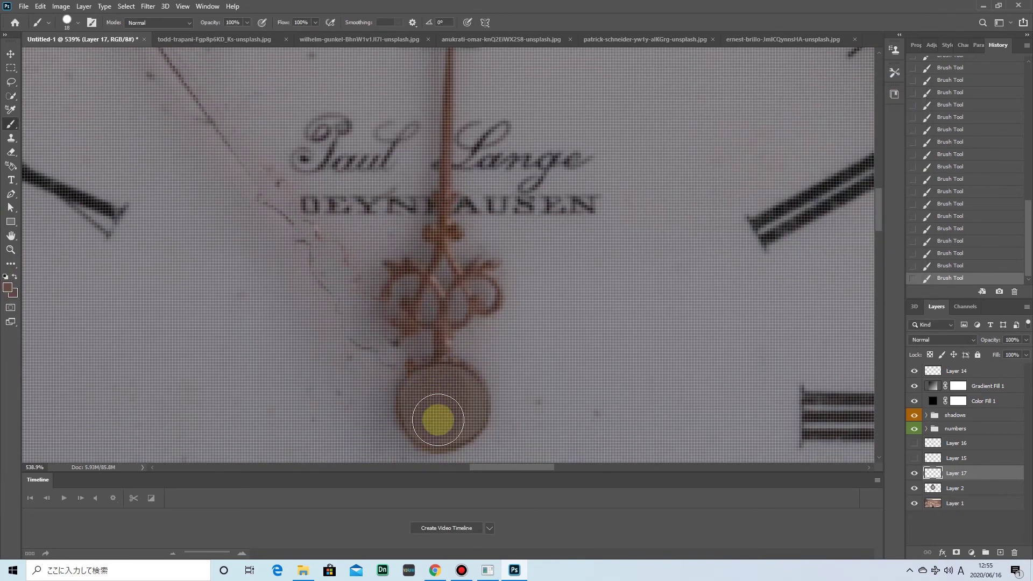
Shift the paint colour toward a warmer, darker brown and enlarge the brush to 30
{"action": "left_click", "coordinate": [7, 287]}
{"action": "left_click", "coordinate": [789, 224]}
{"action": "left_click_drag", "start_coordinate": [738, 161], "coordinate": [721, 186]}
{"action": "left_click", "coordinate": [795, 225]}
{"action": "key", "text": "Return"}
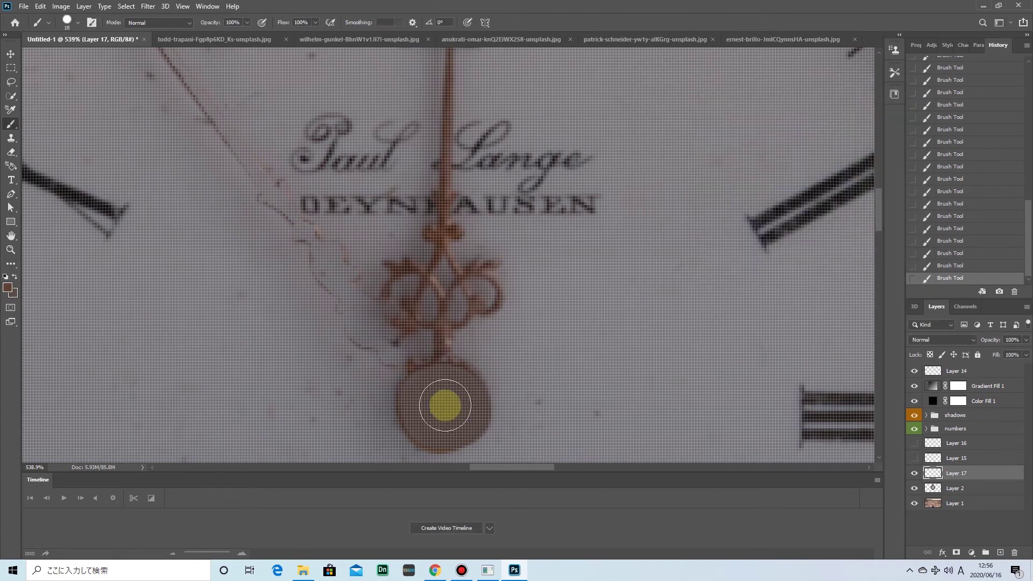
{"action": "left_click", "coordinate": [8, 288]}
{"action": "key", "text": "Return"}
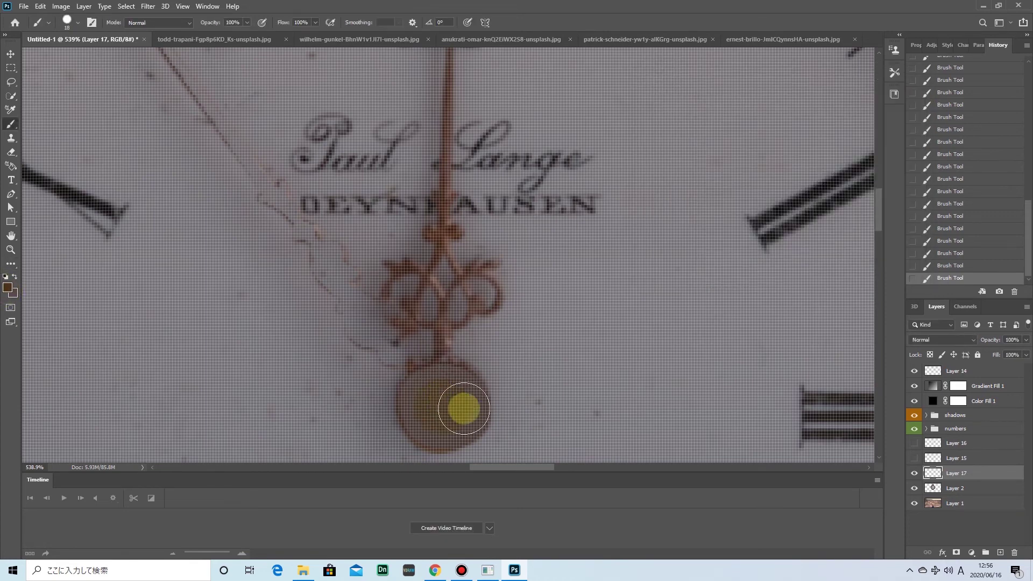
{"action": "key", "text": "bracketright"}
Try a brighter olive shade, then return to a dark brown sampled from the pendulum
{"action": "left_click", "coordinate": [7, 287]}
{"action": "key", "text": "Return"}
{"action": "scroll", "coordinate": [438, 404], "scroll_direction": "down", "scroll_amount": 1}
{"action": "left_click", "coordinate": [8, 287]}
{"action": "left_click", "coordinate": [443, 262]}
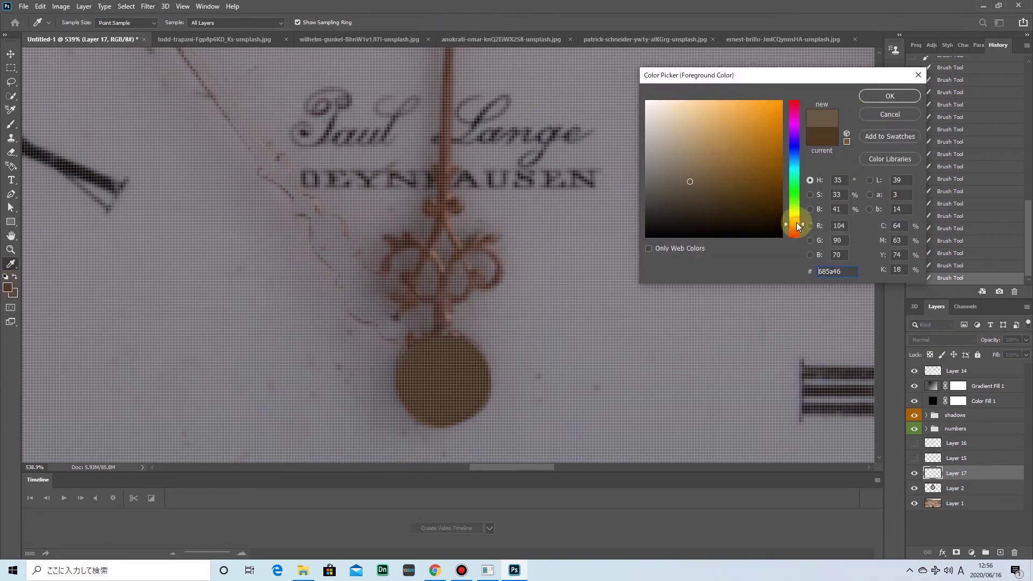
{"action": "left_click_drag", "start_coordinate": [794, 224], "coordinate": [794, 217]}
{"action": "left_click", "coordinate": [780, 136]}
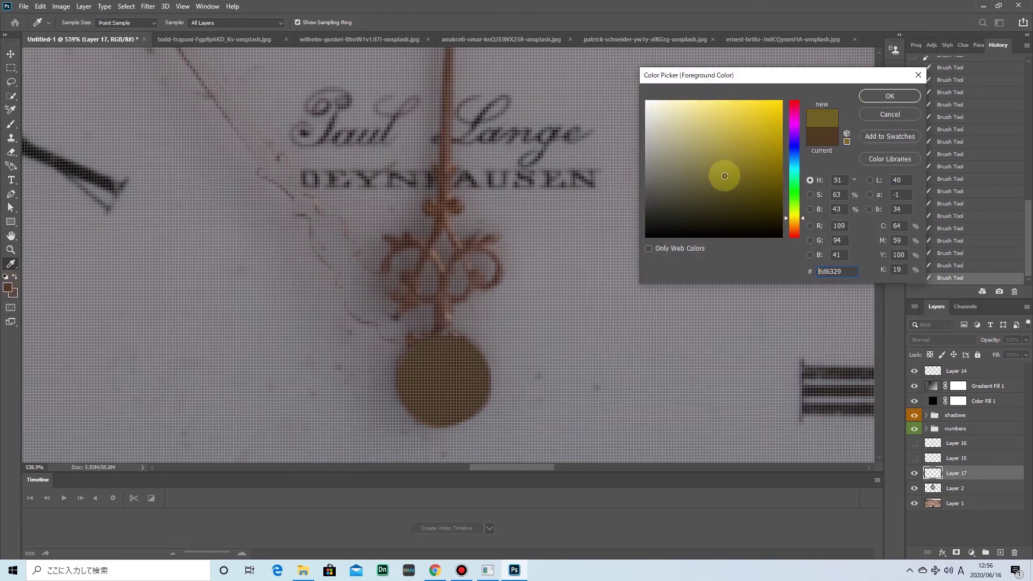
{"action": "left_click", "coordinate": [890, 96]}
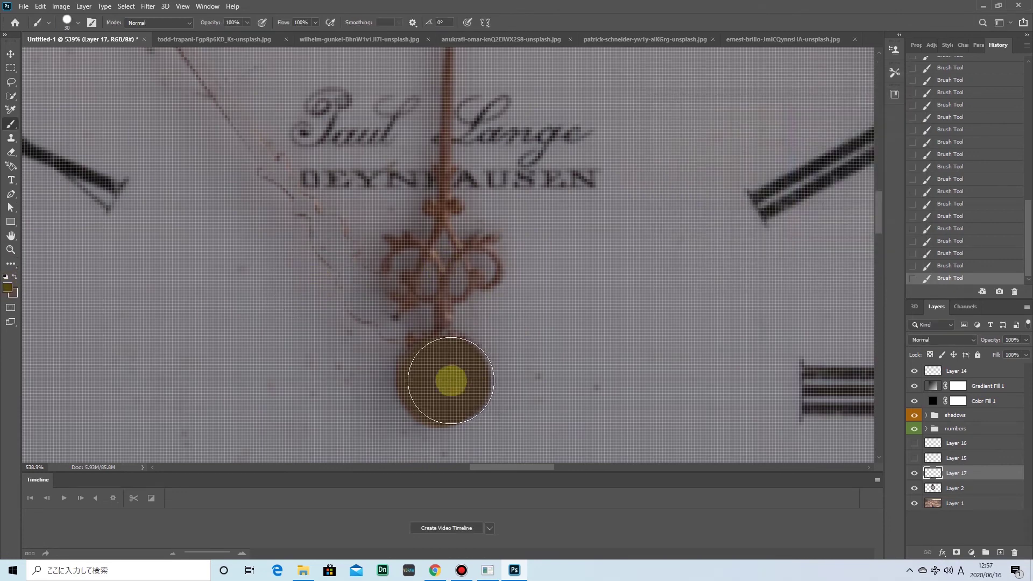
{"action": "left_click", "coordinate": [8, 287]}
{"action": "left_click", "coordinate": [441, 279]}
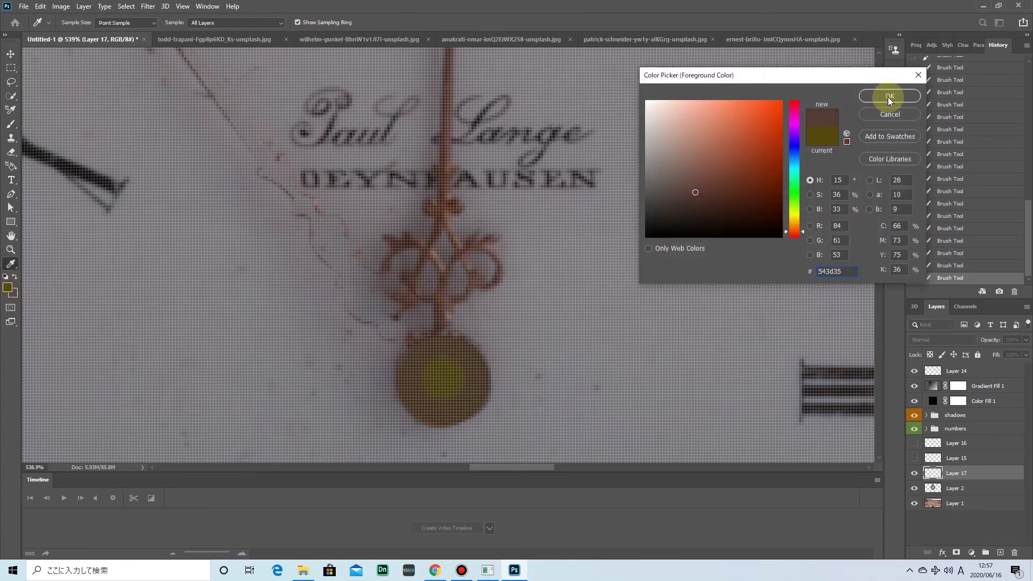
{"action": "left_click", "coordinate": [888, 98]}
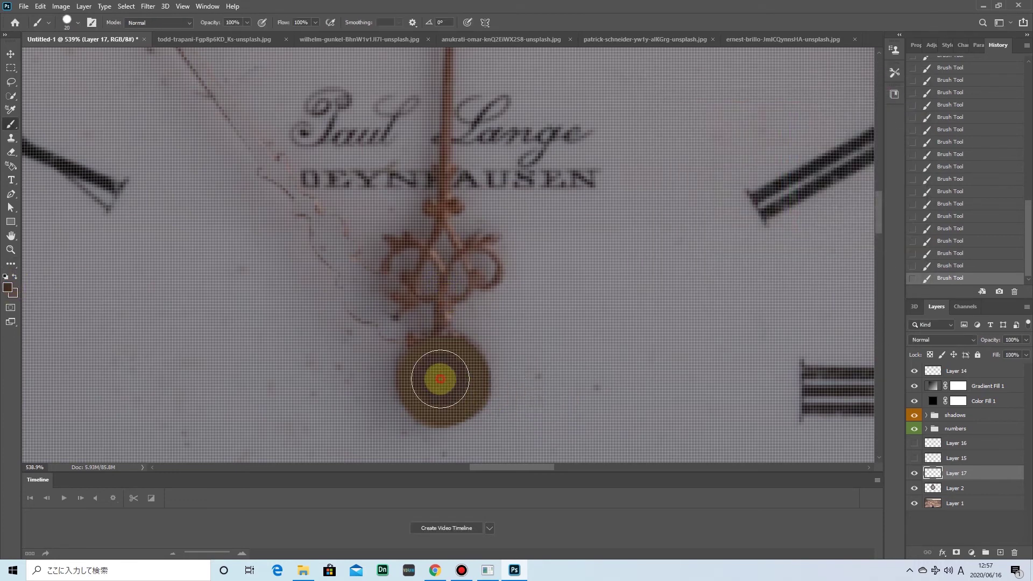
Zoom in on the pendulum bob and sample a fresh brown from it
{"action": "left_click", "coordinate": [10, 250]}
{"action": "mouse_move", "coordinate": [473, 272]}
{"action": "left_mouse_down"}
{"action": "mouse_move", "coordinate": [452, 288]}
{"action": "mouse_move", "coordinate": [495, 265]}
{"action": "left_mouse_up"}
{"action": "left_click_drag", "start_coordinate": [407, 293], "coordinate": [417, 279]}
{"action": "left_click", "coordinate": [10, 286]}
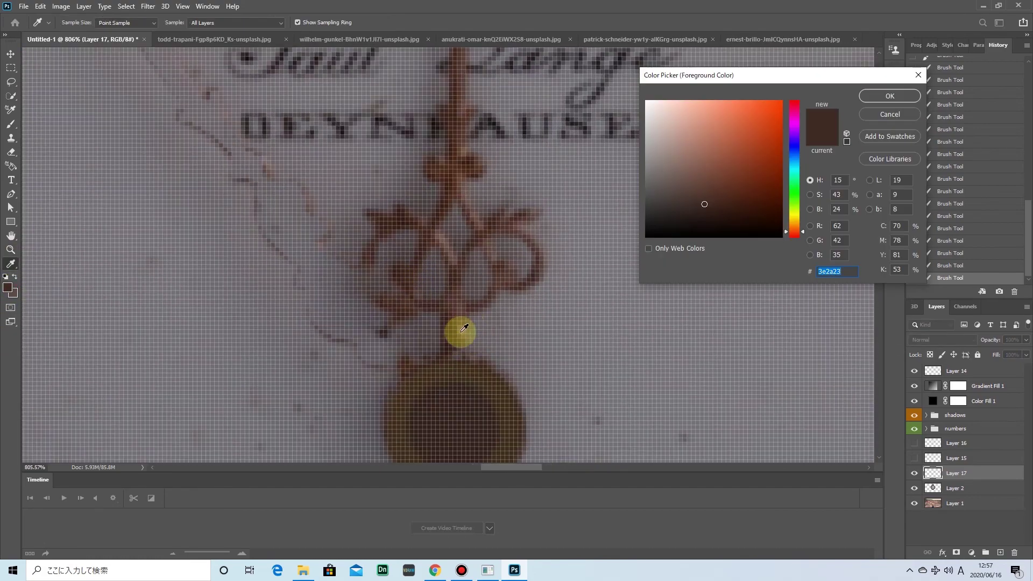
{"action": "left_click", "coordinate": [898, 98]}
{"action": "scroll", "coordinate": [450, 415], "scroll_direction": "down", "scroll_amount": 1}
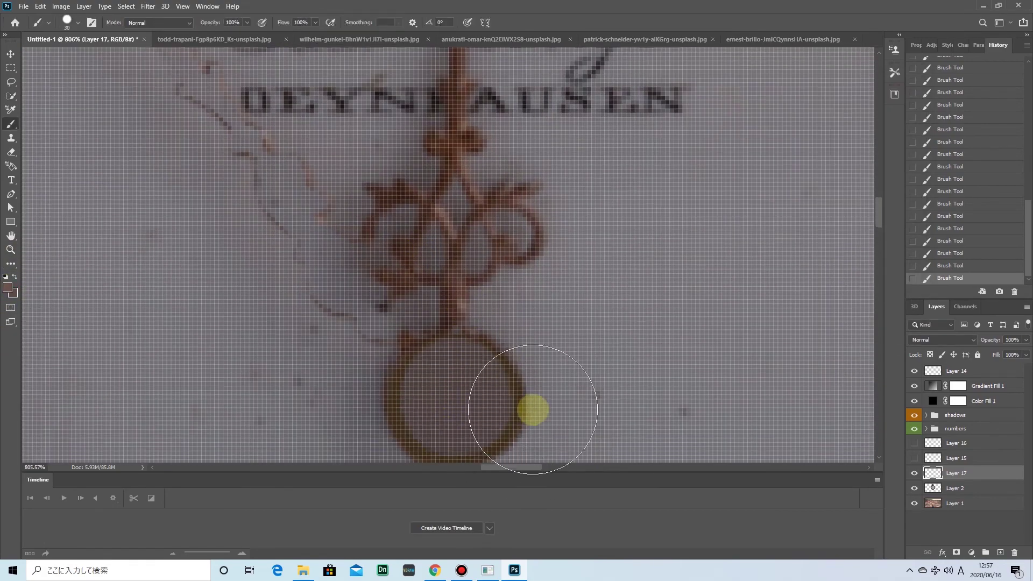
{"action": "left_click", "coordinate": [15, 286]}
{"action": "left_click", "coordinate": [456, 324]}
{"action": "key", "text": "Return"}
{"action": "left_click", "coordinate": [68, 22]}
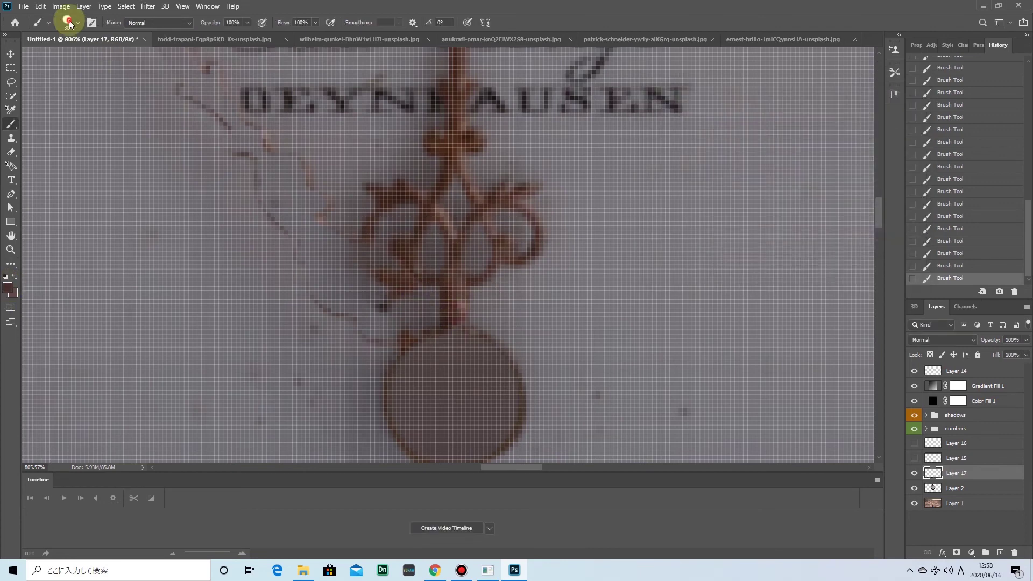
Sample lighter brown 786059 from the bob and set the brush size to 15
{"action": "left_click", "coordinate": [55, 102]}
{"action": "left_click", "coordinate": [428, 380]}
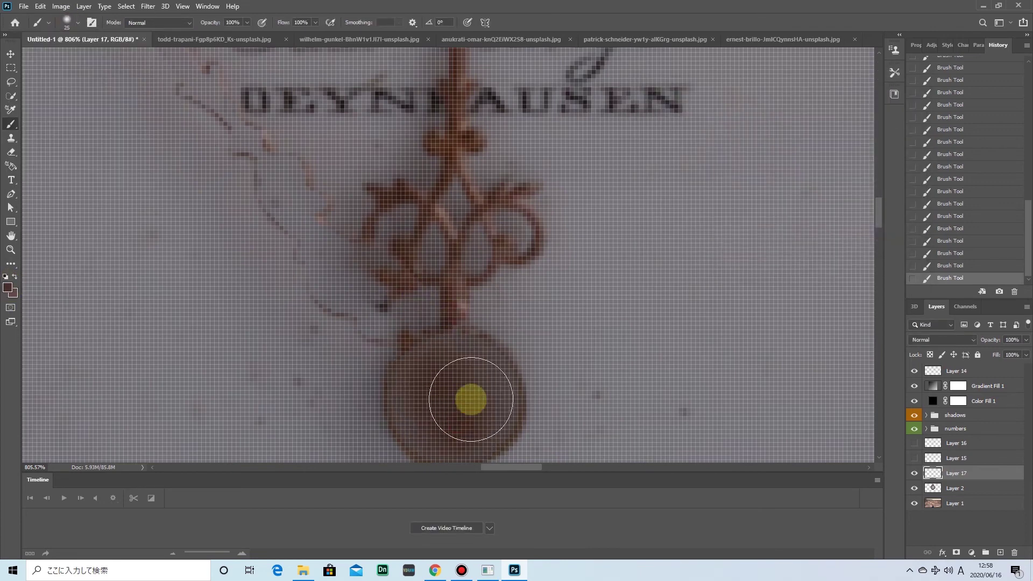
{"action": "left_click", "coordinate": [8, 288]}
{"action": "left_click", "coordinate": [447, 297]}
{"action": "left_click", "coordinate": [867, 98]}
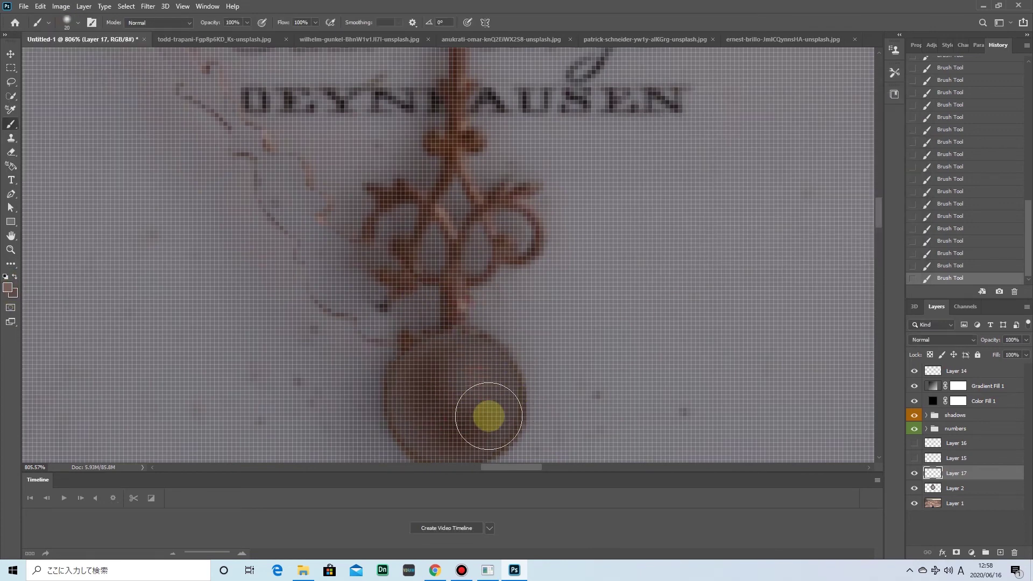
{"action": "left_click", "coordinate": [7, 288]}
{"action": "key", "text": "Return"}
{"action": "key", "text": "bracketright"}
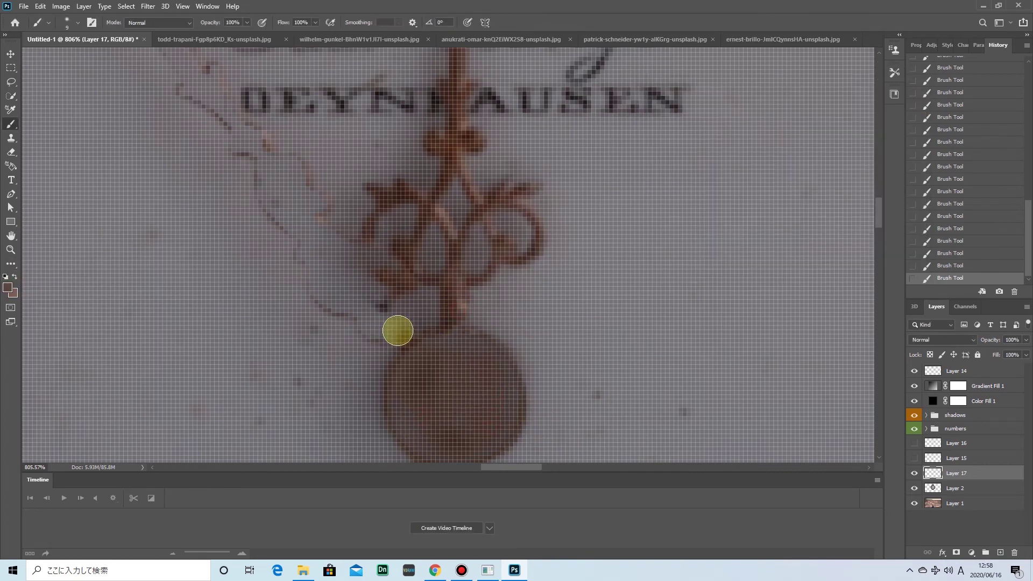
Resample the hand's colour, redo the last stroke on the bob, and view the whole watch
{"action": "left_click", "coordinate": [48, 22]}
{"action": "left_click", "coordinate": [434, 362]}
{"action": "scroll", "coordinate": [480, 409], "scroll_direction": "down", "scroll_amount": 2}
{"action": "left_click", "coordinate": [8, 290]}
{"action": "key", "text": "Return"}
{"action": "key", "text": "ctrl+z"}
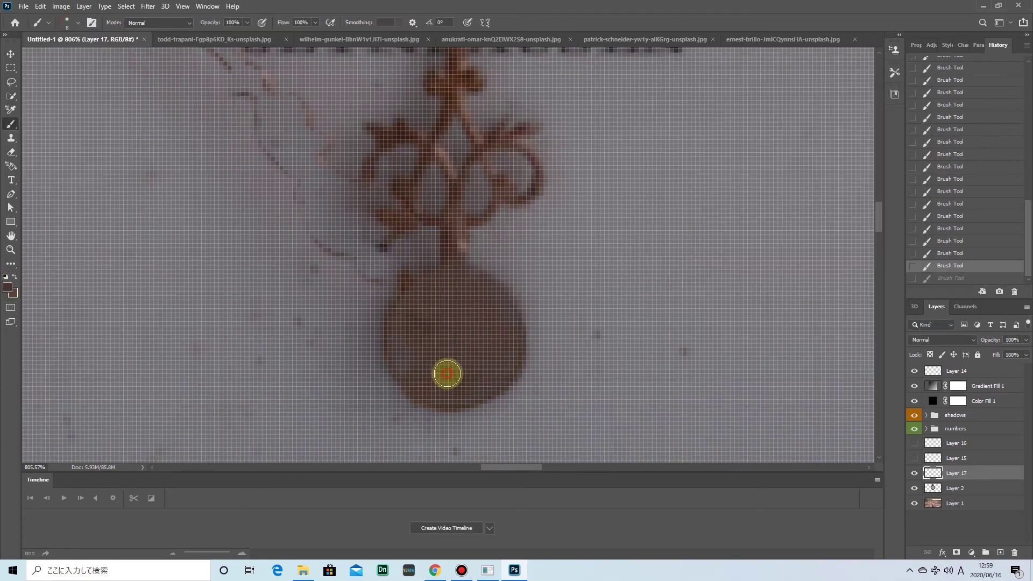
{"action": "left_click", "coordinate": [447, 374]}
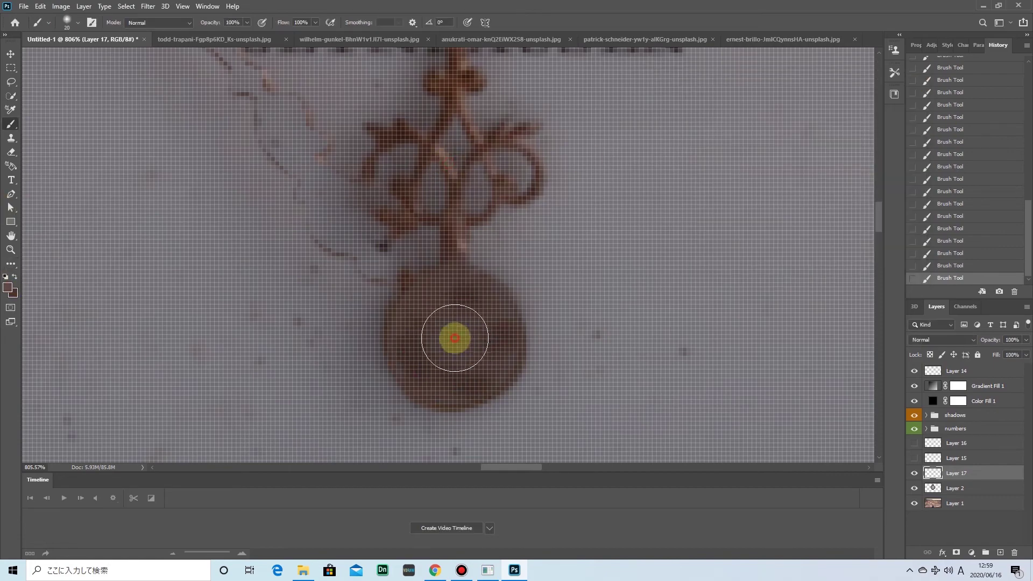
{"action": "key", "text": "ctrl+0"}
Start a Pen path at the tip of the thin reddish hand line
{"action": "key", "text": "p"}
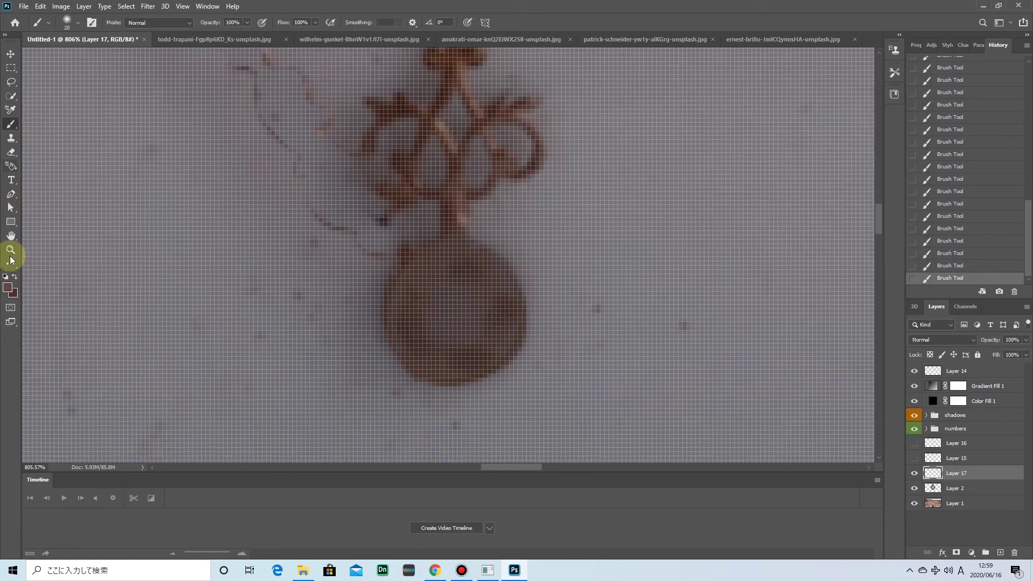
{"action": "scroll", "coordinate": [436, 191], "scroll_direction": "up", "scroll_amount": 5}
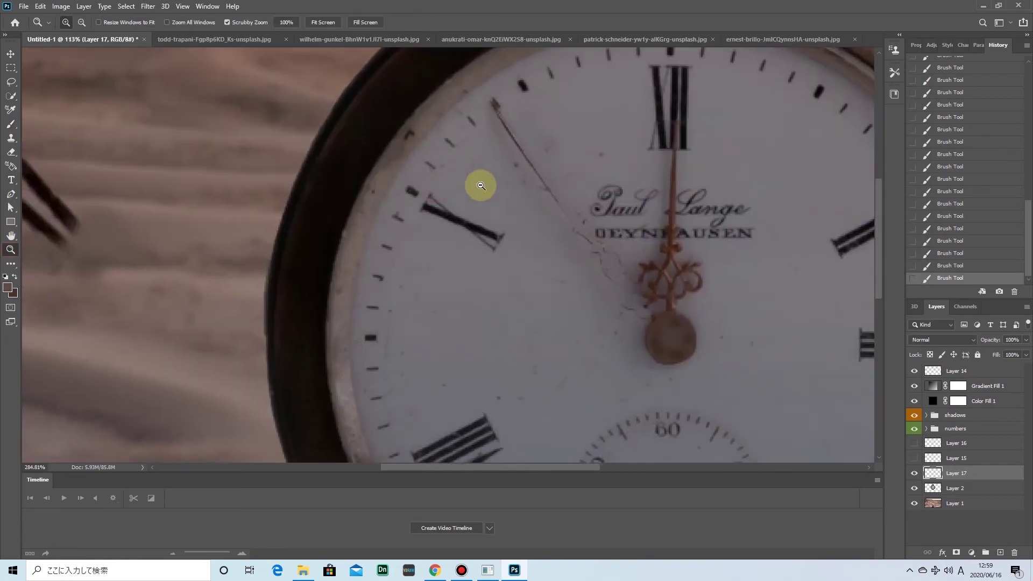
{"action": "left_click", "coordinate": [490, 100]}
Turn the first path around the thin hand into a selection, Content-Aware fill it on Layer 2, and deselect
{"action": "left_click", "coordinate": [491, 101]}
{"action": "right_click", "coordinate": [541, 166]}
{"action": "left_click", "coordinate": [576, 199]}
{"action": "key", "text": "w"}
{"action": "key", "text": "shift+F5"}
{"action": "left_click", "coordinate": [768, 132]}
{"action": "key", "text": "shift+F5"}
{"action": "left_click", "coordinate": [773, 149]}
{"action": "right_click", "coordinate": [563, 189]}
{"action": "left_click", "coordinate": [586, 194]}
Trace the thin hand again with the Pen tool, Content-Aware fill it, and deselect
{"action": "key", "text": "p"}
{"action": "left_click", "coordinate": [495, 106]}
{"action": "left_click", "coordinate": [495, 106]}
{"action": "right_click", "coordinate": [541, 166]}
{"action": "key", "text": "Return"}
{"action": "right_click", "coordinate": [473, 161]}
{"action": "left_click", "coordinate": [572, 300]}
{"action": "key", "text": "ctrl+d"}
Trace the hairline crack with the Pen tool, Content-Aware fill it, and deselect
{"action": "left_click", "coordinate": [580, 205]}
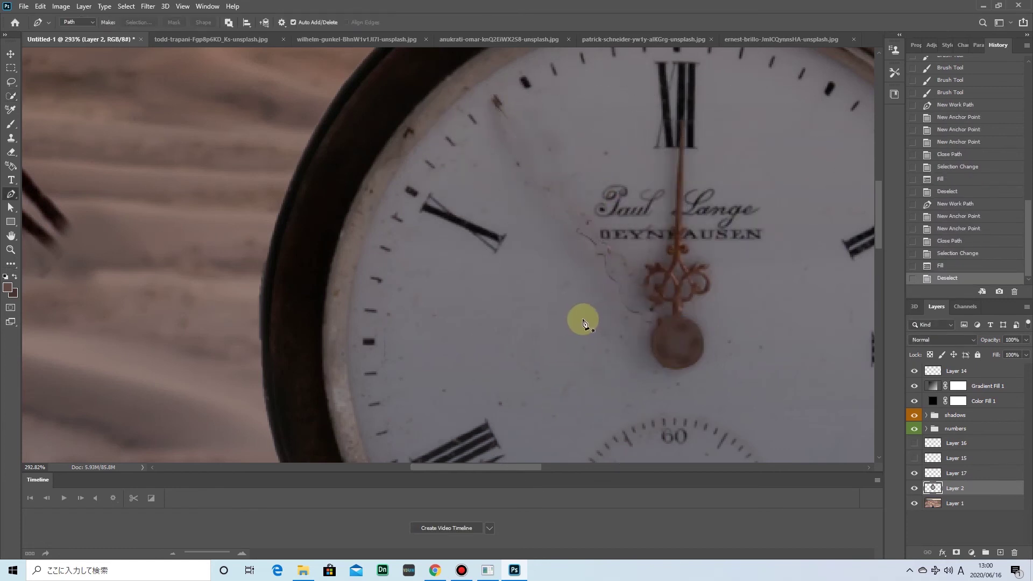
{"action": "left_click", "coordinate": [597, 224]}
{"action": "left_click", "coordinate": [599, 238]}
{"action": "left_click", "coordinate": [612, 244]}
{"action": "left_click", "coordinate": [628, 266]}
{"action": "left_click", "coordinate": [636, 278]}
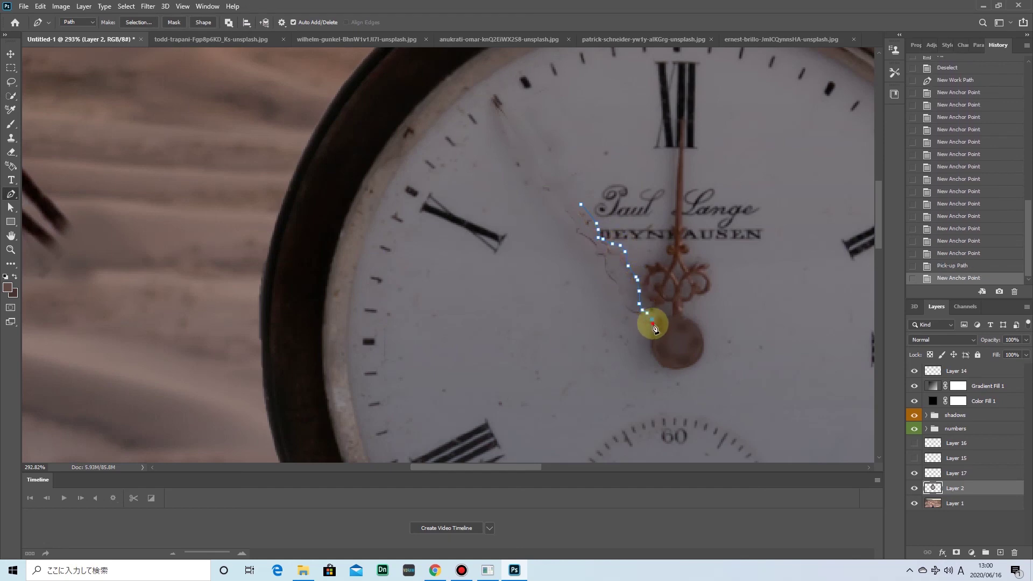
{"action": "left_click", "coordinate": [576, 208]}
{"action": "right_click", "coordinate": [575, 207]}
{"action": "key", "text": "Return"}
{"action": "right_click", "coordinate": [581, 244]}
{"action": "left_click", "coordinate": [649, 350]}
{"action": "key", "text": "ctrl+d"}
Sample the dial colour and paint over the repaired area with a 60% opacity brush
{"action": "left_click", "coordinate": [8, 287]}
{"action": "left_click", "coordinate": [888, 95]}
{"action": "key", "text": "b"}
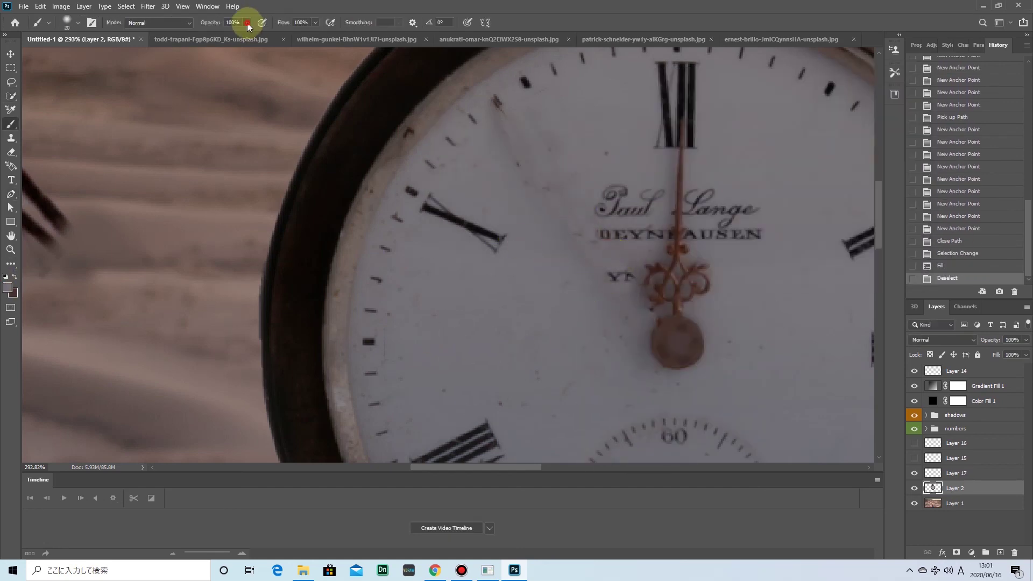
{"action": "left_click", "coordinate": [7, 288]}
{"action": "left_click", "coordinate": [650, 157]}
{"action": "key", "text": "Return"}
{"action": "left_click_drag", "start_coordinate": [606, 279], "coordinate": [588, 261]}
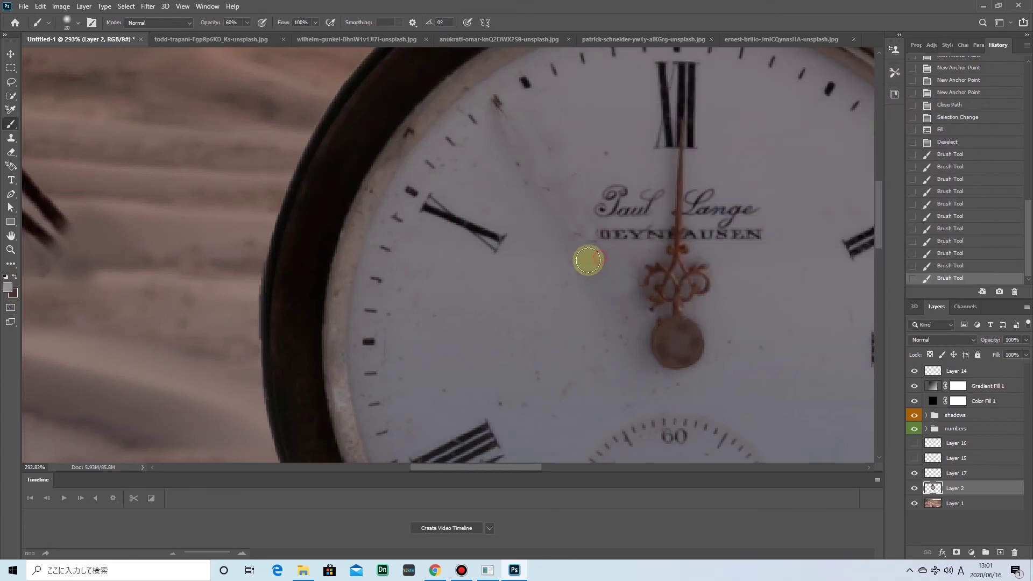
{"action": "key", "text": "ctrl+z"}
{"action": "key", "text": "ctrl+z"}
{"action": "key", "text": "ctrl+z"}
{"action": "key", "text": "ctrl+z"}
{"action": "key", "text": "ctrl+z"}
{"action": "key", "text": "ctrl+z"}
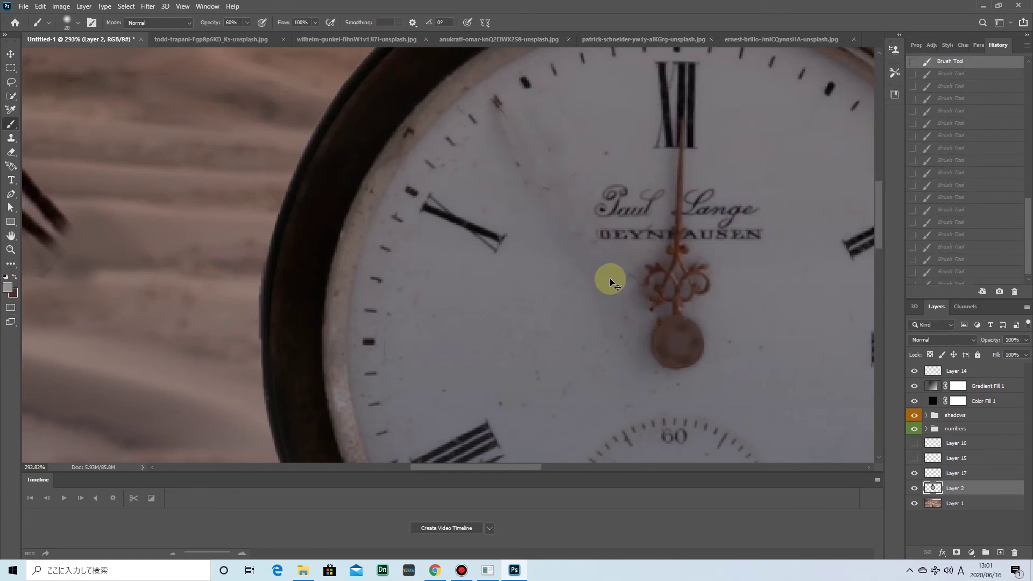
{"action": "key", "text": "ctrl+shift+z"}
{"action": "key", "text": "ctrl+shift+z"}
{"action": "key", "text": "ctrl+shift+z"}
{"action": "key", "text": "ctrl+shift+z"}
{"action": "key", "text": "ctrl+shift+z"}
{"action": "key", "text": "ctrl+shift+z"}
{"action": "key", "text": "ctrl+shift+z"}
{"action": "key", "text": "ctrl+shift+z"}
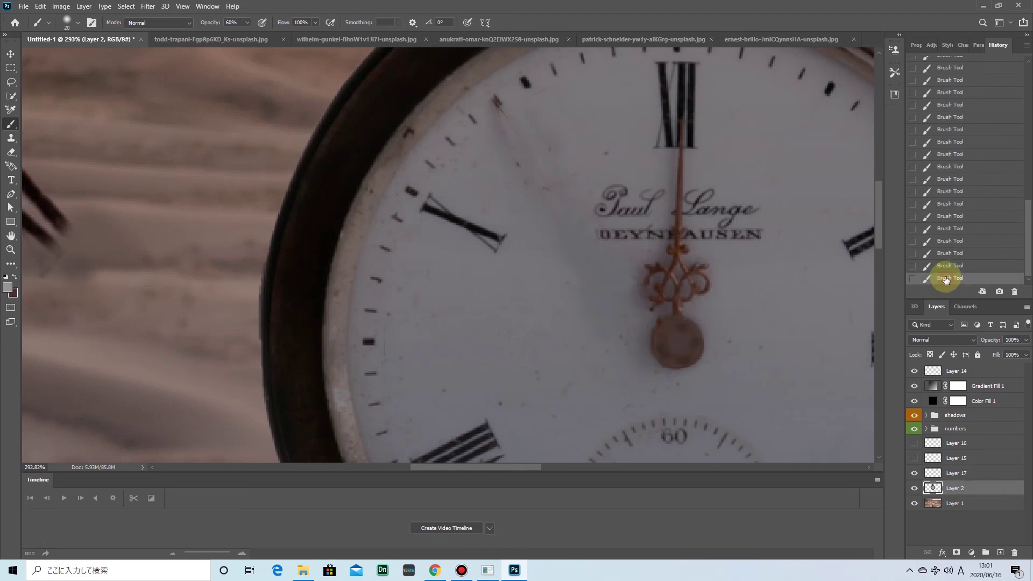
{"action": "left_click", "coordinate": [8, 287]}
{"action": "key", "text": "Return"}
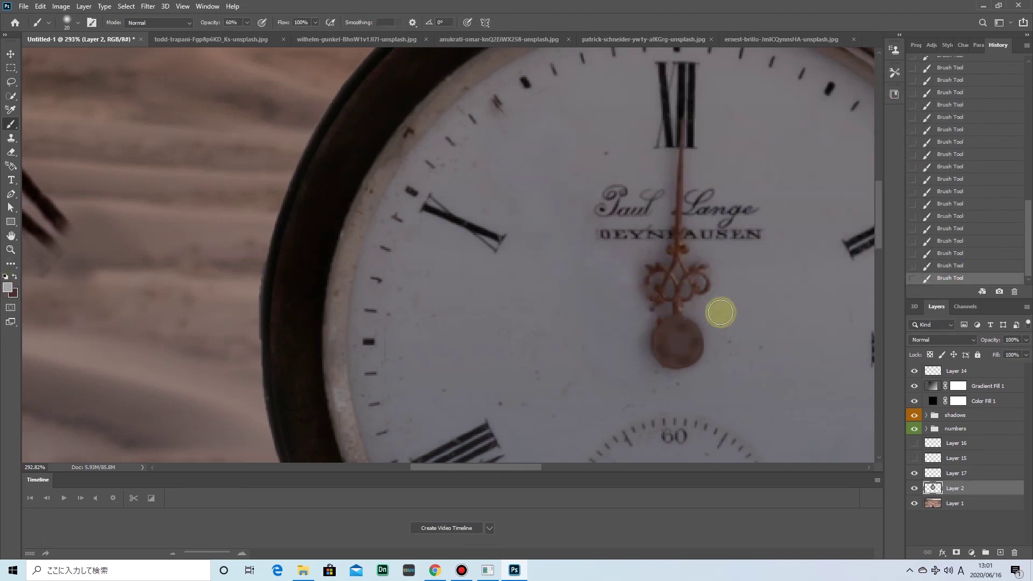
Fit the whole composition on screen
{"action": "scroll", "coordinate": [720, 312], "scroll_direction": "down", "scroll_amount": 2}
{"action": "scroll", "coordinate": [774, 350], "scroll_direction": "down", "scroll_amount": 2}
{"action": "key", "text": "z"}
{"action": "key", "text": "ctrl+0"}
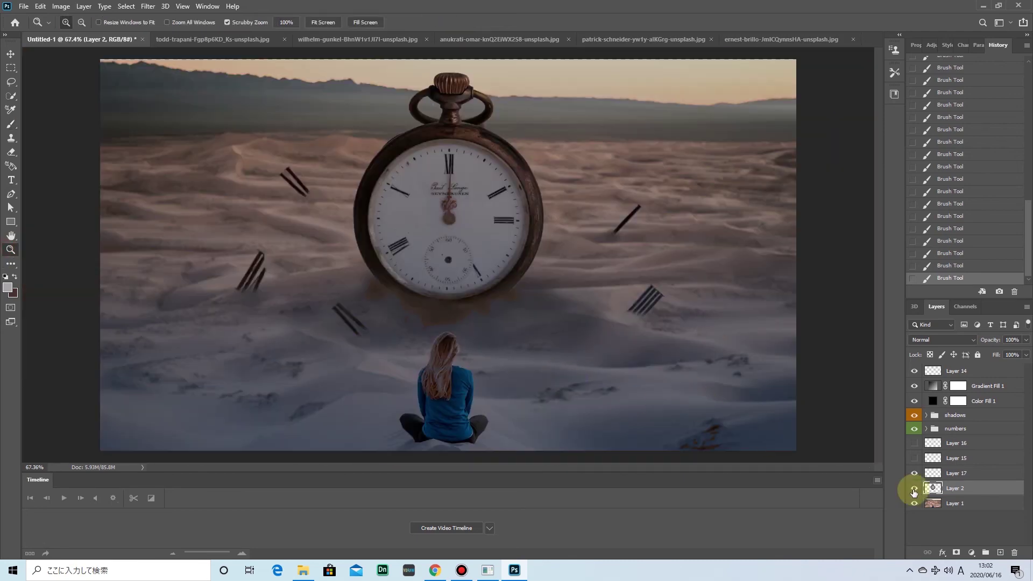
Show the gradient fill again and lower Color Fill 1 opacity to 36%
{"action": "left_click", "coordinate": [914, 386]}
{"action": "left_click", "coordinate": [984, 400]}
{"action": "left_click", "coordinate": [1025, 339]}
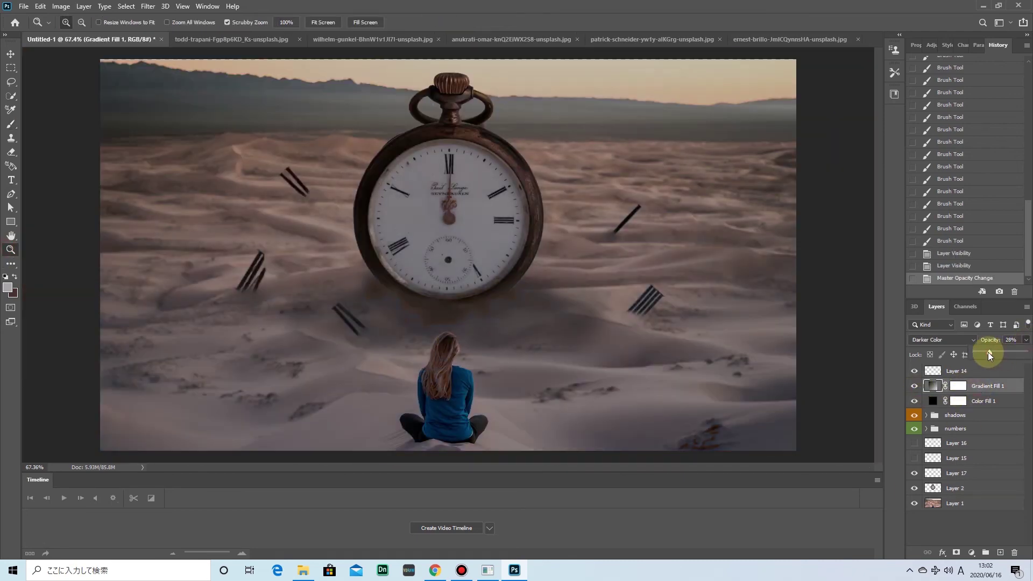
{"action": "left_click_drag", "start_coordinate": [987, 352], "coordinate": [994, 354]}
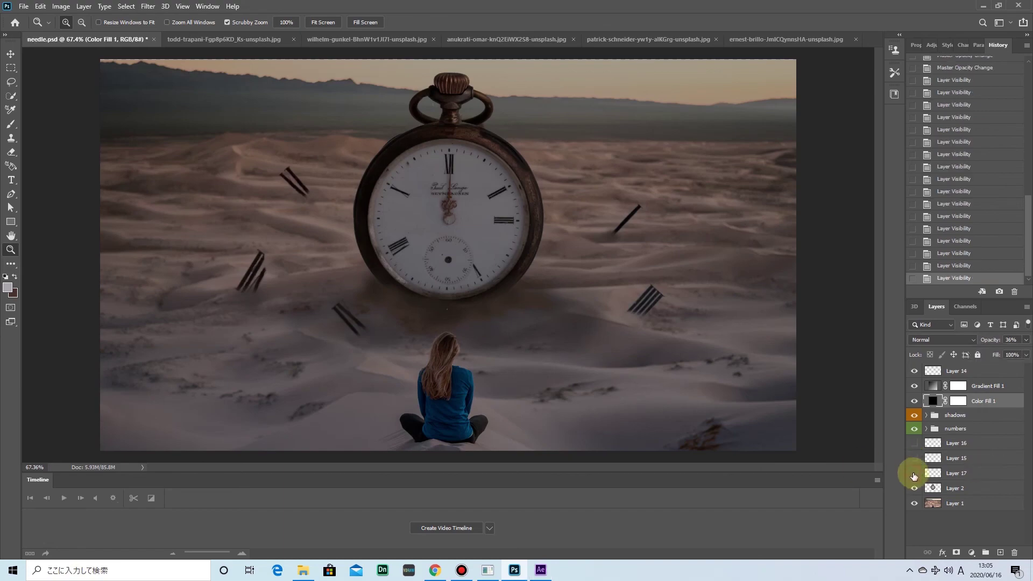
Save the file as needle.psd with only the clock-hand Layer 16 visible
{"action": "key", "text": "ctrl+shift+s"}
{"action": "left_click", "coordinate": [613, 379]}
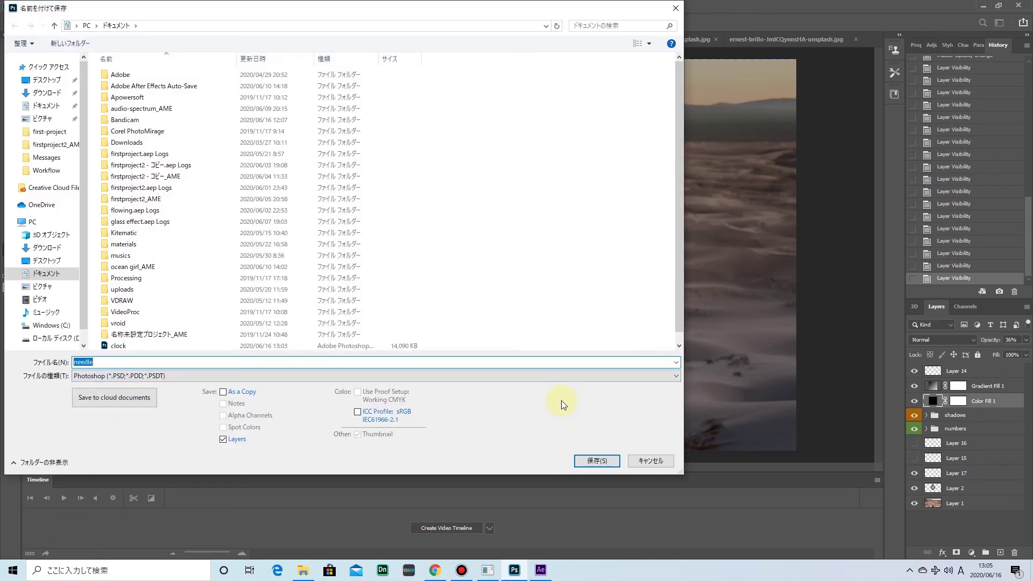
{"action": "left_click", "coordinate": [646, 461]}
{"action": "left_click", "coordinate": [914, 443], "text": "alt"}
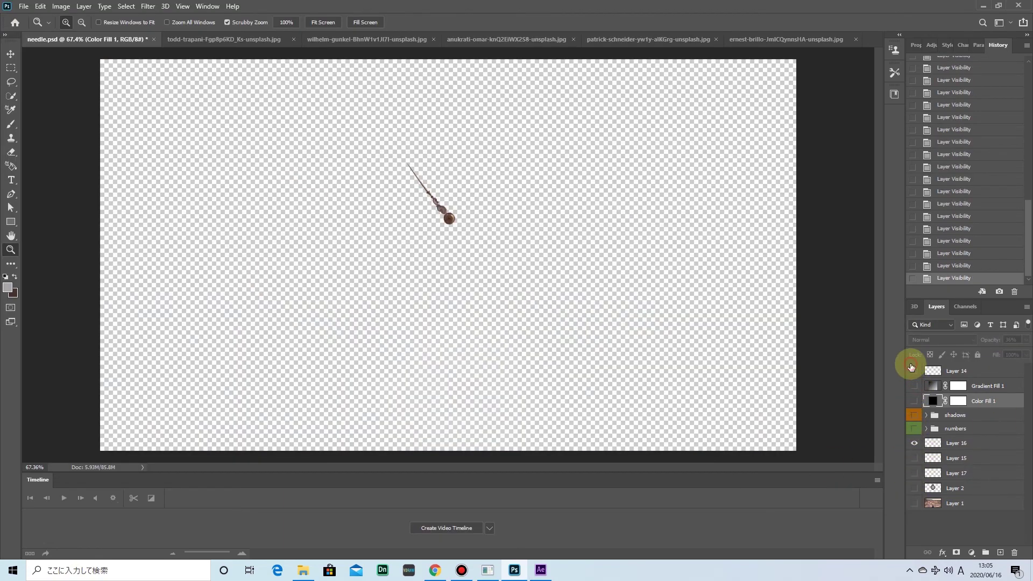
{"action": "key", "text": "ctrl+shift+s"}
{"action": "key", "text": "Return"}
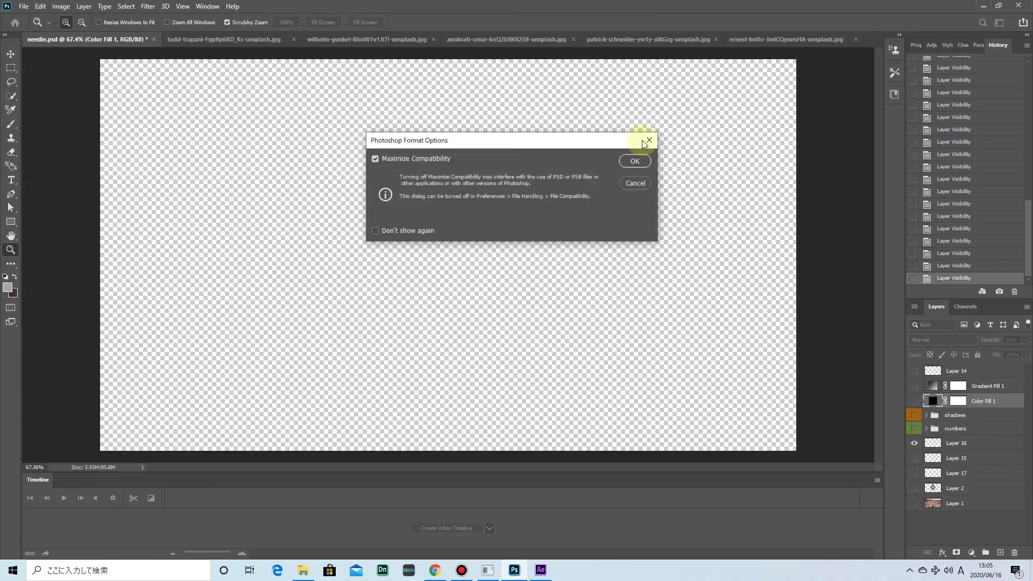
{"action": "key", "text": "Delete"}
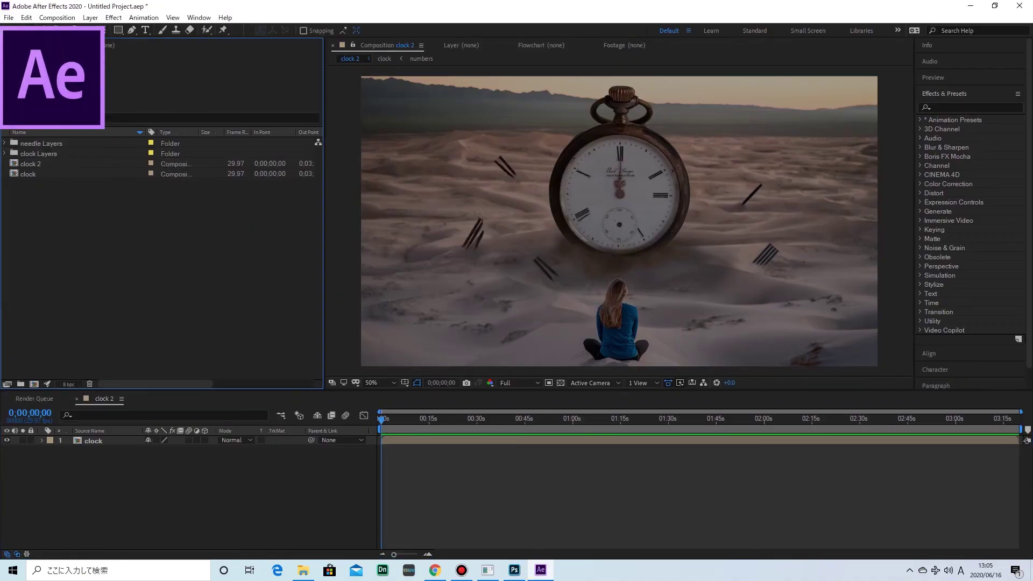
Import needle.psd as a composition into clock 2 and move its anchor to the clock centre
{"action": "left_click", "coordinate": [532, 346]}
{"action": "left_click_drag", "start_coordinate": [32, 164], "coordinate": [134, 441]}
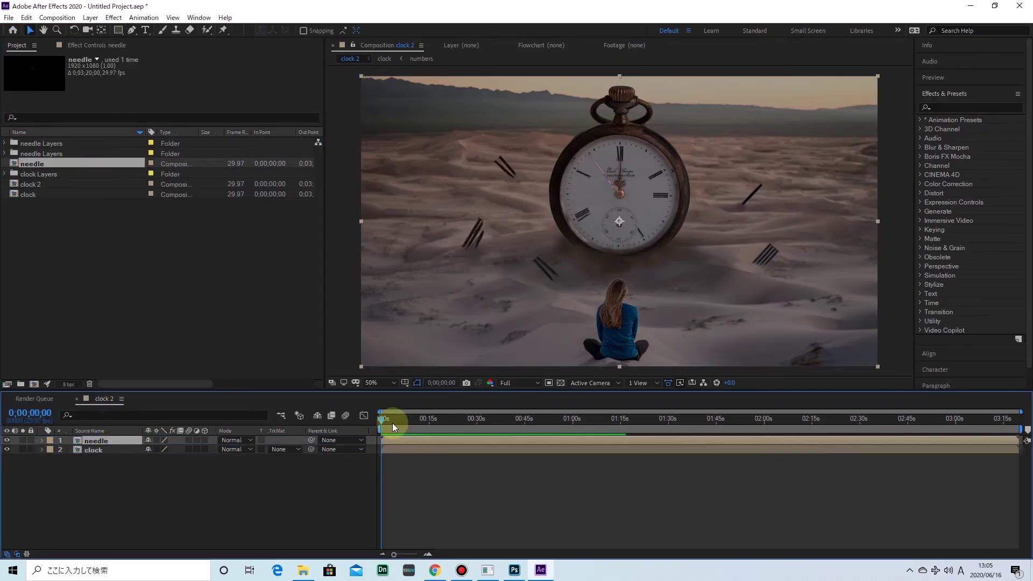
{"action": "left_click", "coordinate": [41, 441]}
{"action": "left_click", "coordinate": [52, 450]}
{"action": "key", "text": "y"}
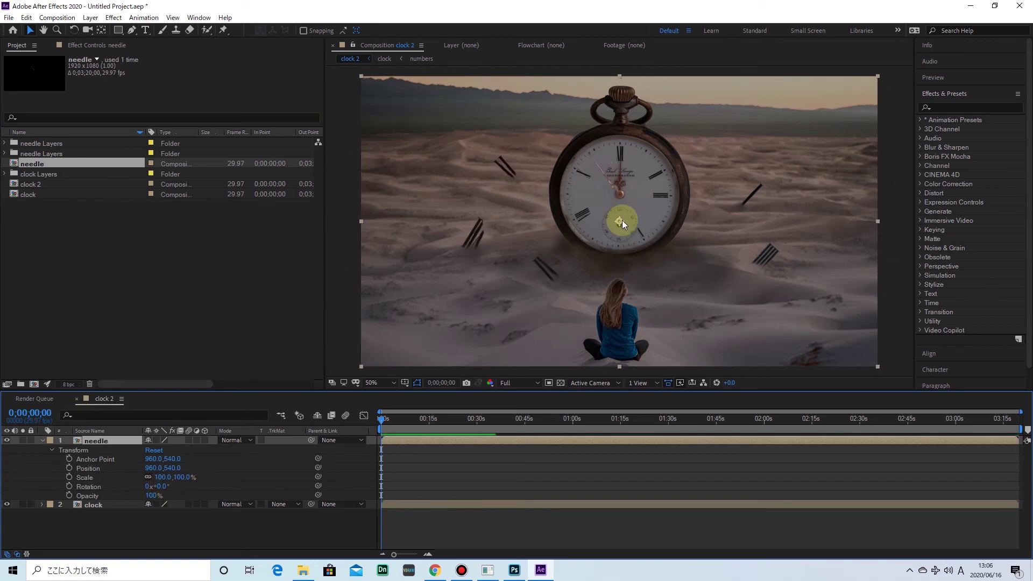
{"action": "left_click_drag", "start_coordinate": [617, 225], "coordinate": [620, 195]}
{"action": "left_click_drag", "start_coordinate": [166, 488], "coordinate": [318, 491]}
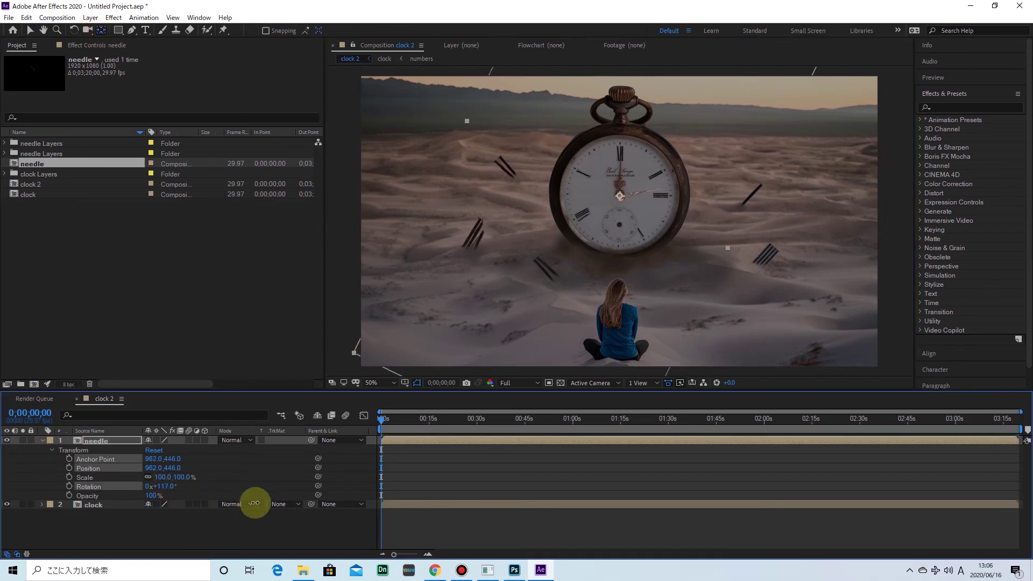
Keyframe the needle's Rotation from 0° at the start to later values along the timeline
{"action": "left_click_drag", "start_coordinate": [620, 195], "coordinate": [619, 199]}
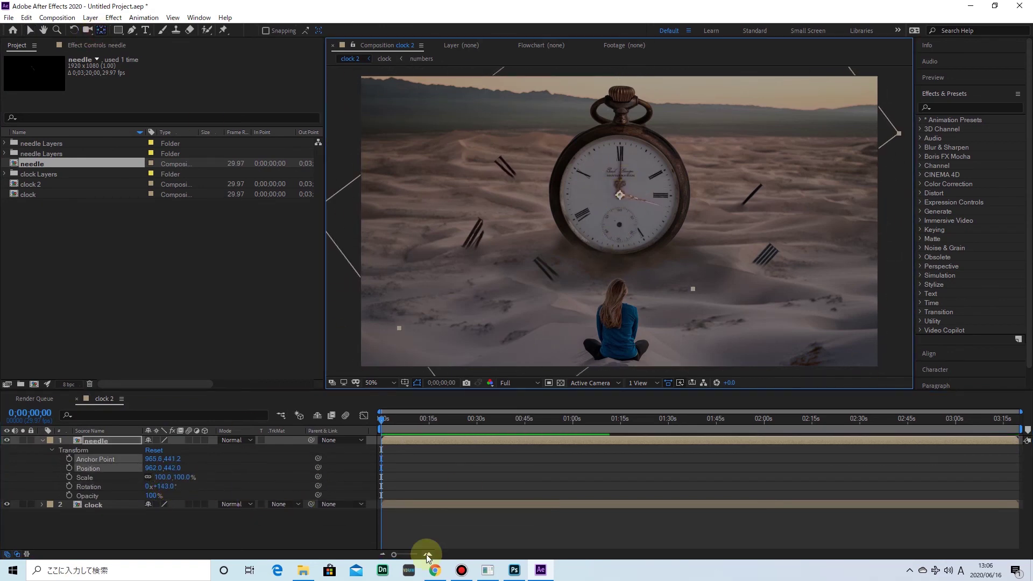
{"action": "left_click_drag", "start_coordinate": [161, 486], "coordinate": [494, 545]}
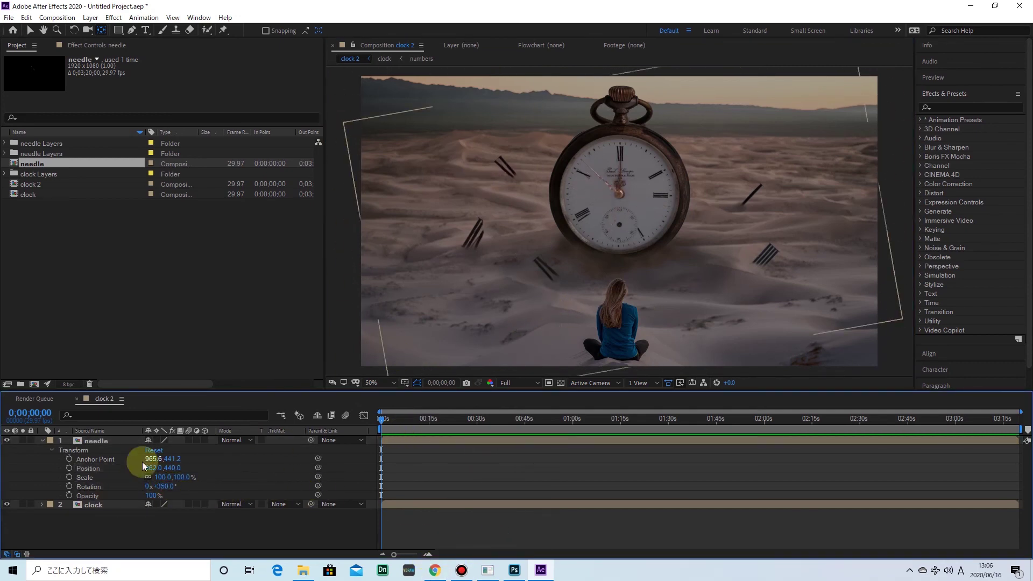
{"action": "left_click", "coordinate": [69, 487]}
{"action": "left_click", "coordinate": [164, 486]}
{"action": "type", "text": "0"}
{"action": "key", "text": "Return"}
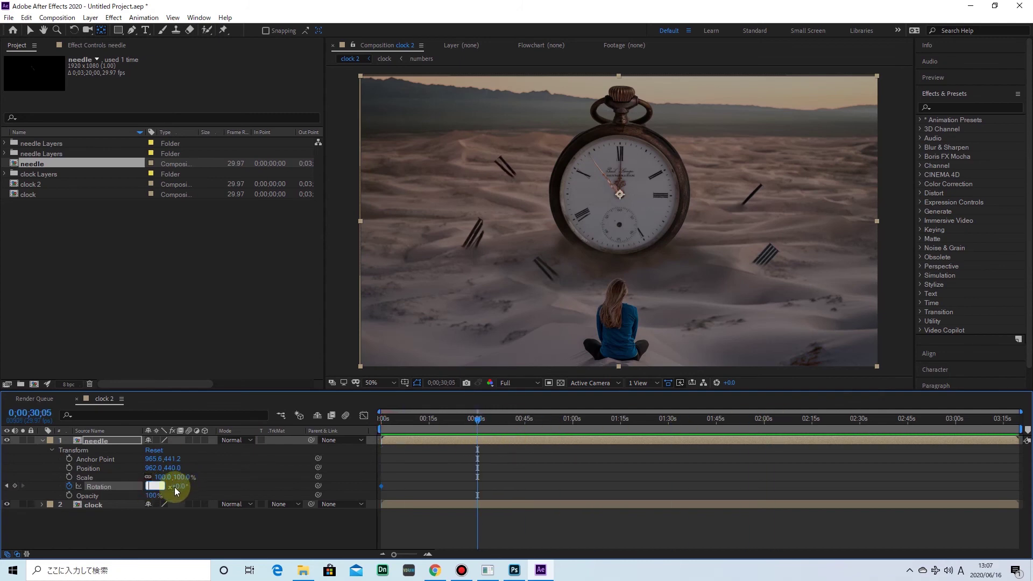
{"action": "left_click_drag", "start_coordinate": [572, 421], "coordinate": [297, 456]}
{"action": "key", "text": "space"}
{"action": "double_click", "coordinate": [572, 486]}
{"action": "key", "text": "Return"}
{"action": "left_click_drag", "start_coordinate": [291, 392], "coordinate": [291, 331]}
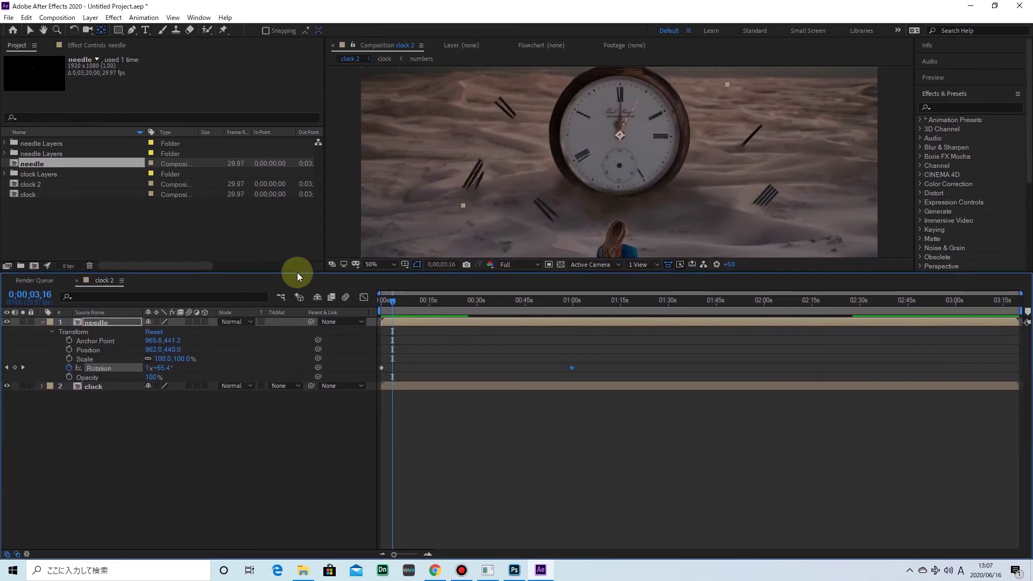
{"action": "right_click", "coordinate": [268, 364]}
{"action": "mouse_move", "coordinate": [275, 360]}
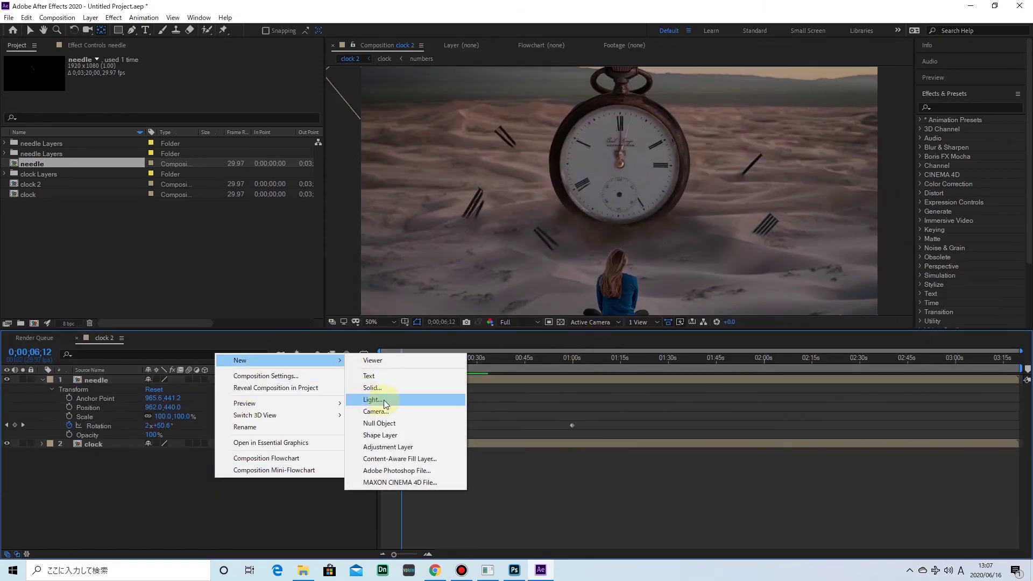
Add a spot light and turn on 3D for the needle and clock layers
{"action": "left_click", "coordinate": [373, 399]}
{"action": "left_click", "coordinate": [858, 364]}
{"action": "left_click", "coordinate": [204, 388]}
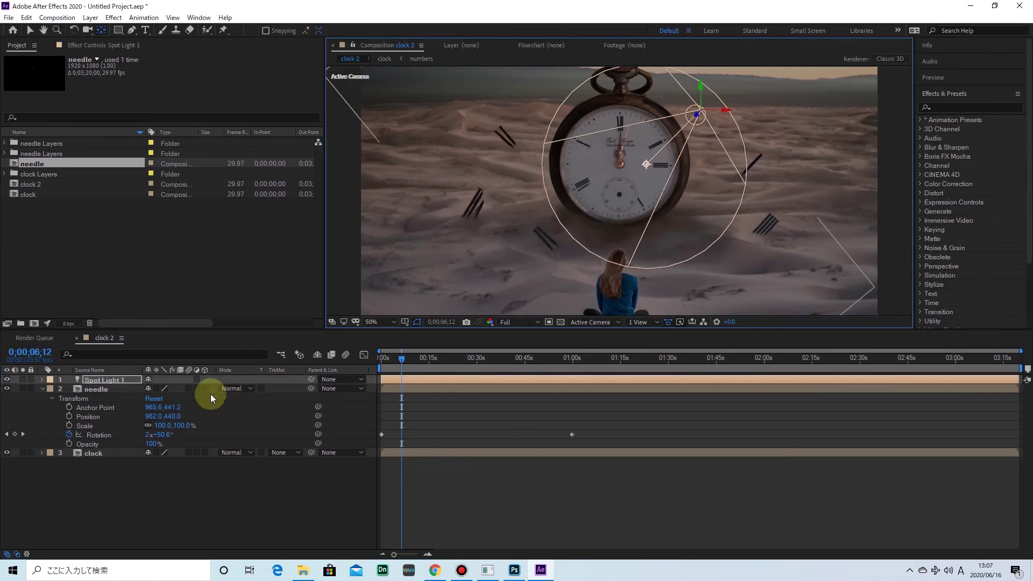
{"action": "left_click", "coordinate": [205, 453]}
Widen the spotlight cone to 81°, set Y Rotation to 0, and preview the lit scene
{"action": "left_click", "coordinate": [42, 388]}
{"action": "left_click", "coordinate": [190, 458]}
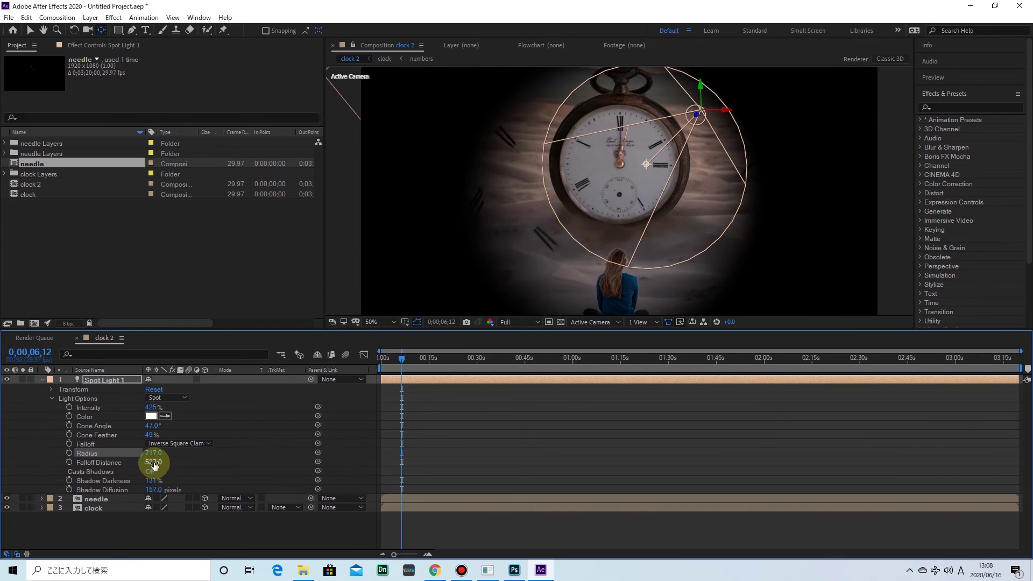
{"action": "mouse_move", "coordinate": [151, 425]}
{"action": "left_mouse_down"}
{"action": "mouse_move", "coordinate": [171, 425]}
{"action": "mouse_move", "coordinate": [154, 417]}
{"action": "left_mouse_up"}
{"action": "left_click", "coordinate": [50, 389]}
{"action": "scroll", "coordinate": [155, 473], "scroll_direction": "down", "scroll_amount": 1}
{"action": "left_click", "coordinate": [157, 417]}
{"action": "key", "text": "Return"}
{"action": "left_click_drag", "start_coordinate": [702, 329], "coordinate": [672, 423]}
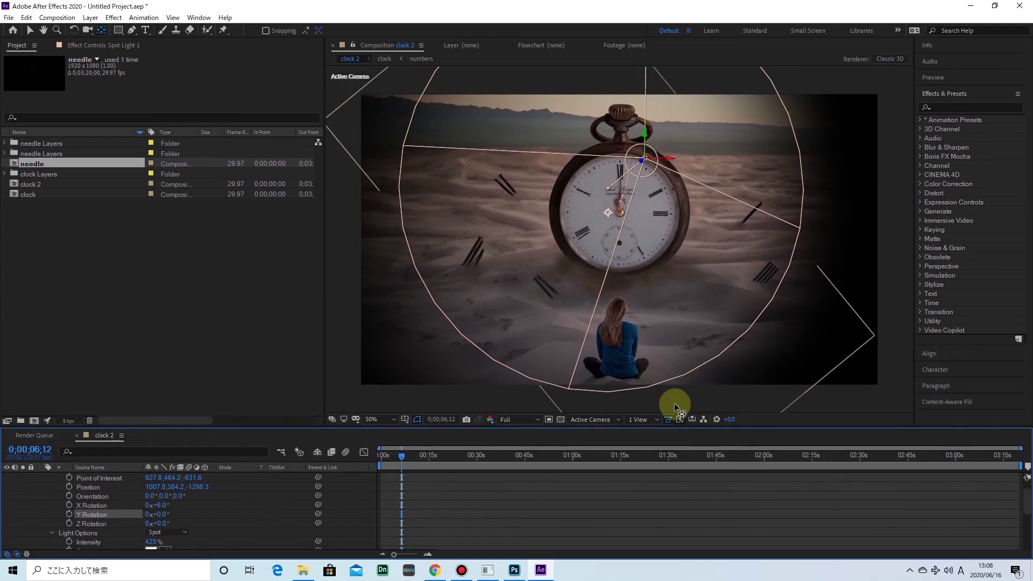
{"action": "left_click", "coordinate": [667, 421]}
{"action": "key", "text": "space"}
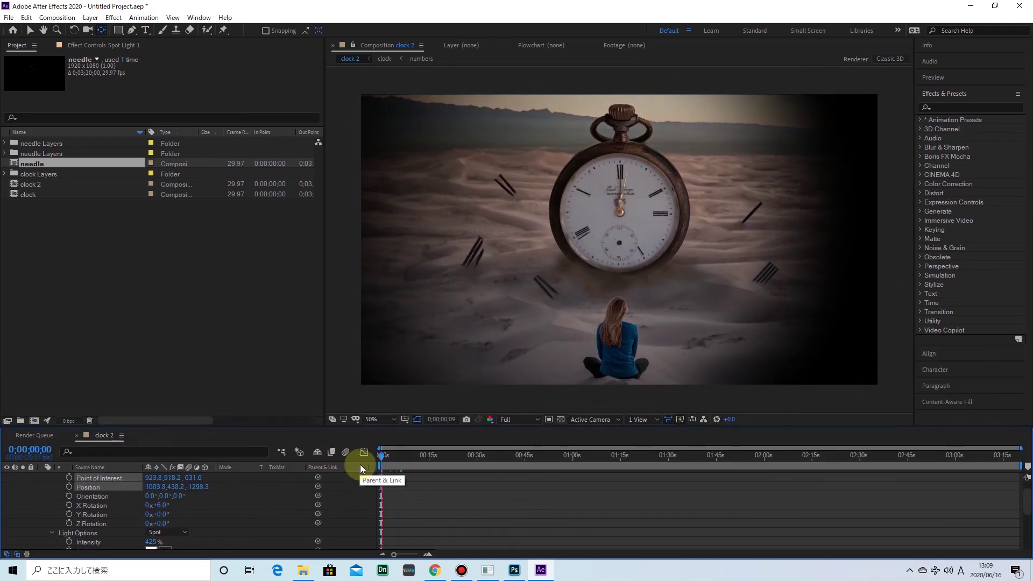
Keyframe the spotlight's Y Rotation at -7° at the start and 7° slightly later
{"action": "left_click_drag", "start_coordinate": [376, 429], "coordinate": [392, 376]}
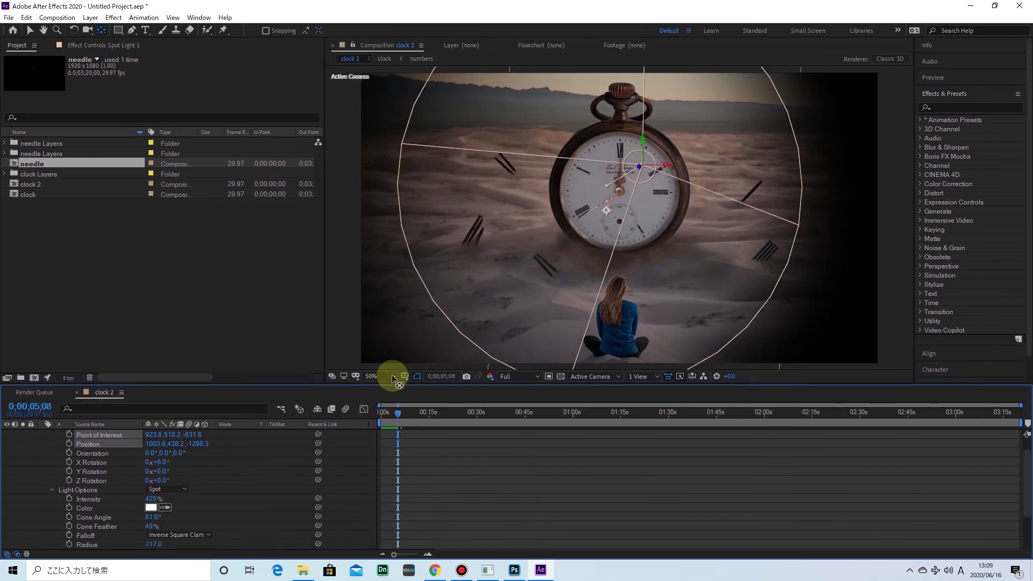
{"action": "mouse_move", "coordinate": [156, 454]}
{"action": "left_mouse_down"}
{"action": "mouse_move", "coordinate": [173, 454]}
{"action": "mouse_move", "coordinate": [163, 464]}
{"action": "left_mouse_up"}
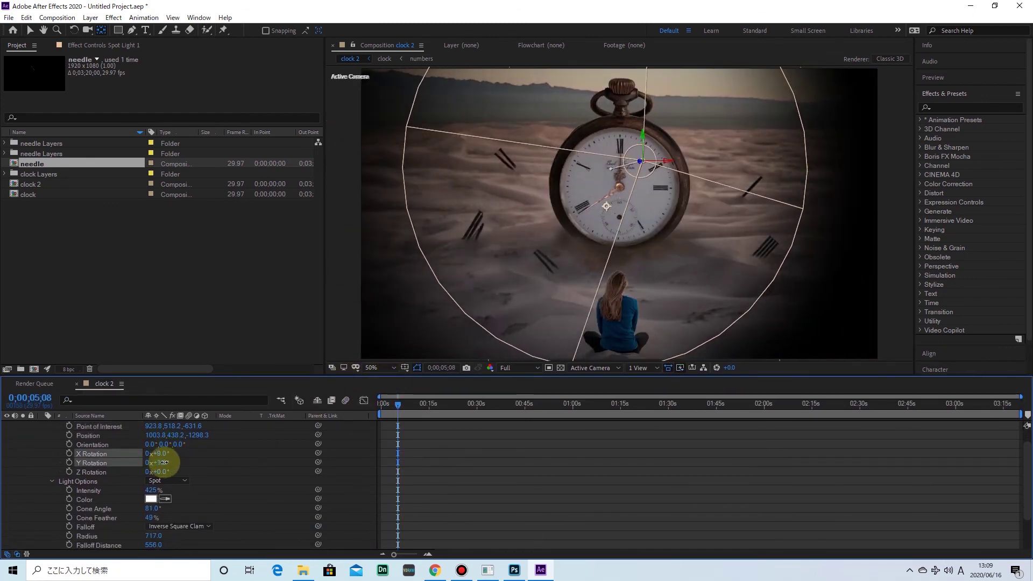
{"action": "key", "text": "Home"}
{"action": "type", "text": "-7"}
{"action": "key", "text": "Return"}
{"action": "left_click", "coordinate": [69, 463]}
{"action": "left_click_drag", "start_coordinate": [383, 407], "coordinate": [386, 407]}
{"action": "type", "text": "7"}
{"action": "left_click", "coordinate": [143, 283]}
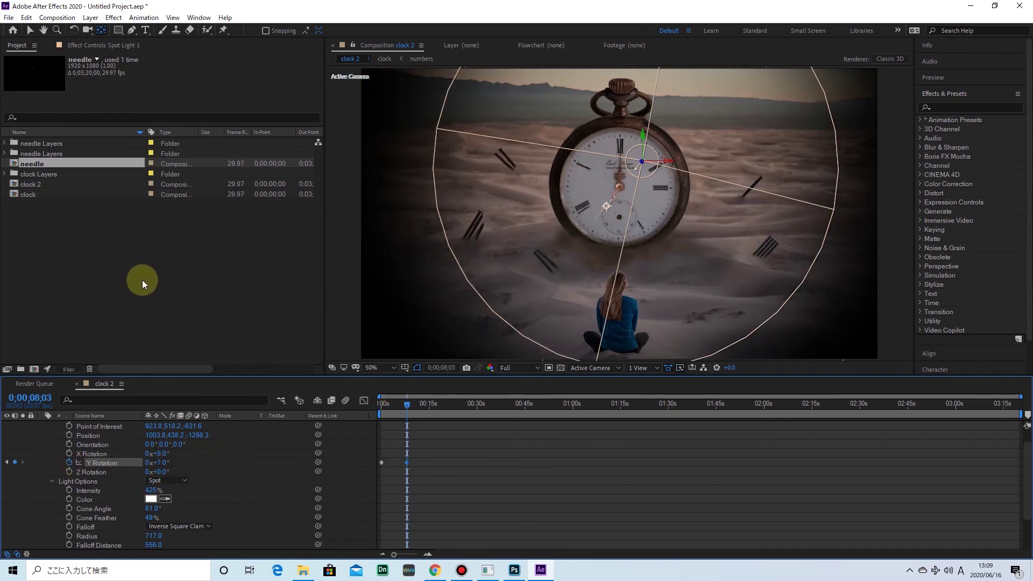
{"action": "key", "text": "Return"}
Check the swing keyframe values and move a Y Rotation keyframe earlier in time
{"action": "double_click", "coordinate": [406, 462]}
{"action": "key", "text": "Return"}
{"action": "double_click", "coordinate": [411, 462]}
{"action": "key", "text": "Return"}
{"action": "left_click_drag", "start_coordinate": [406, 463], "coordinate": [389, 462]}
{"action": "left_click", "coordinate": [374, 405]}
{"action": "left_click_drag", "start_coordinate": [374, 405], "coordinate": [389, 406]}
Widen the spotlight cone to 115° and soften its feather to 100%
{"action": "scroll", "coordinate": [150, 492], "scroll_direction": "down", "scroll_amount": 3}
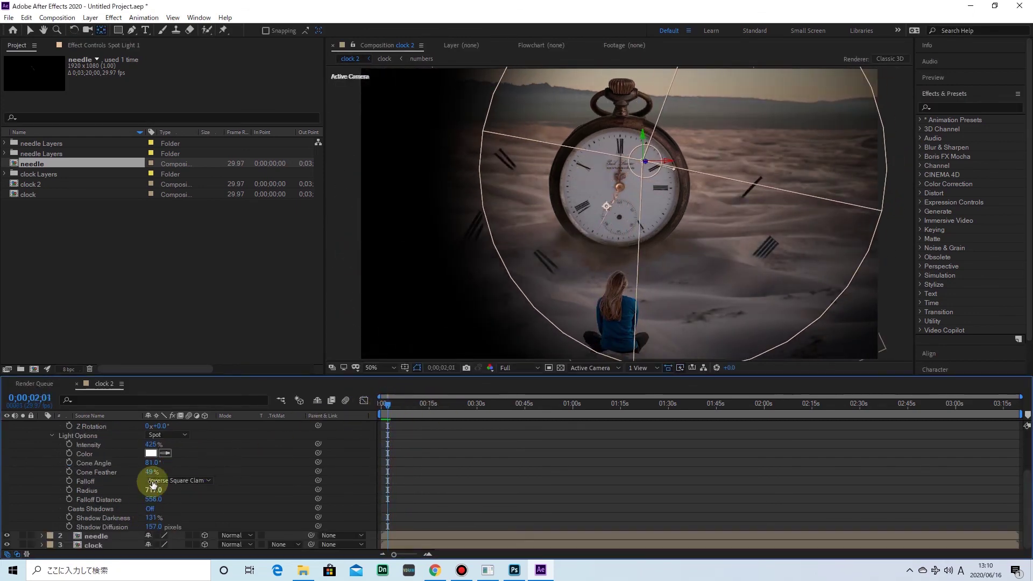
{"action": "left_click_drag", "start_coordinate": [142, 467], "coordinate": [148, 467]}
{"action": "left_click", "coordinate": [385, 408]}
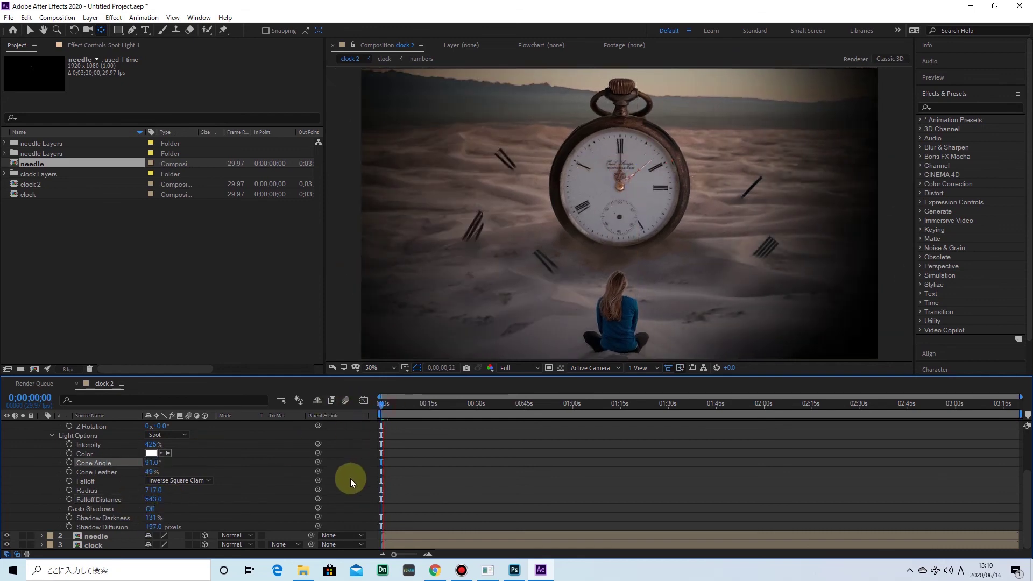
{"action": "scroll", "coordinate": [346, 477], "scroll_direction": "up", "scroll_amount": 3}
{"action": "left_click_drag", "start_coordinate": [379, 405], "coordinate": [407, 405]}
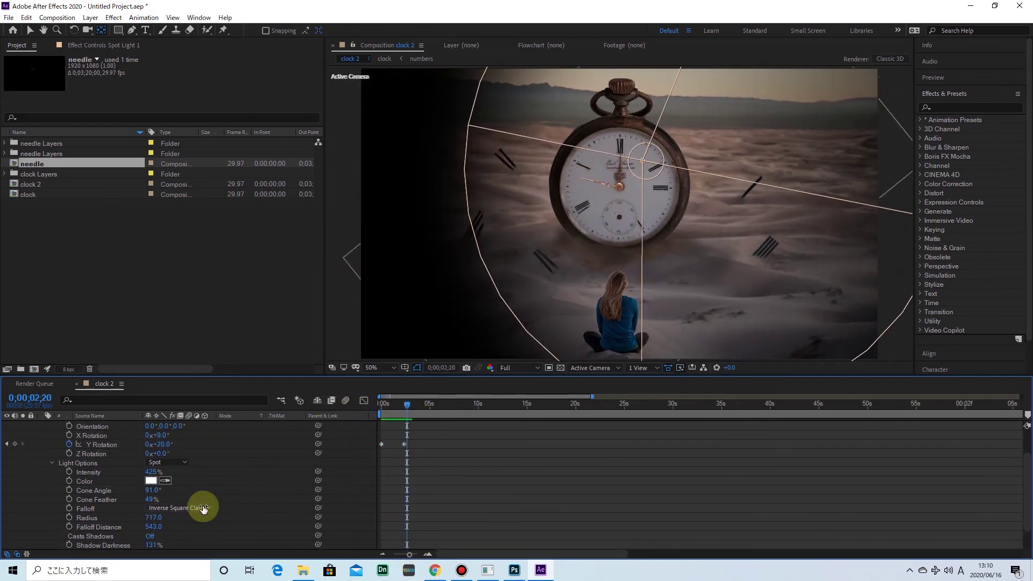
{"action": "scroll", "coordinate": [269, 463], "scroll_direction": "down", "scroll_amount": 3}
{"action": "mouse_move", "coordinate": [149, 472]}
{"action": "left_mouse_down"}
{"action": "mouse_move", "coordinate": [230, 488]}
{"action": "mouse_move", "coordinate": [167, 499]}
{"action": "mouse_move", "coordinate": [166, 461]}
{"action": "left_mouse_up"}
{"action": "key", "text": "space"}
{"action": "key", "text": "space"}
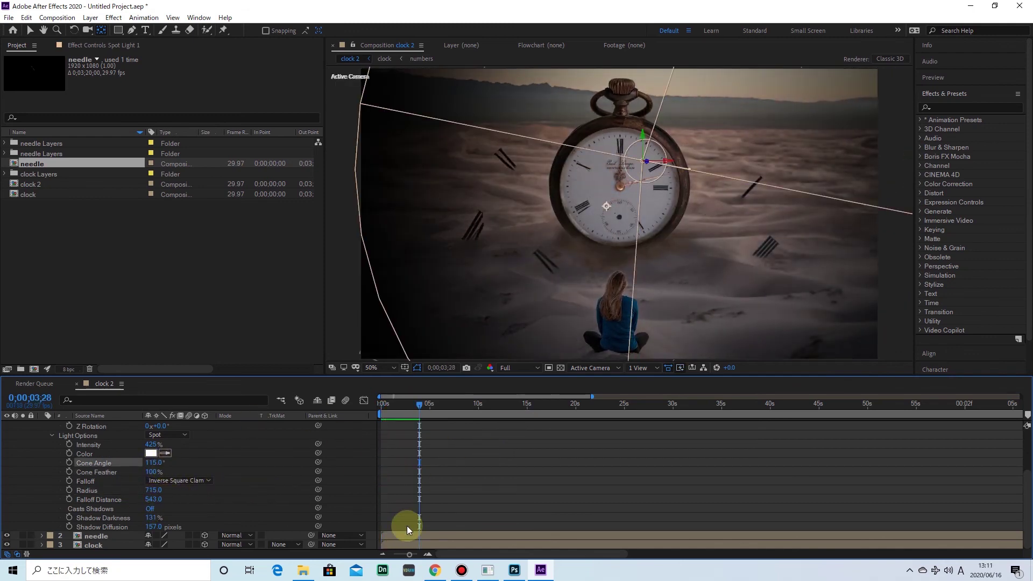
{"action": "left_click_drag", "start_coordinate": [409, 554], "coordinate": [394, 554]}
{"action": "scroll", "coordinate": [219, 470], "scroll_direction": "up", "scroll_amount": 3}
{"action": "left_click", "coordinate": [392, 408]}
Paste the swing keyframes further along, apply Easy Ease to all of them, and preview
{"action": "key", "text": "ctrl+v"}
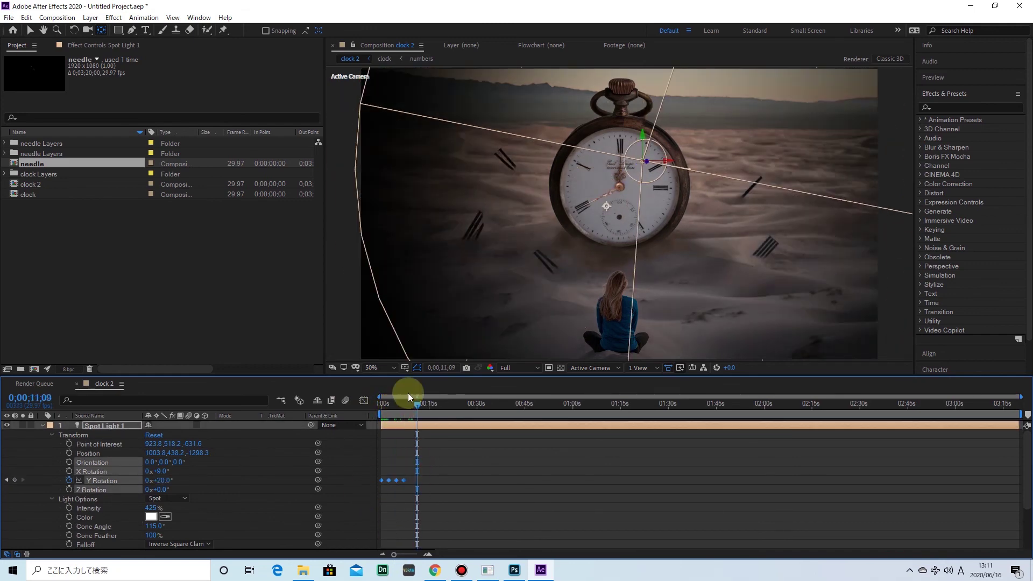
{"action": "key", "text": "ctrl+v"}
{"action": "key", "text": "space"}
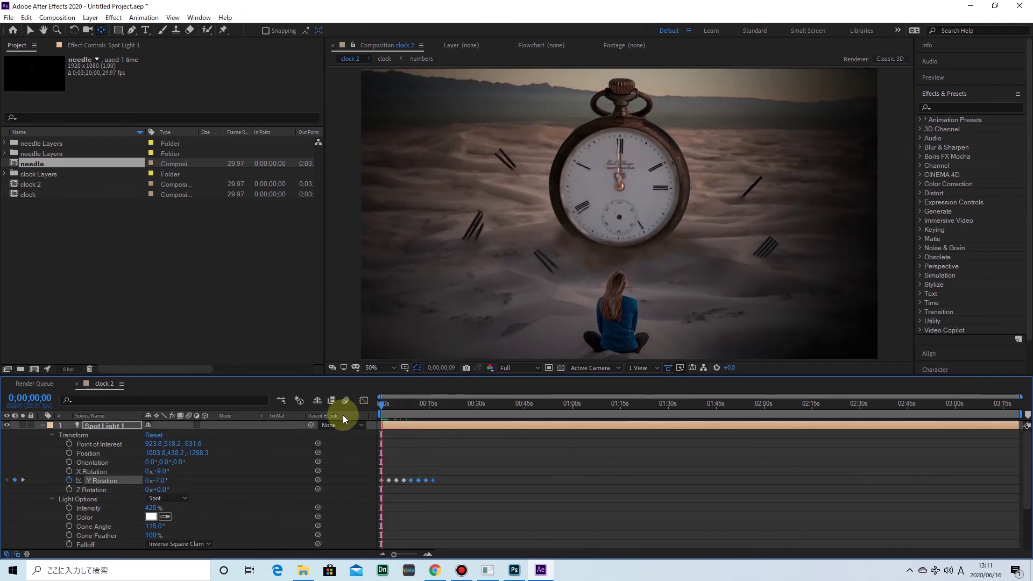
{"action": "left_click_drag", "start_coordinate": [376, 467], "coordinate": [450, 491]}
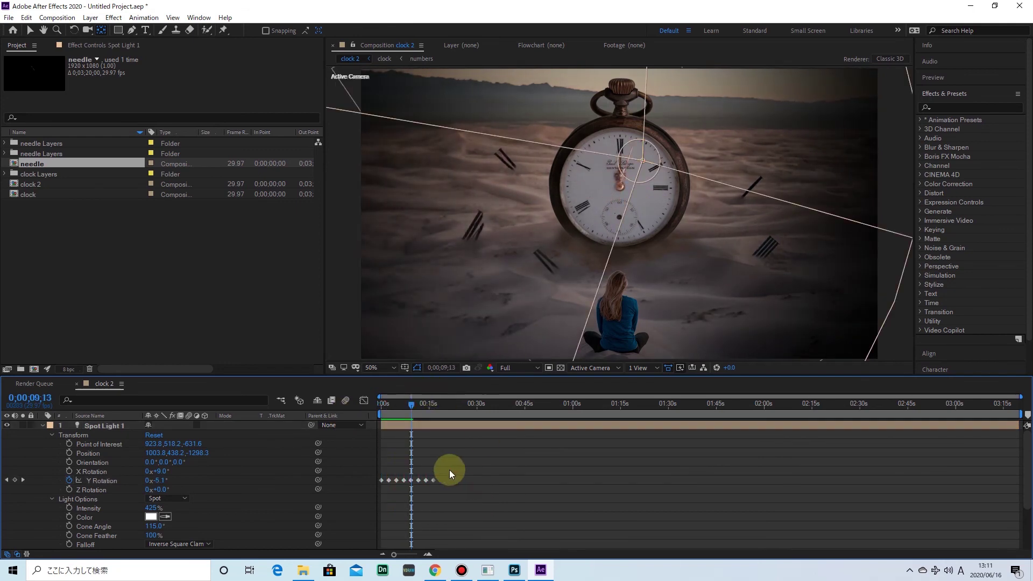
{"action": "right_click", "coordinate": [433, 480]}
{"action": "left_click", "coordinate": [586, 495]}
{"action": "key", "text": "space"}
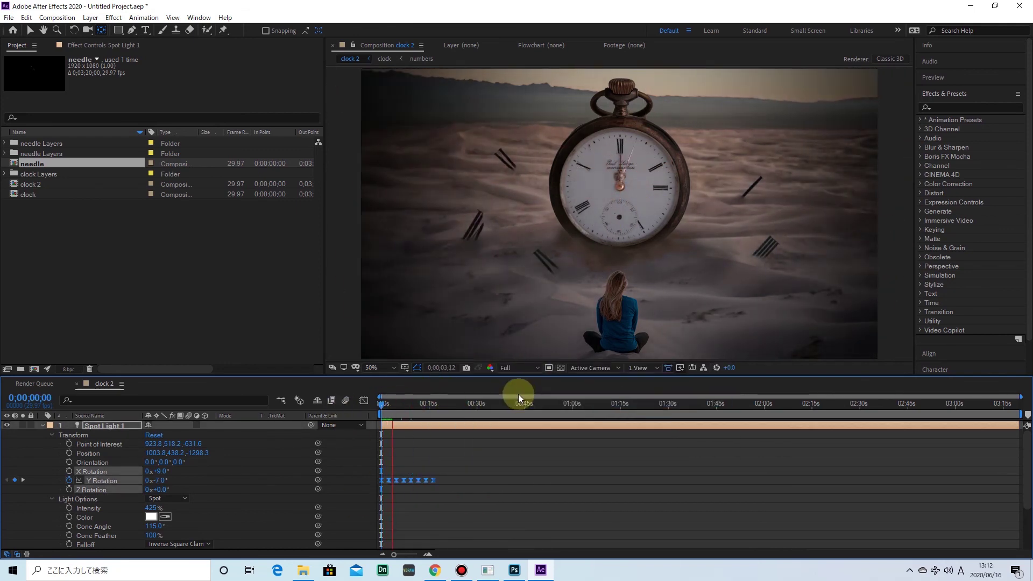